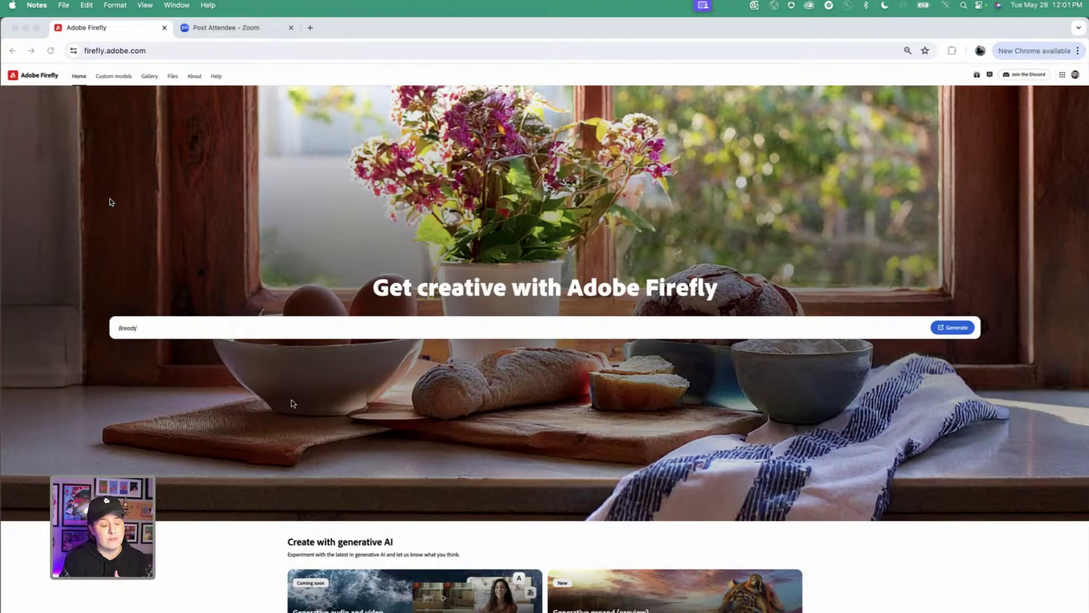
# Look through the generative AI tools and the community inspiration section on the Firefly home page
pyautogui.scroll(-1, 30, 212)
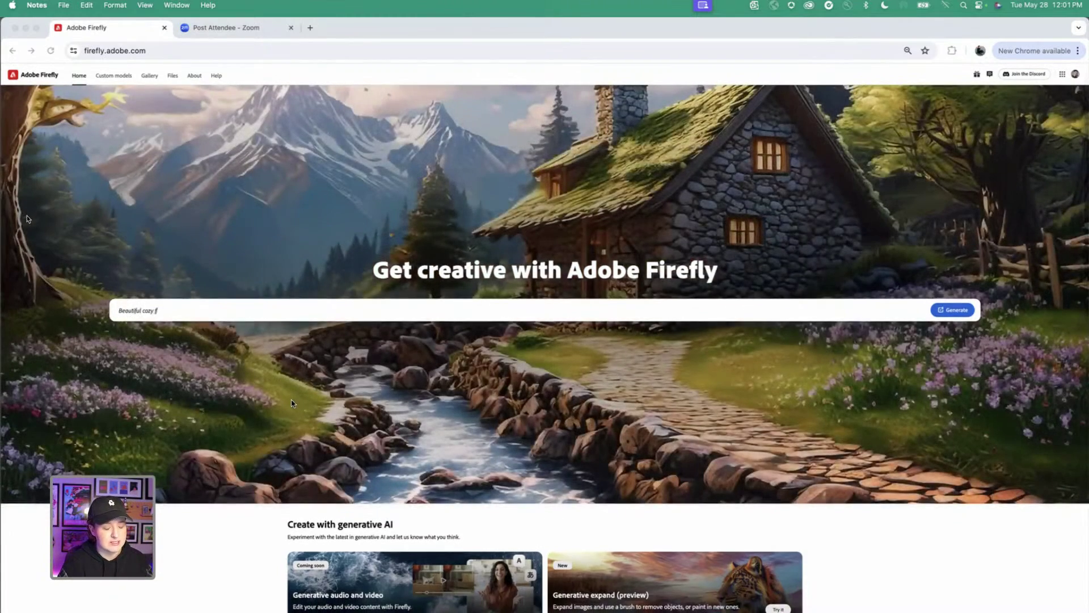
pyautogui.scroll(-5, 291, 403)
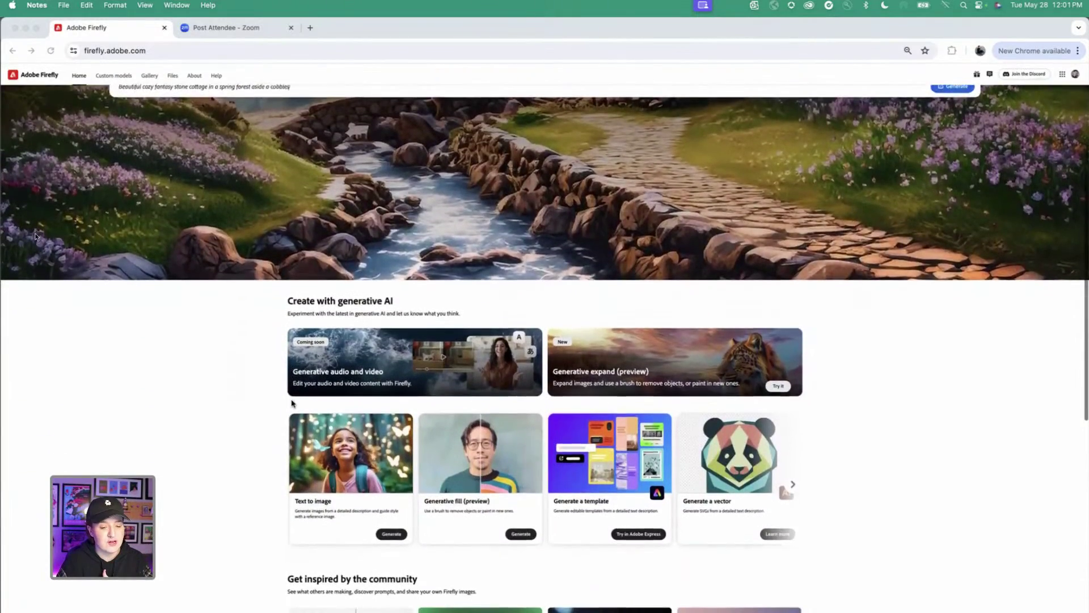
pyautogui.scroll(-1, 316, 365)
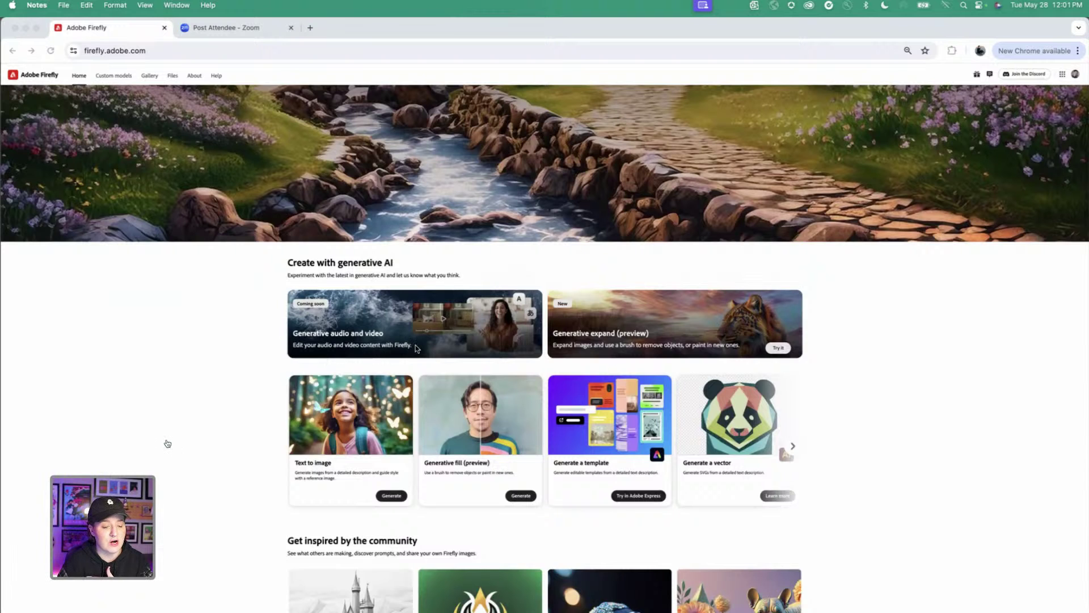
pyautogui.scroll(-1, 352, 445)
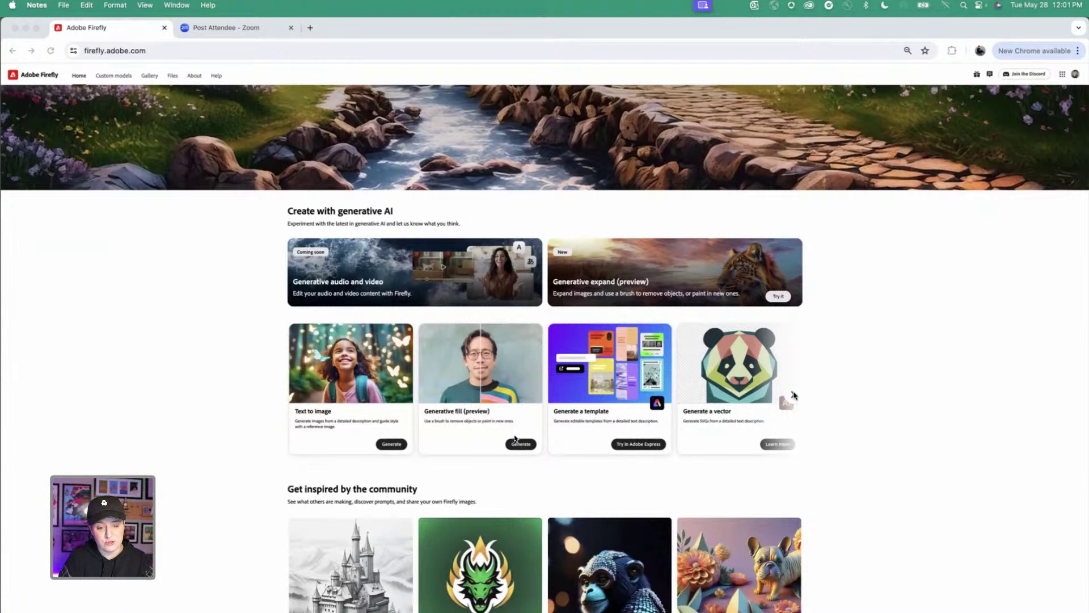
pyautogui.click(467, 449)
pyautogui.click(794, 397)
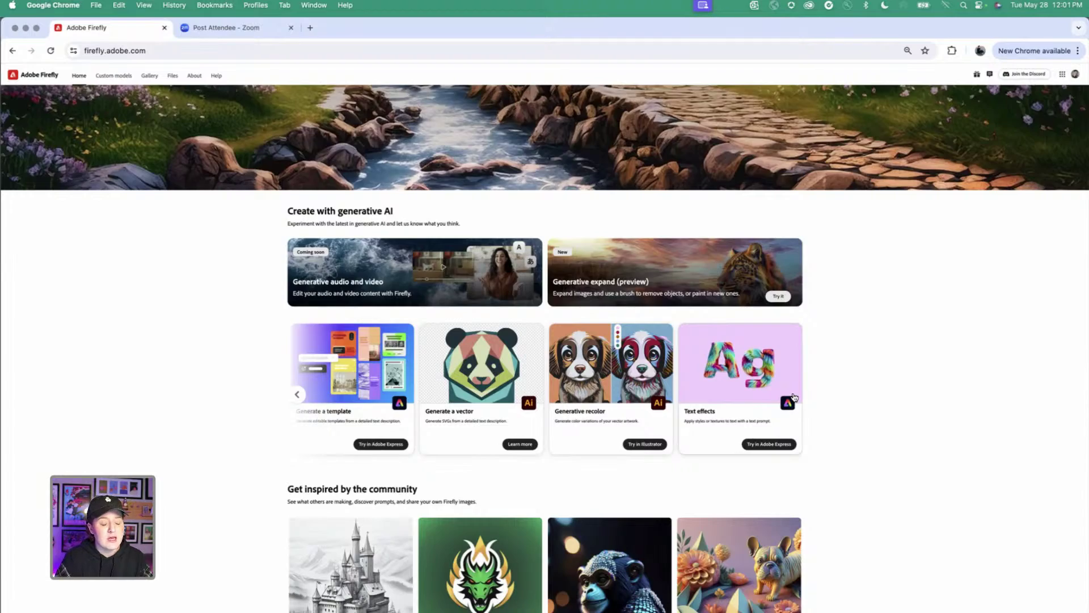
pyautogui.scroll(-5, 794, 397)
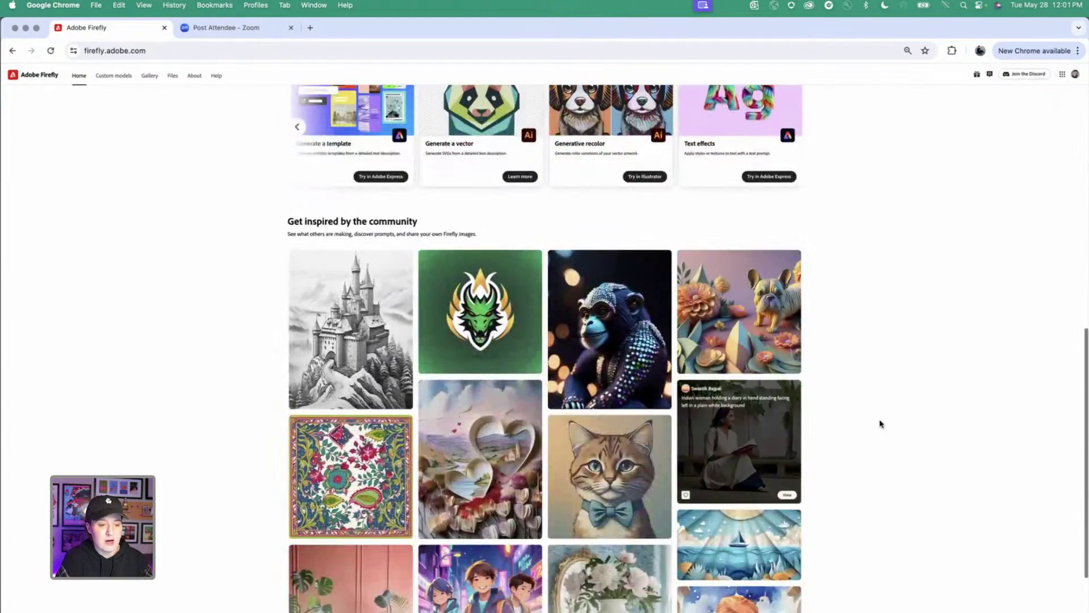
pyautogui.scroll(-1, 881, 424)
pyautogui.scroll(-1, 880, 424)
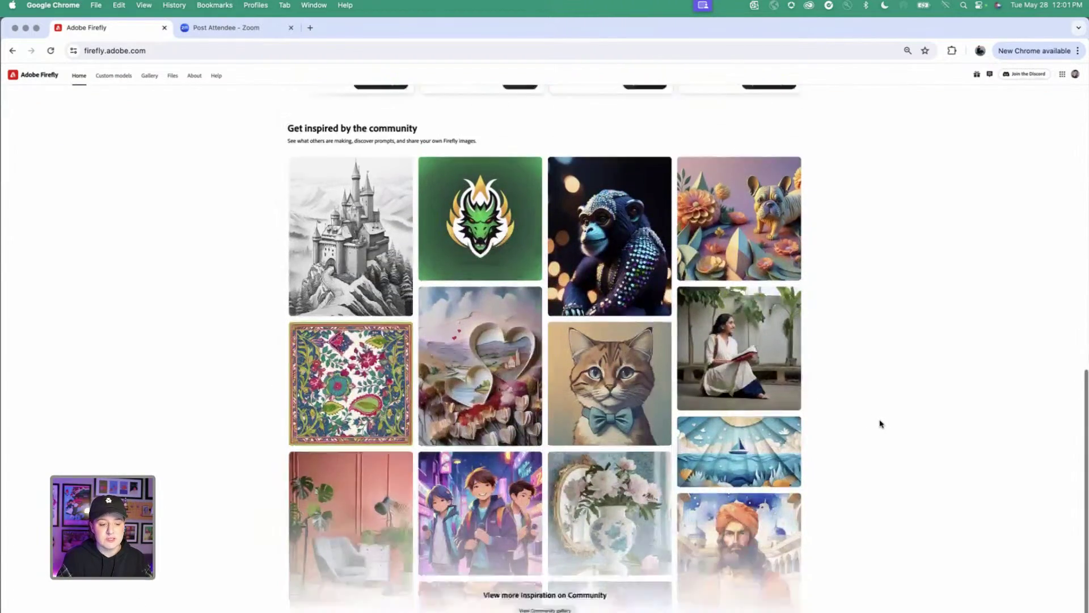
# Open the full community gallery and browse the Firefly images and videos shared there
pyautogui.click(526, 578)
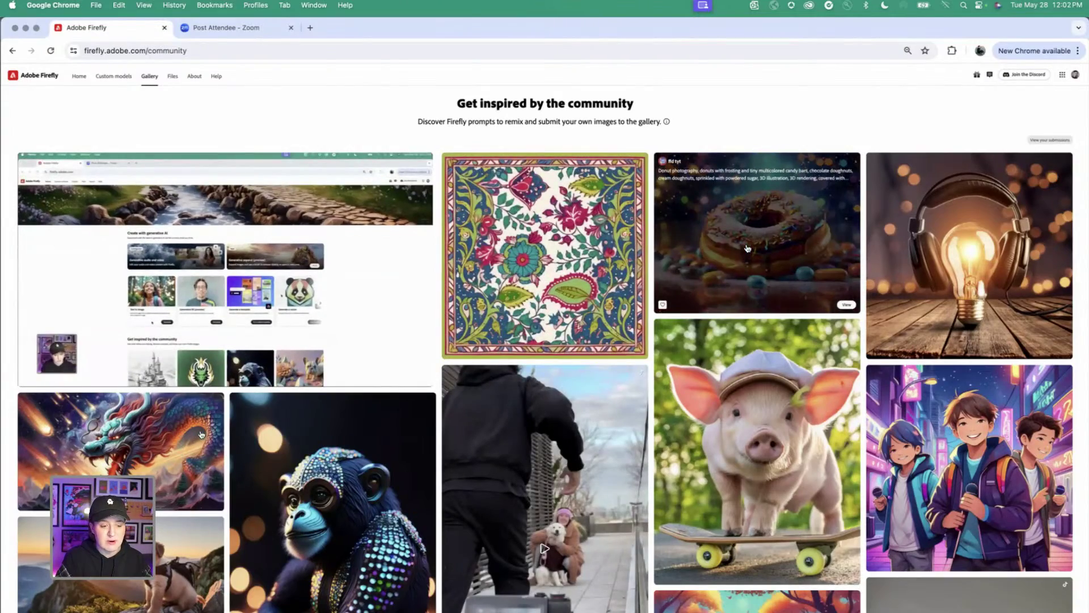
pyautogui.scroll(-1, 747, 248)
pyautogui.scroll(-5, 747, 248)
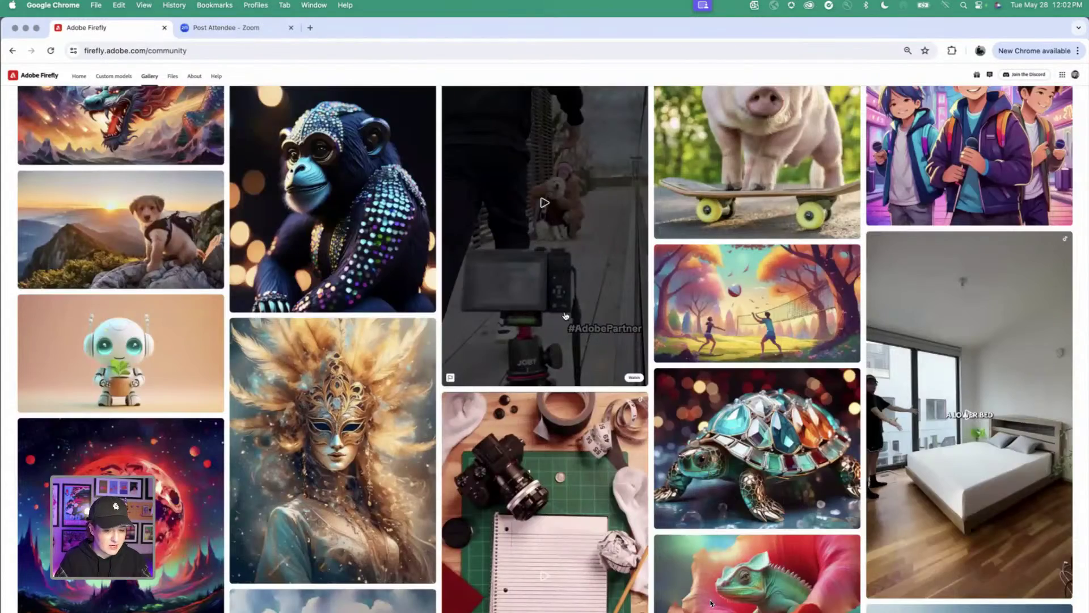
pyautogui.scroll(-1, 565, 316)
pyautogui.scroll(-1, 565, 316)
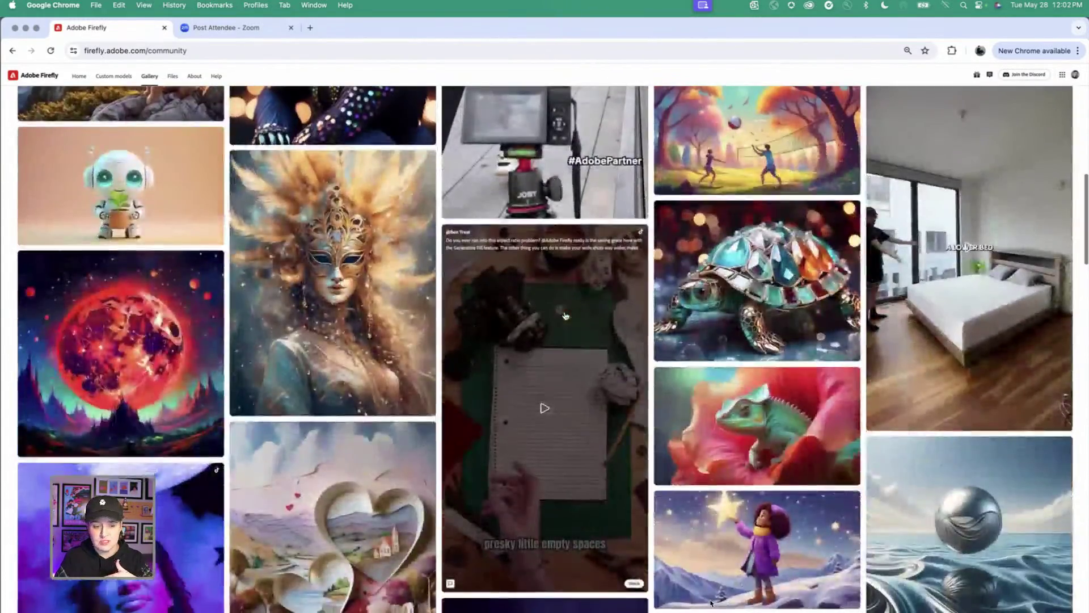
pyautogui.scroll(-7, 566, 316)
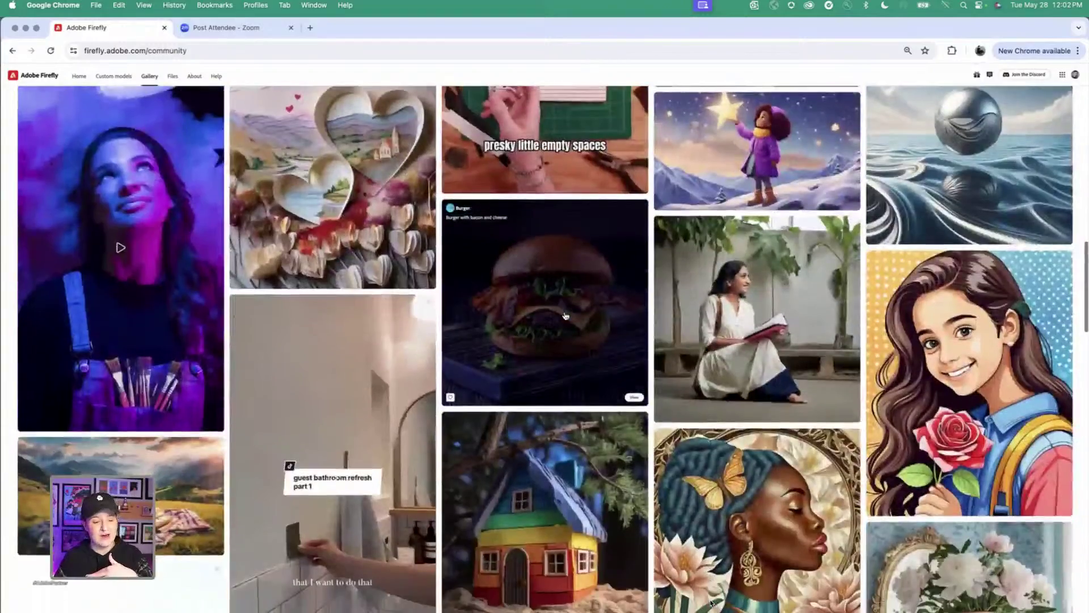
pyautogui.scroll(-1, 565, 315)
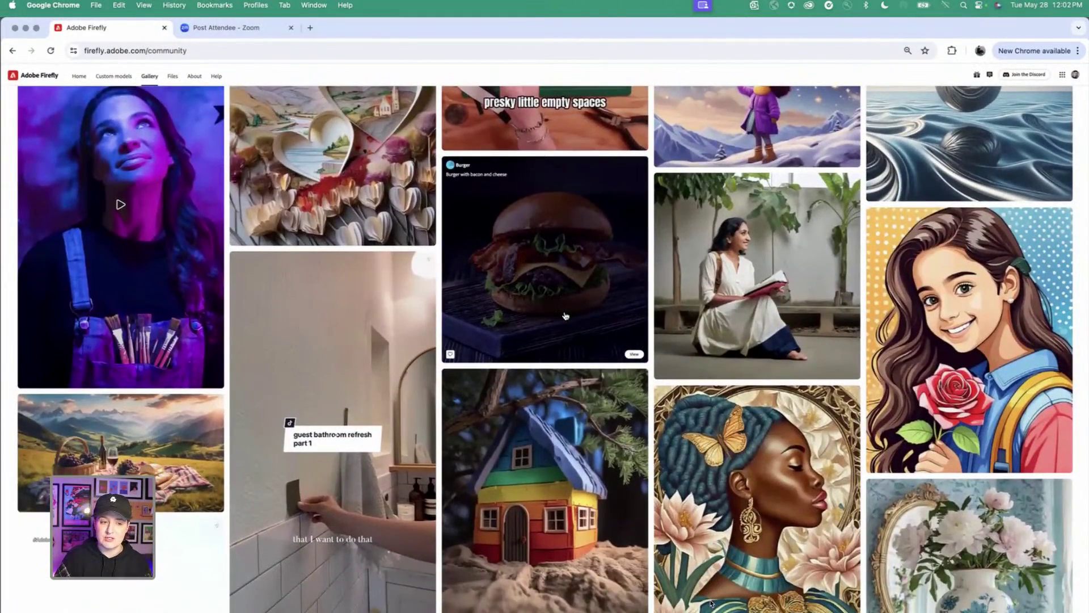
pyautogui.scroll(-3, 566, 316)
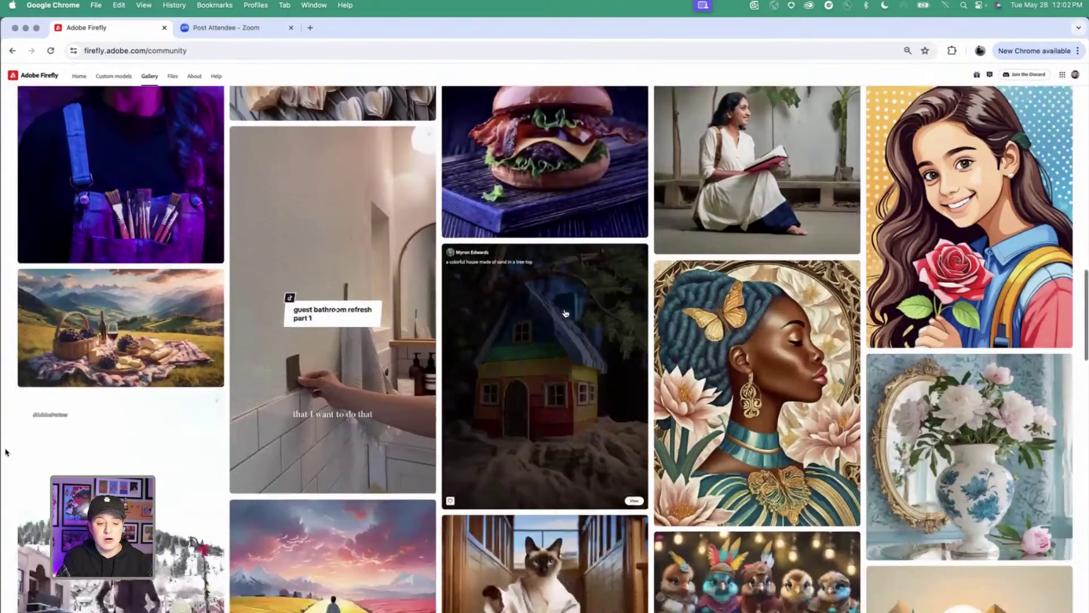
pyautogui.scroll(-4, 566, 313)
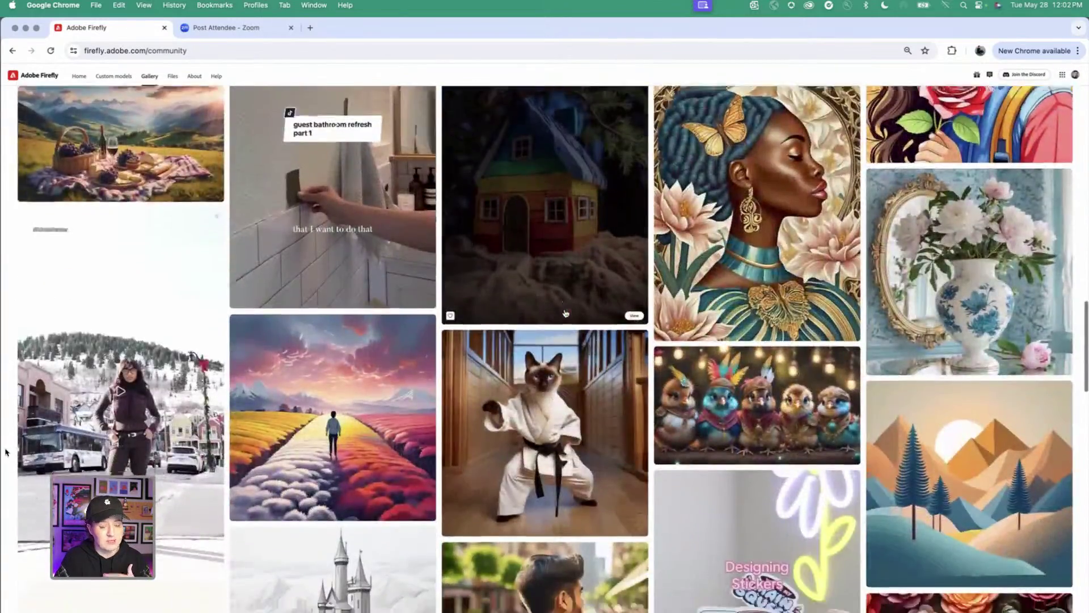
pyautogui.scroll(-2, 566, 313)
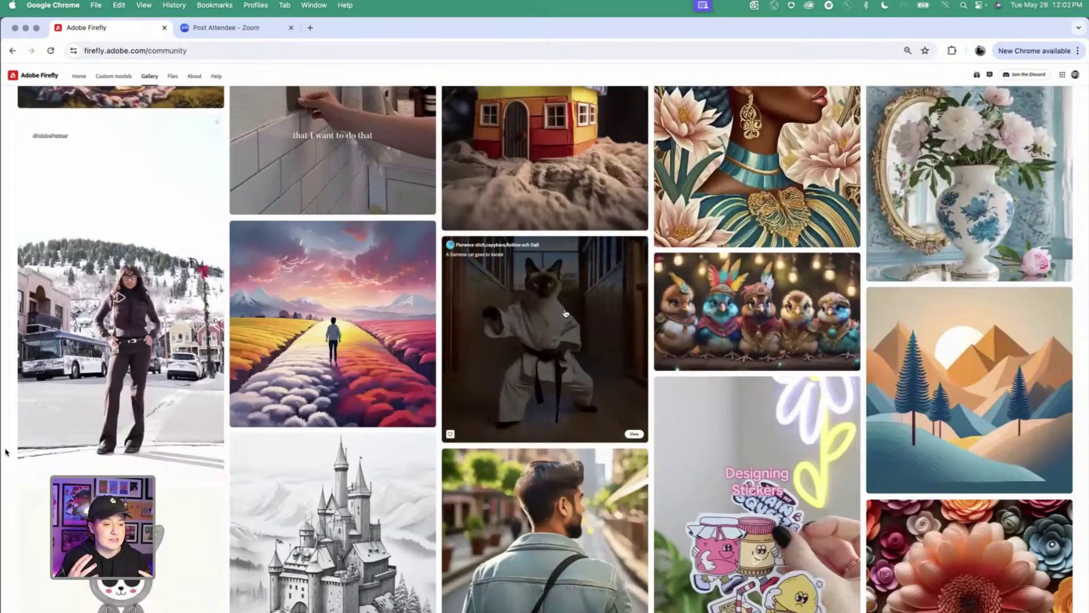
pyautogui.scroll(-8, 565, 313)
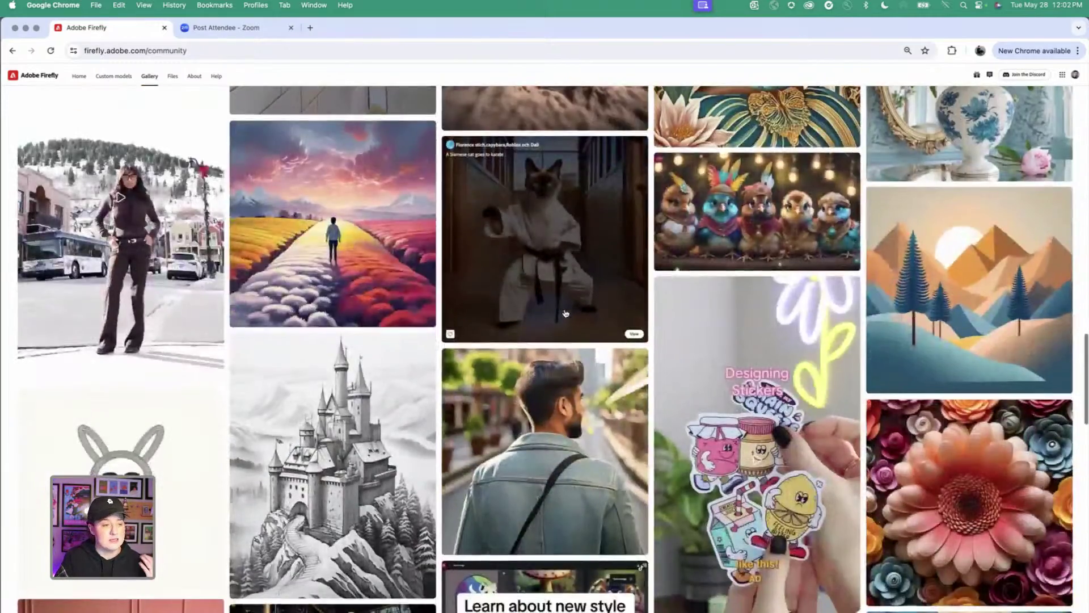
pyautogui.scroll(-2, 566, 314)
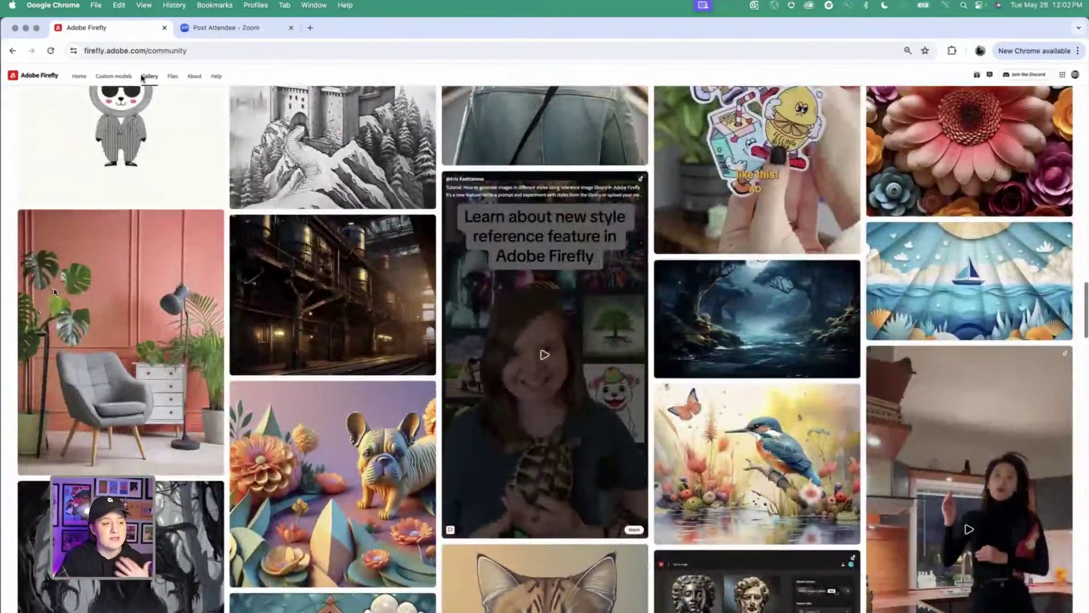
# Return from the community gallery to the image prompt area of the Firefly home page
pyautogui.click(12, 52)
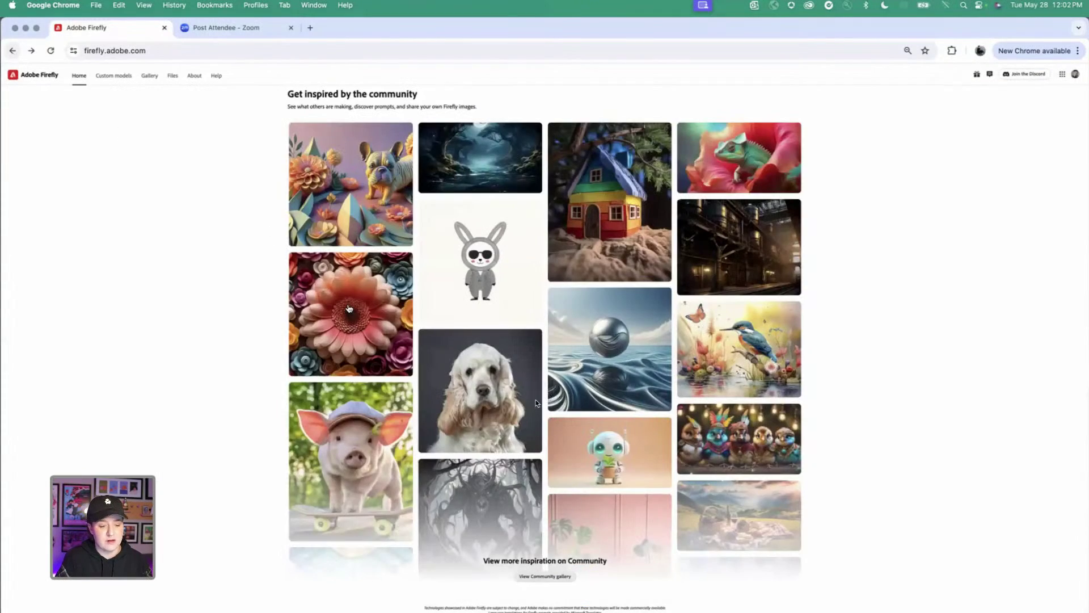
pyautogui.scroll(4, 349, 308)
pyautogui.scroll(9, 348, 308)
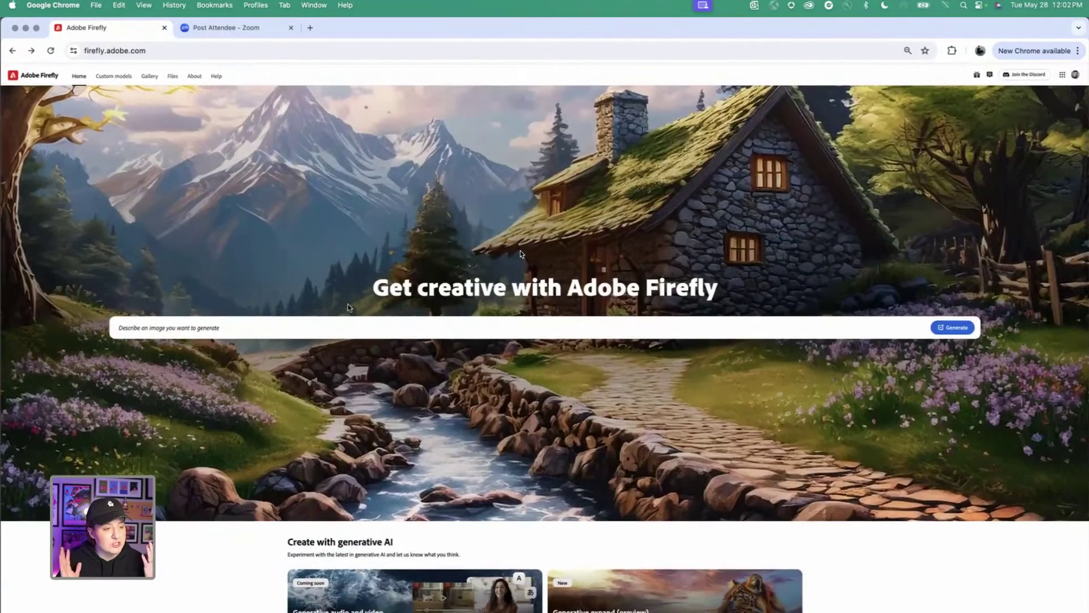
pyautogui.write('Beautiful cozy')
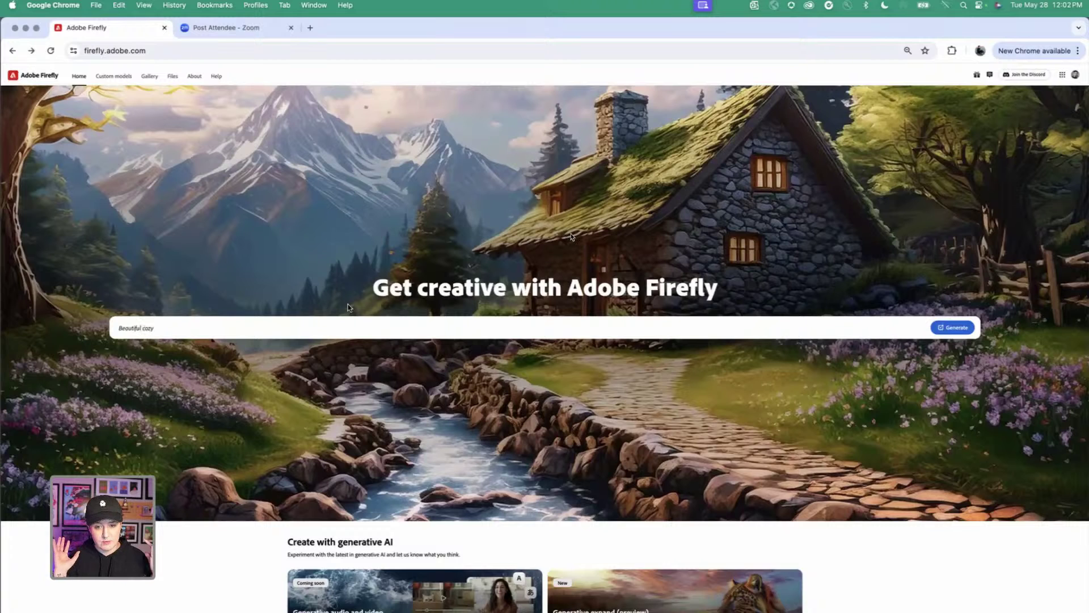
pyautogui.write(' fantasy stone cottage i')
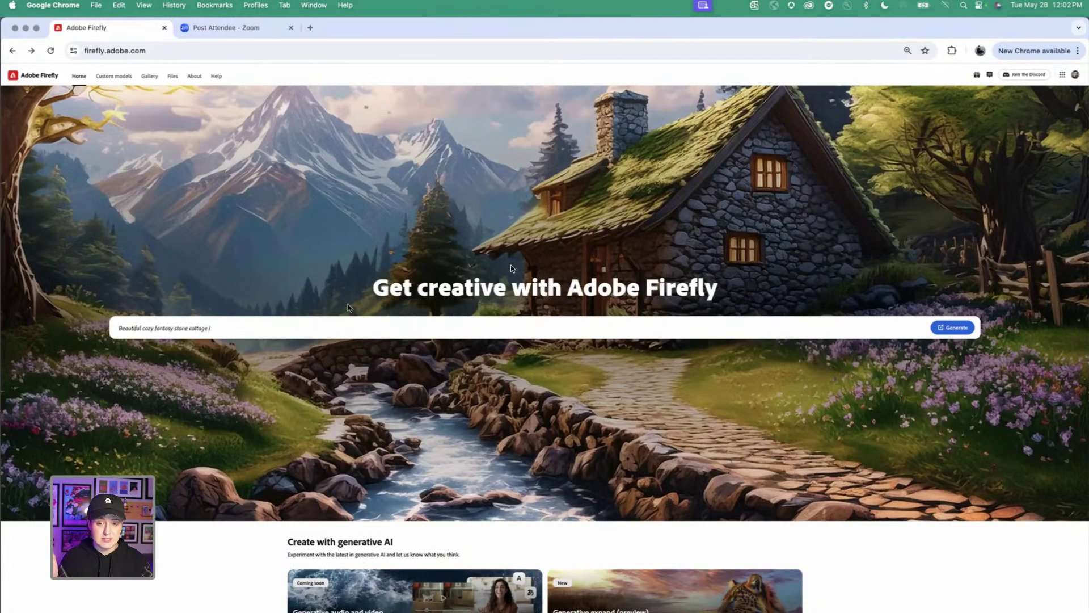
pyautogui.write('n a spring forest aside a cob')
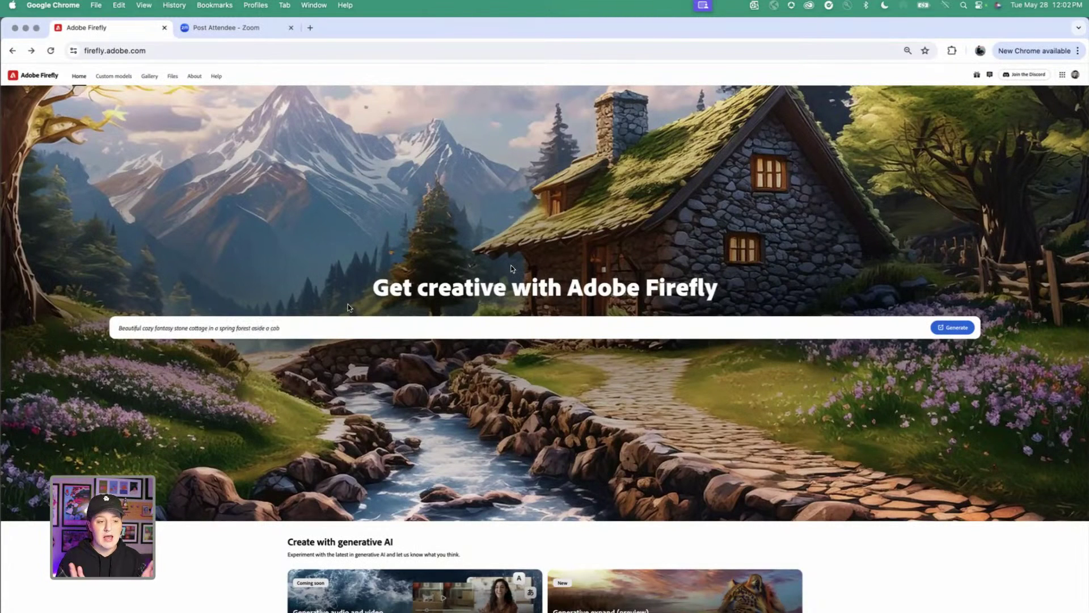
pyautogui.write('blestone path and a babbli')
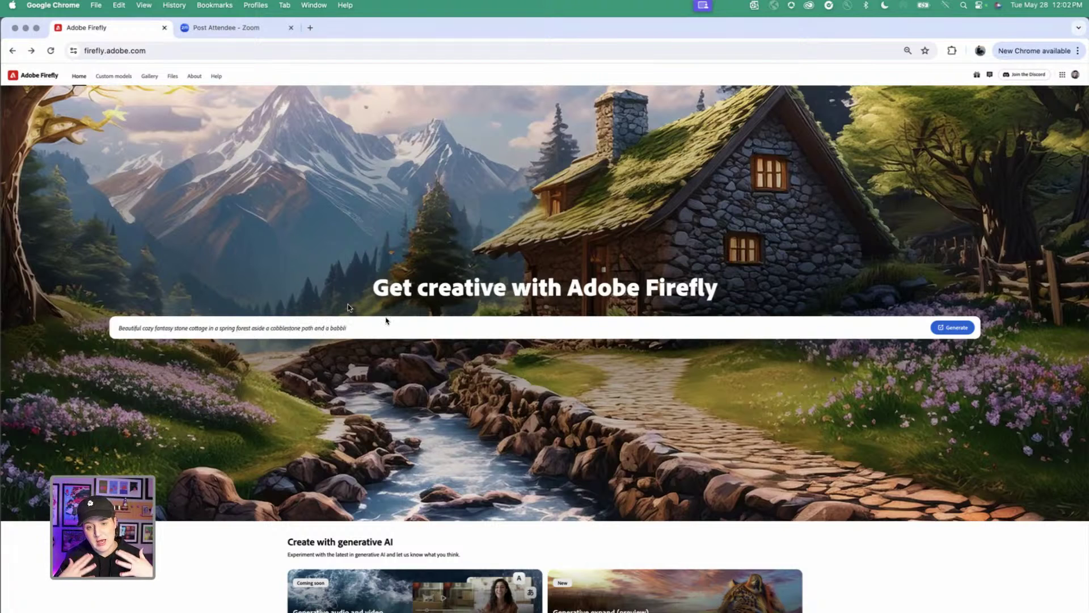
pyautogui.write('ng brook. Stone wall. Mountai')
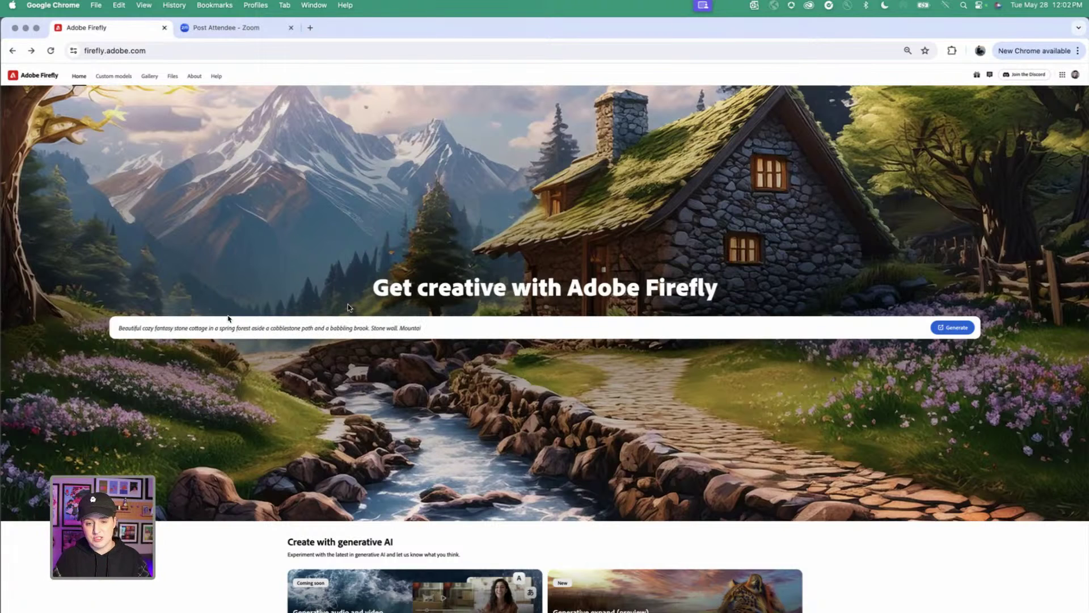
pyautogui.write('ns in the distance. Magic')
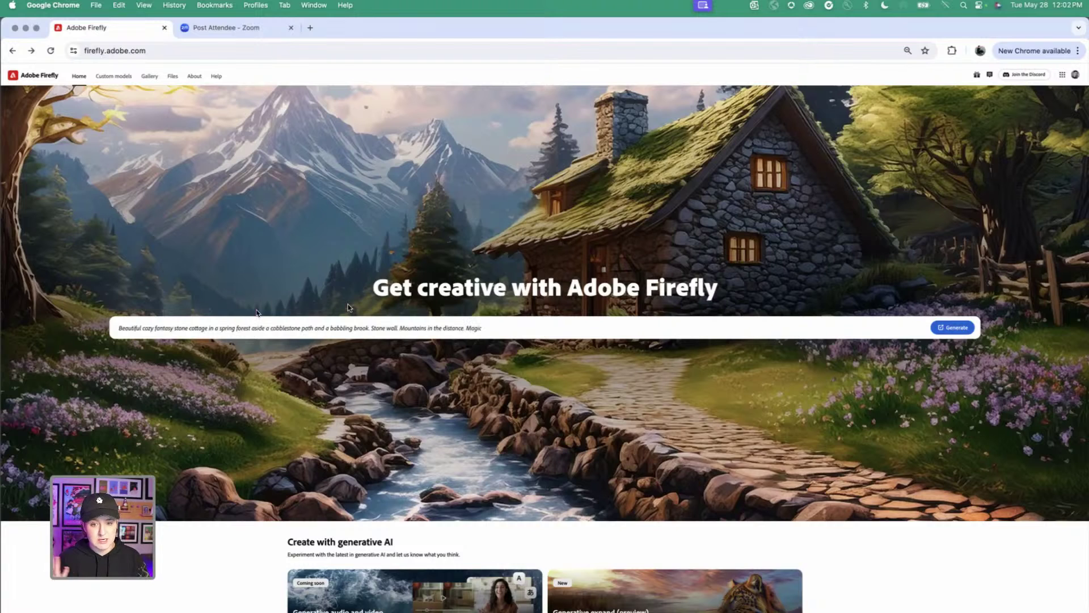
pyautogui.write('al tone and feel, hyper')
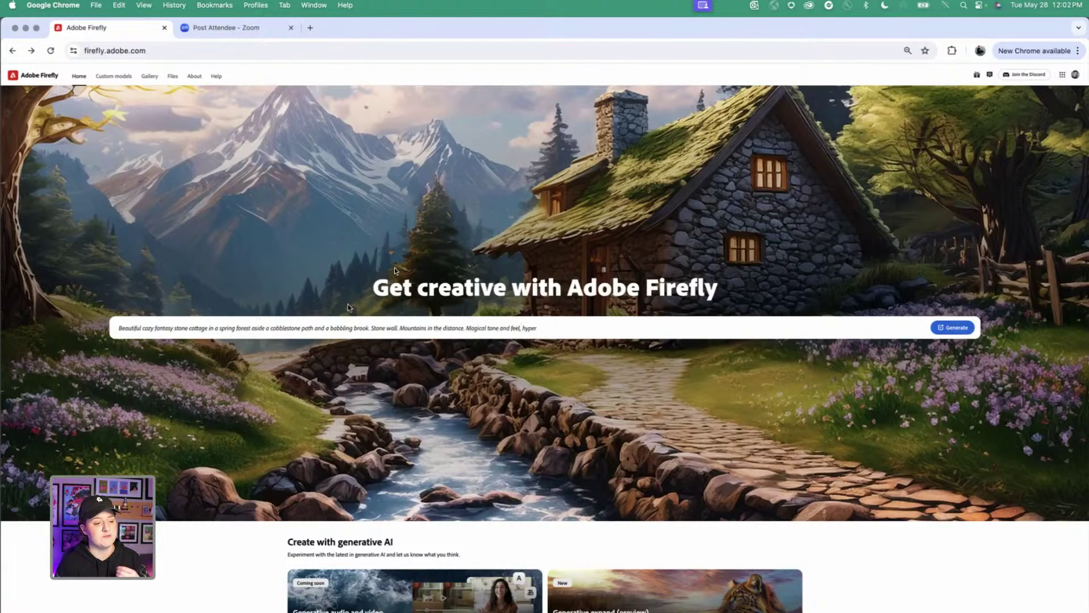
pyautogui.write(' realistic.')
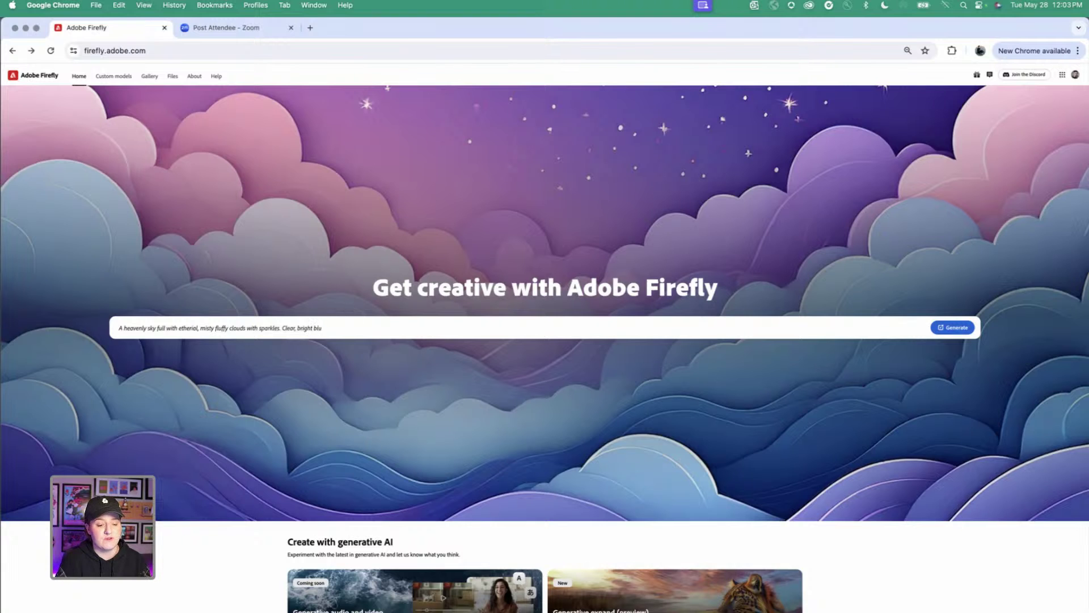
# Generate images with the prompt copied from Notes, "dramatic and highly detailed isolated outer space rocky landscape that has orange, specs of green with earth tones and rust"
pyautogui.press('super+Tab')
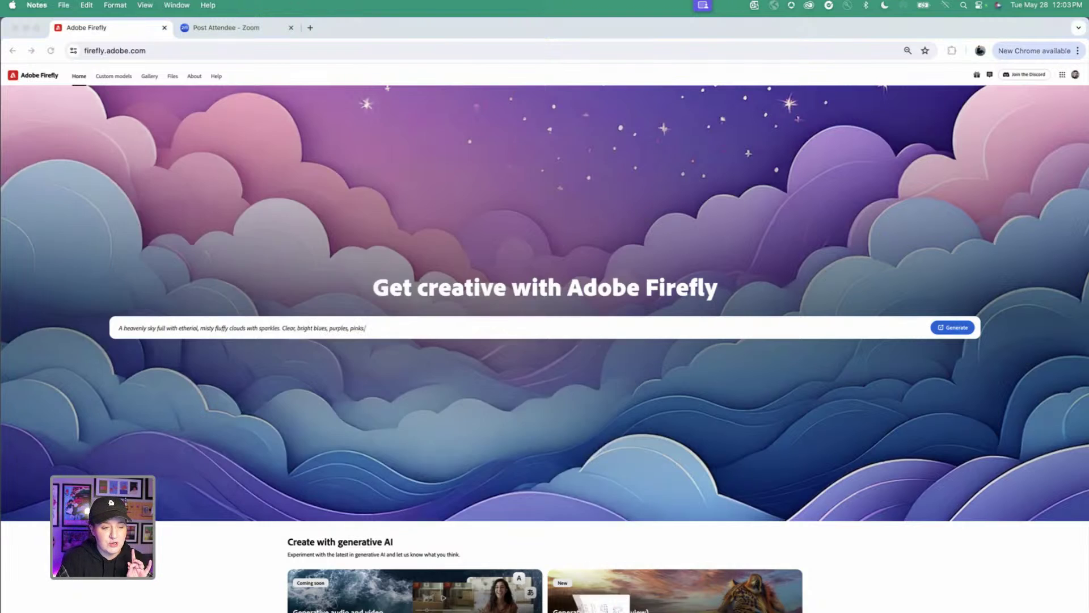
pyautogui.tripleClick(224, 197)
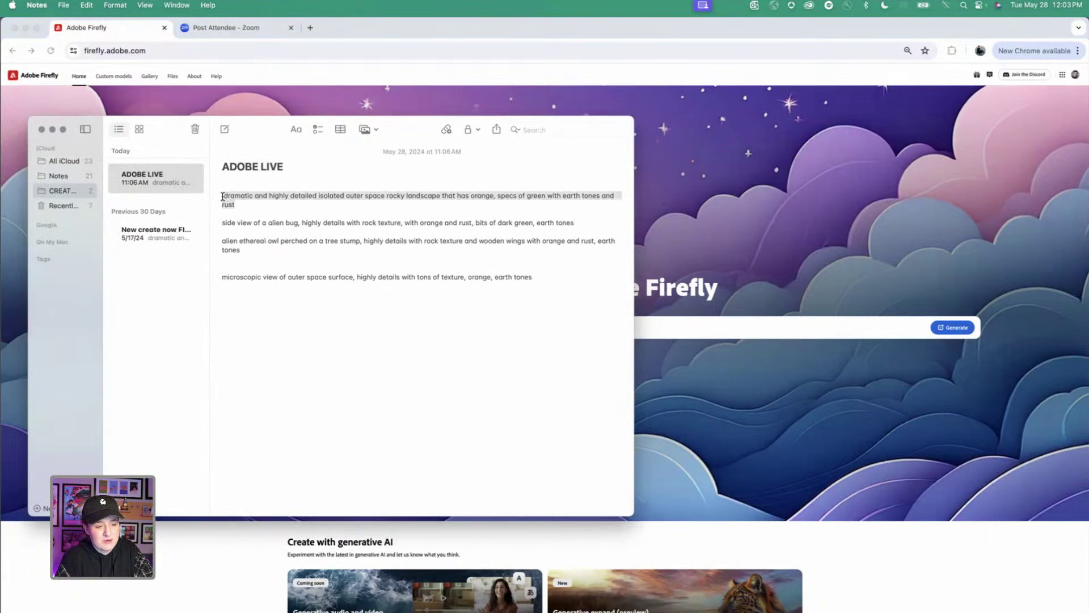
pyautogui.click(718, 330)
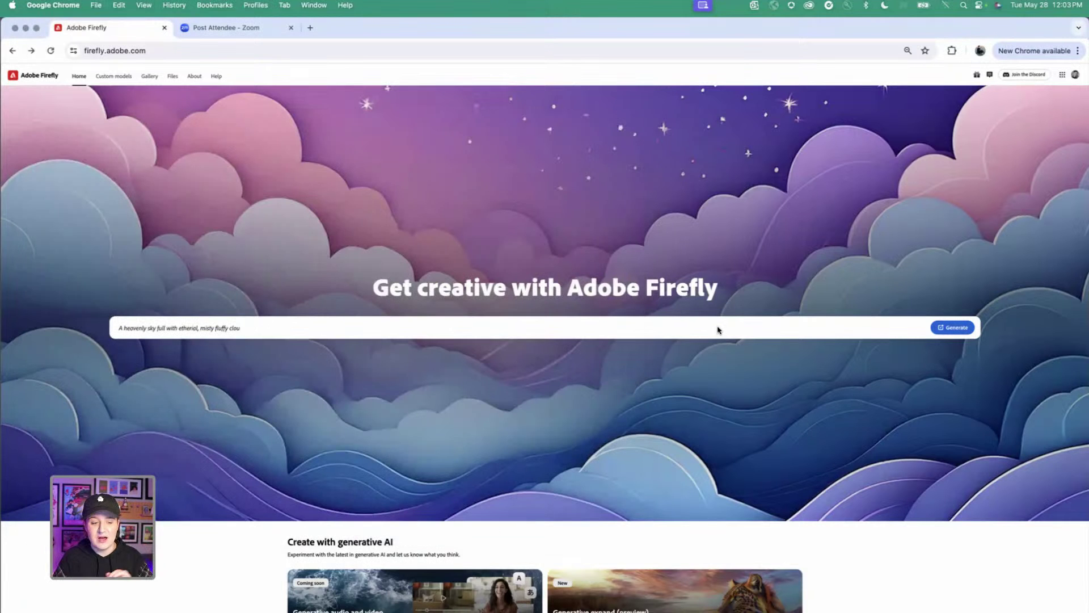
pyautogui.write('A heavenly sky full with etherial, misty fluffy clouds with sparkles. Clear, bright blues, purples, pinks.')
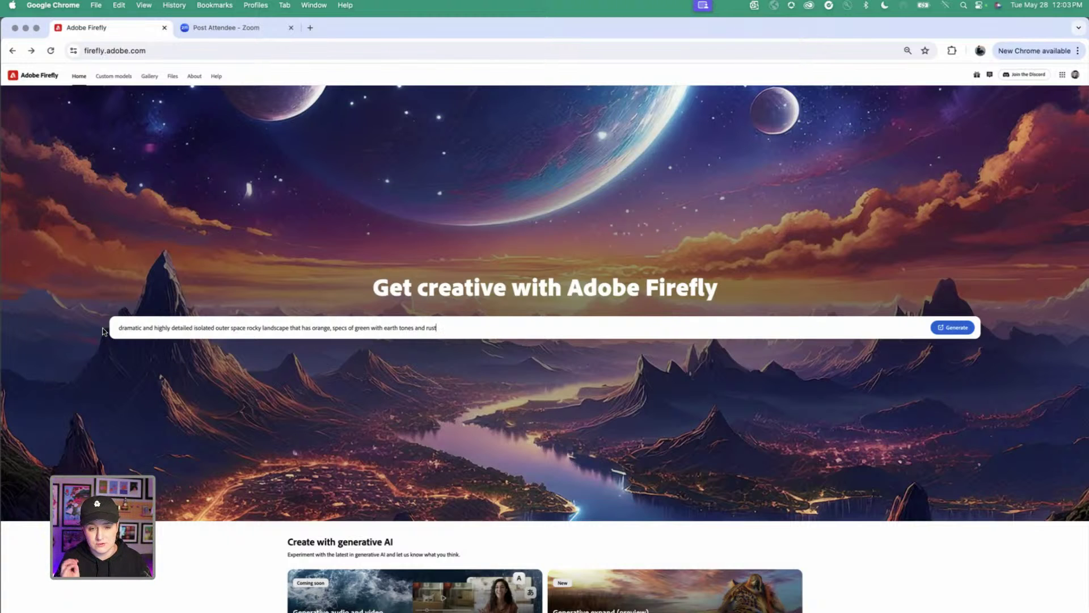
pyautogui.click(955, 328)
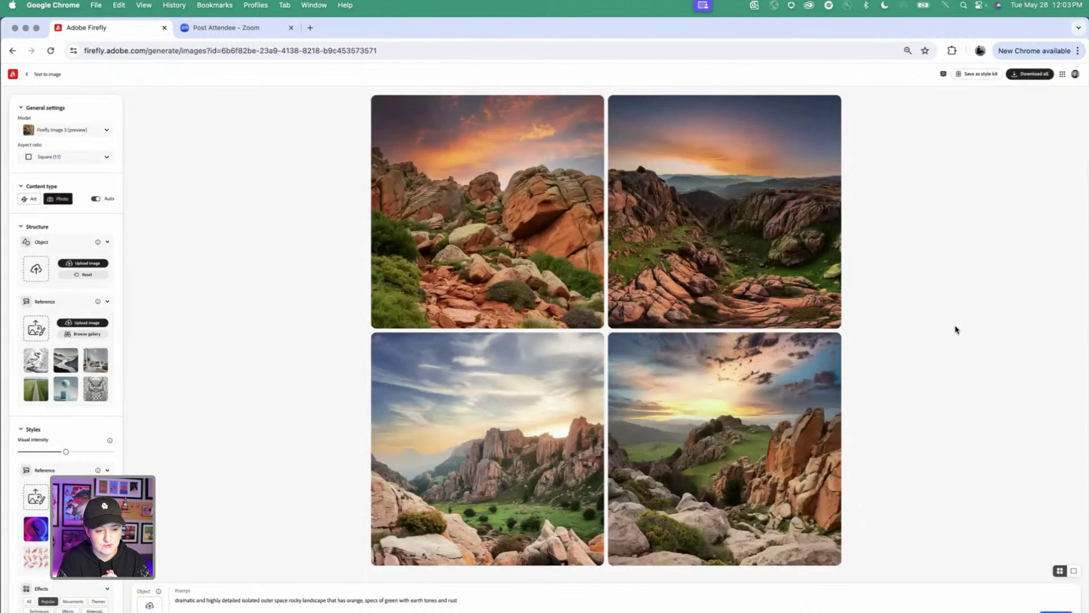
# Switch the model to Firefly Image 2 and set the aspect ratio to Landscape (4:3)
pyautogui.moveTo(799, 377)
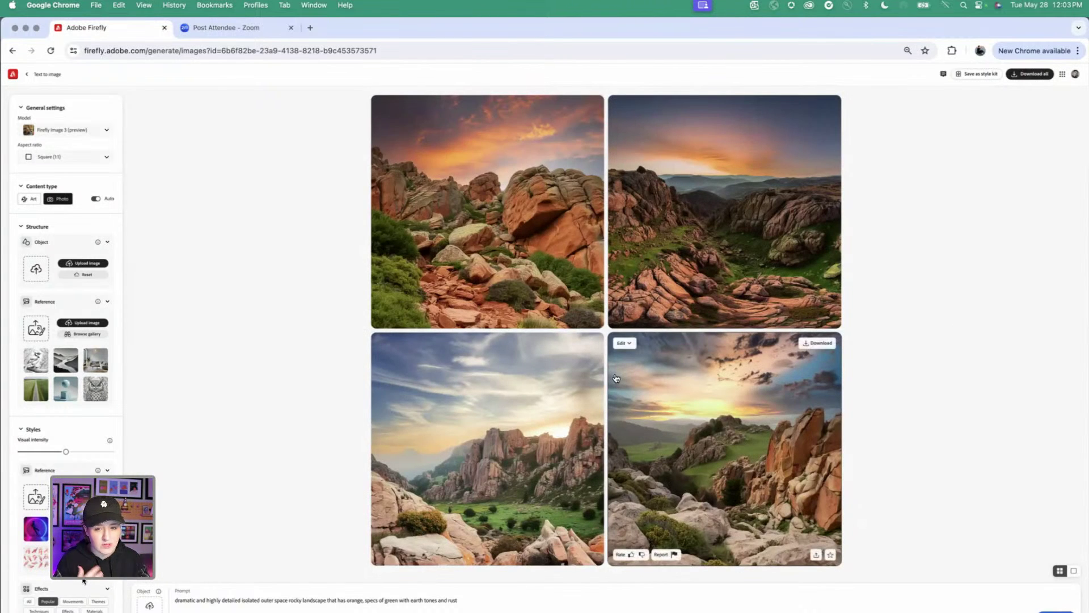
pyautogui.moveTo(499, 405)
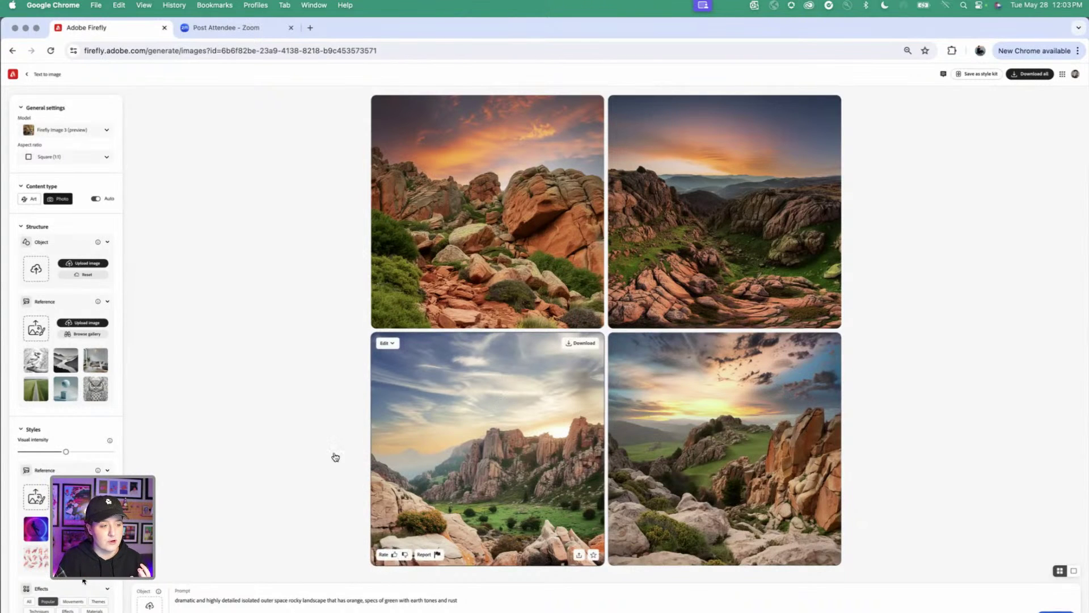
pyautogui.click(95, 128)
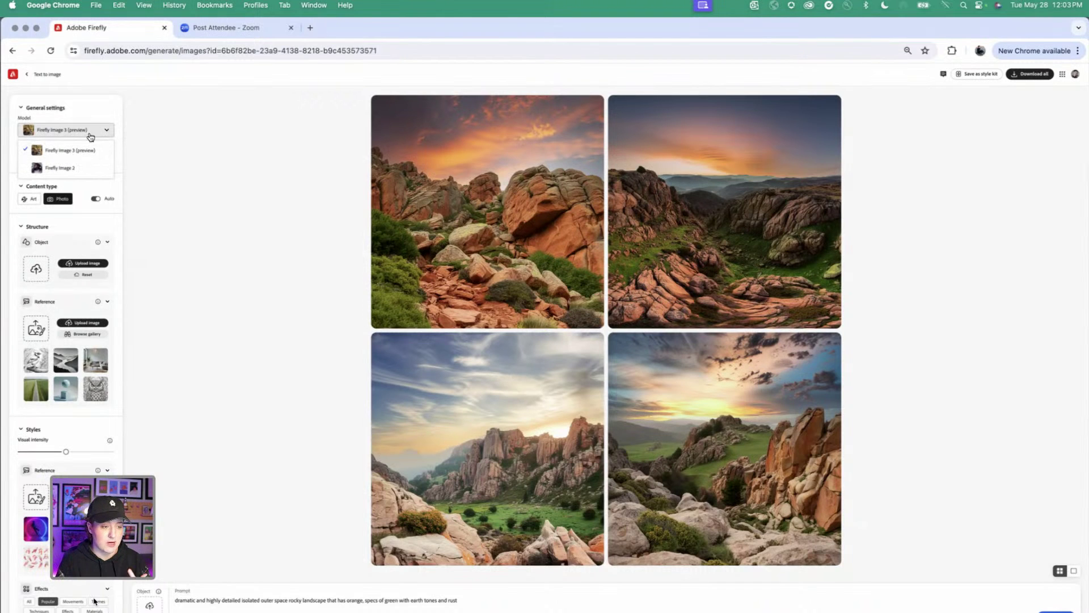
pyautogui.click(79, 167)
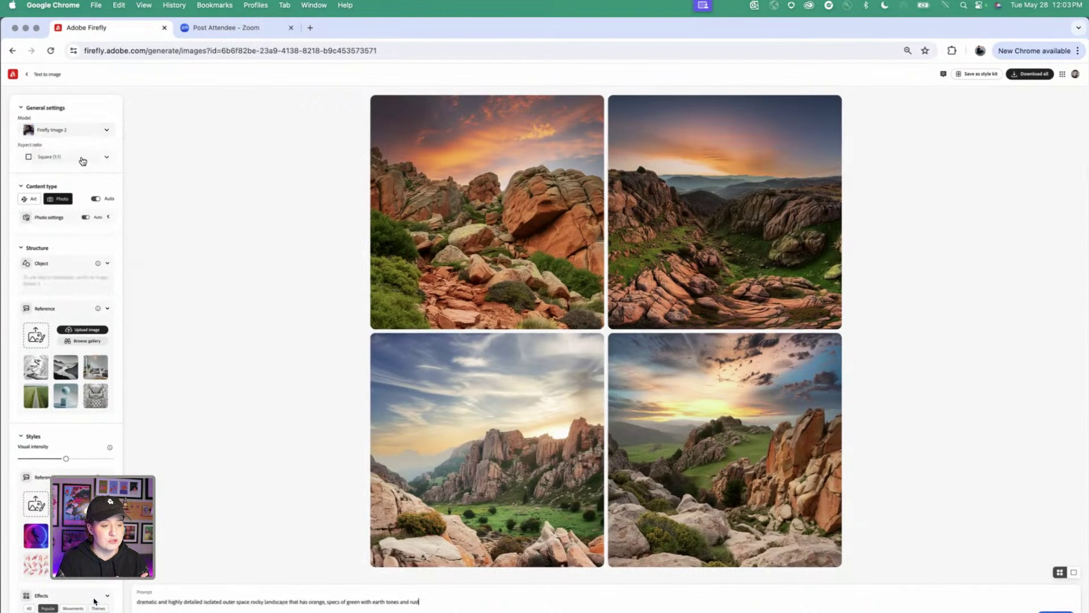
pyautogui.click(80, 159)
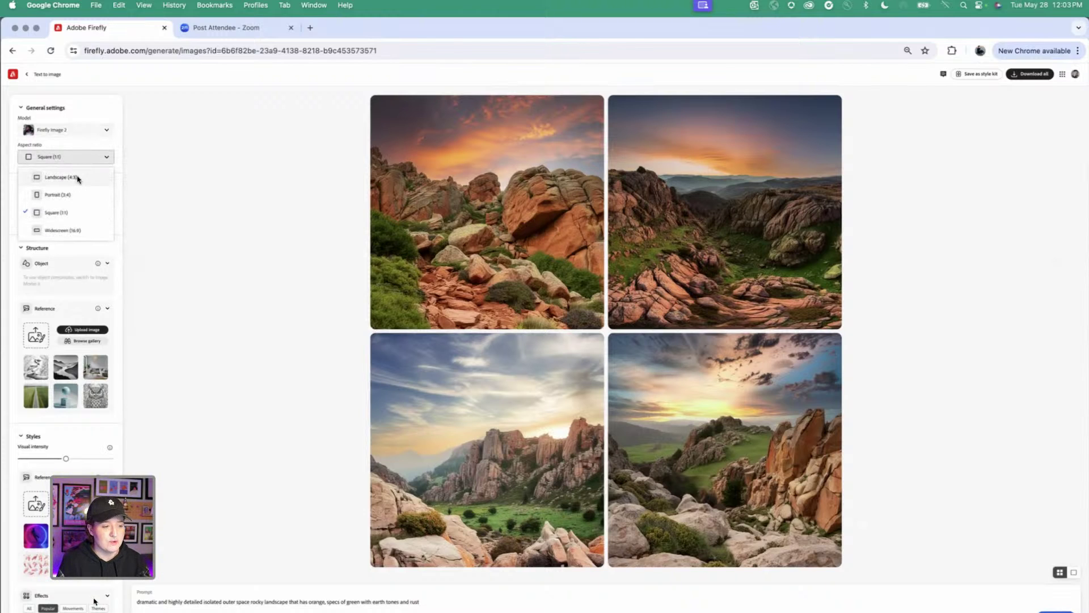
pyautogui.click(78, 178)
# Set the content type to Art and regenerate the outer space rocky landscape images
pyautogui.click(31, 200)
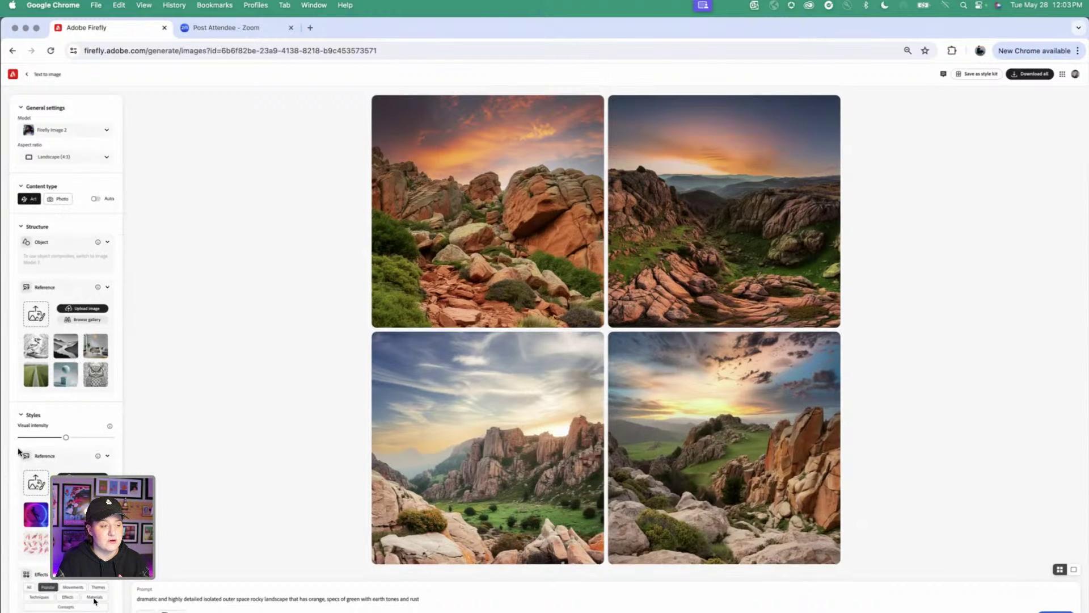
pyautogui.scroll(-2, 95, 601)
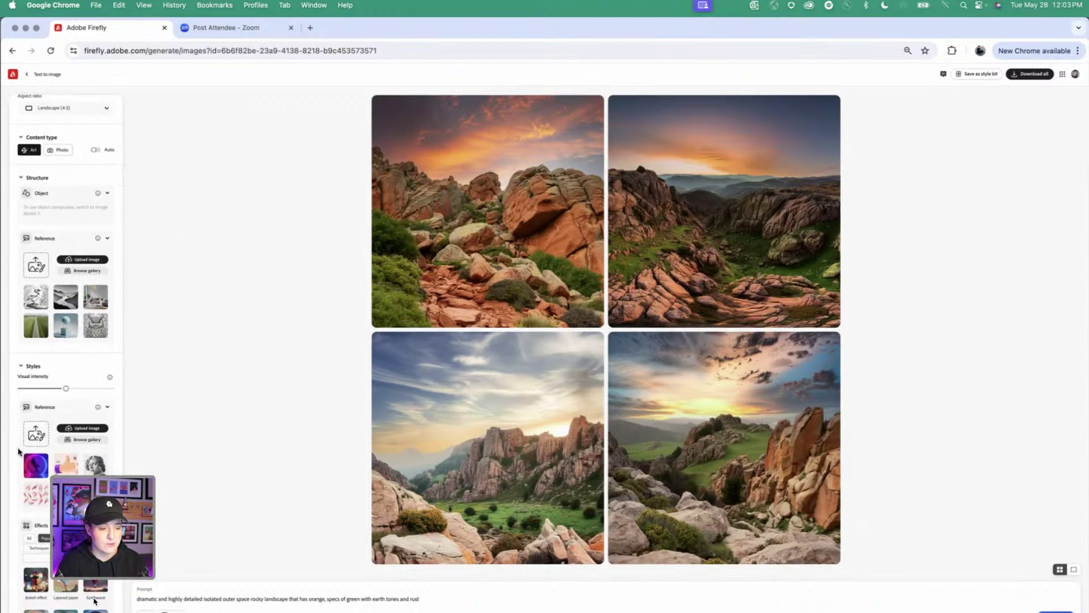
pyautogui.scroll(-2, 20, 452)
pyautogui.scroll(4, 25, 454)
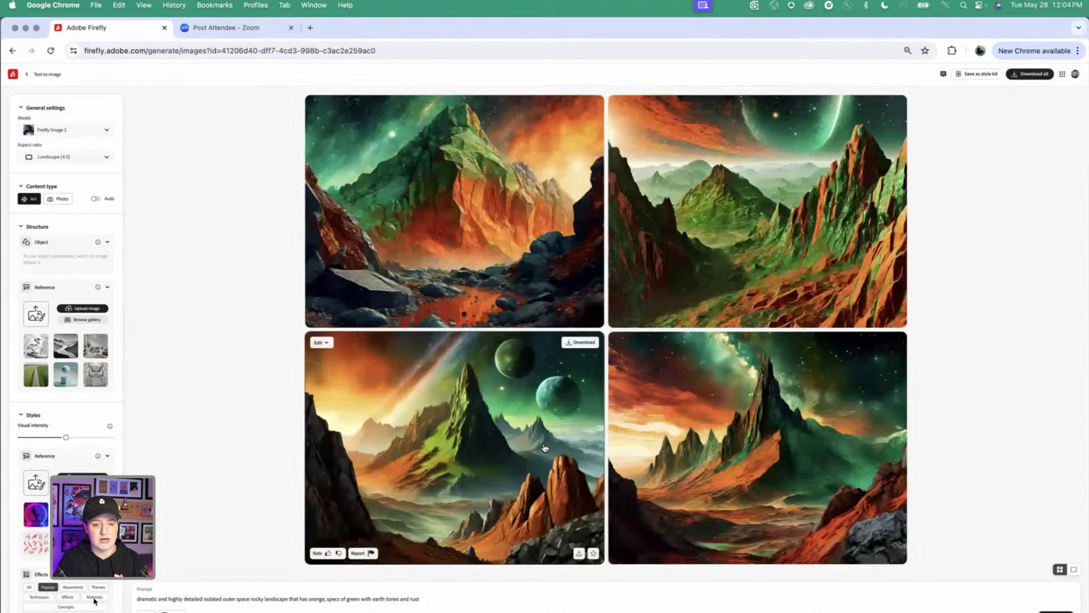
# View each of the four generated space landscape images enlarged to examine their detail, returning to the results grid
pyautogui.click(518, 403)
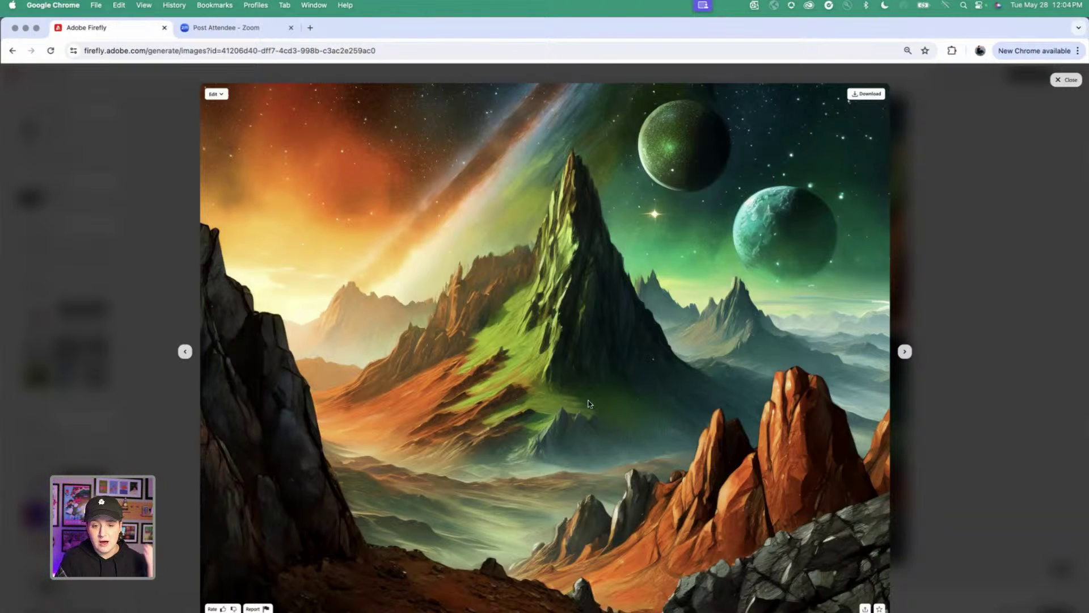
pyautogui.press('Escape')
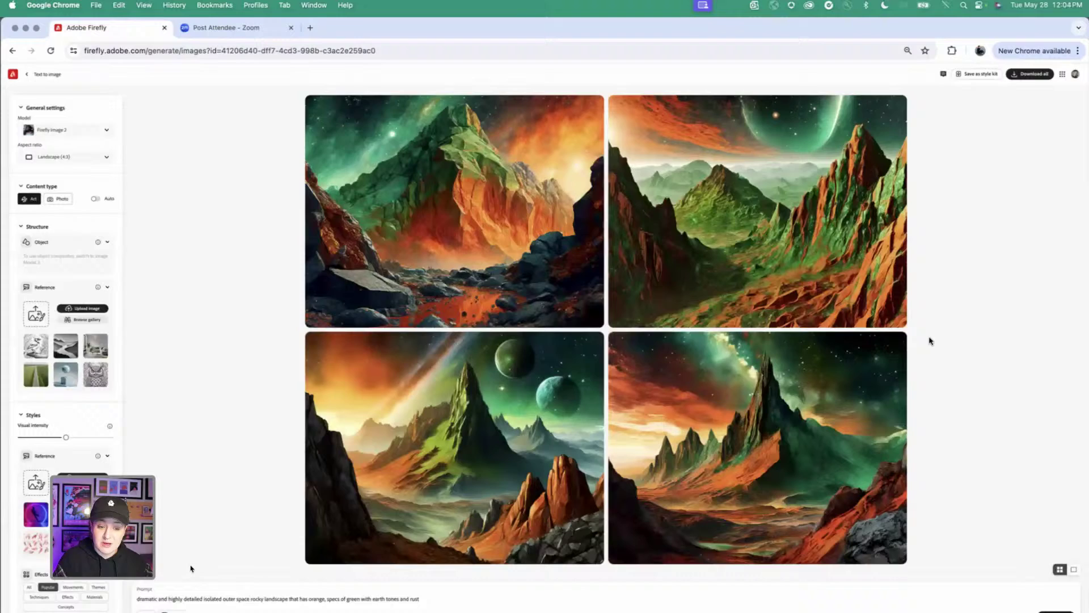
pyautogui.click(847, 388)
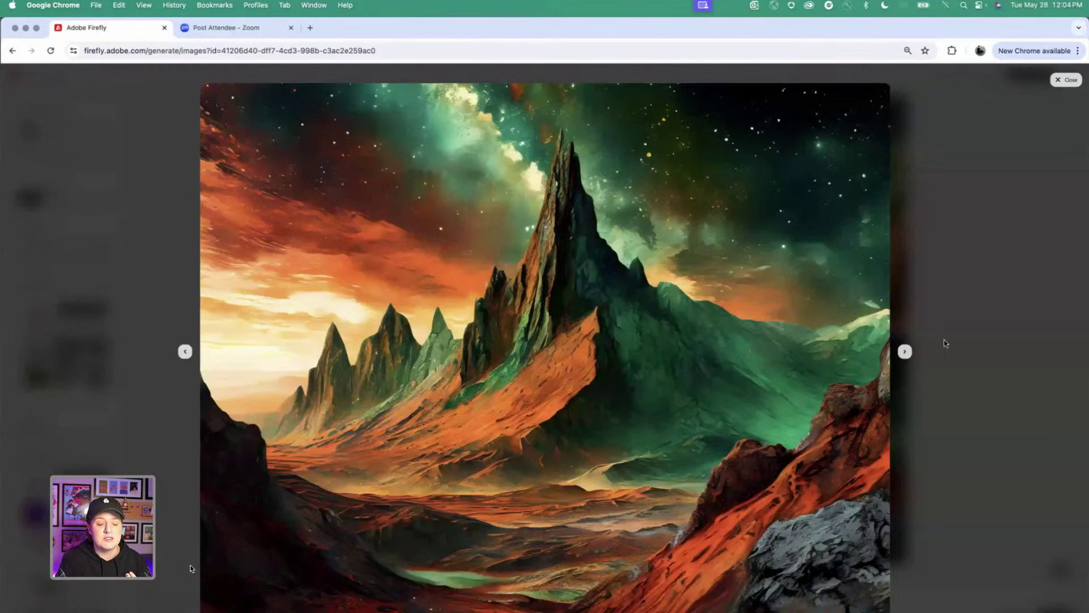
pyautogui.press('Escape')
pyautogui.click(797, 239)
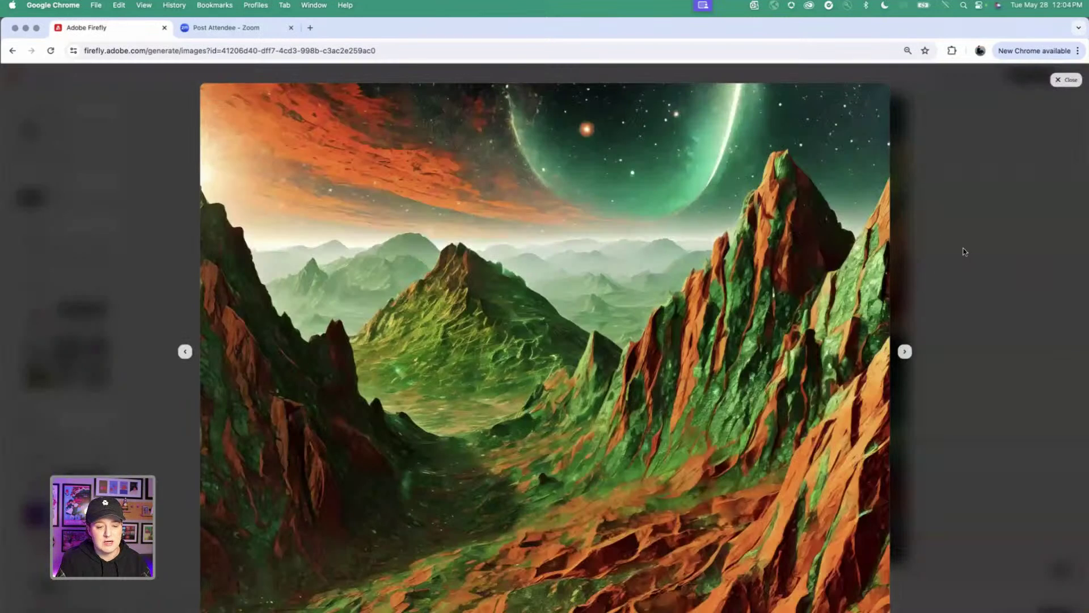
pyautogui.press('Escape')
pyautogui.click(499, 276)
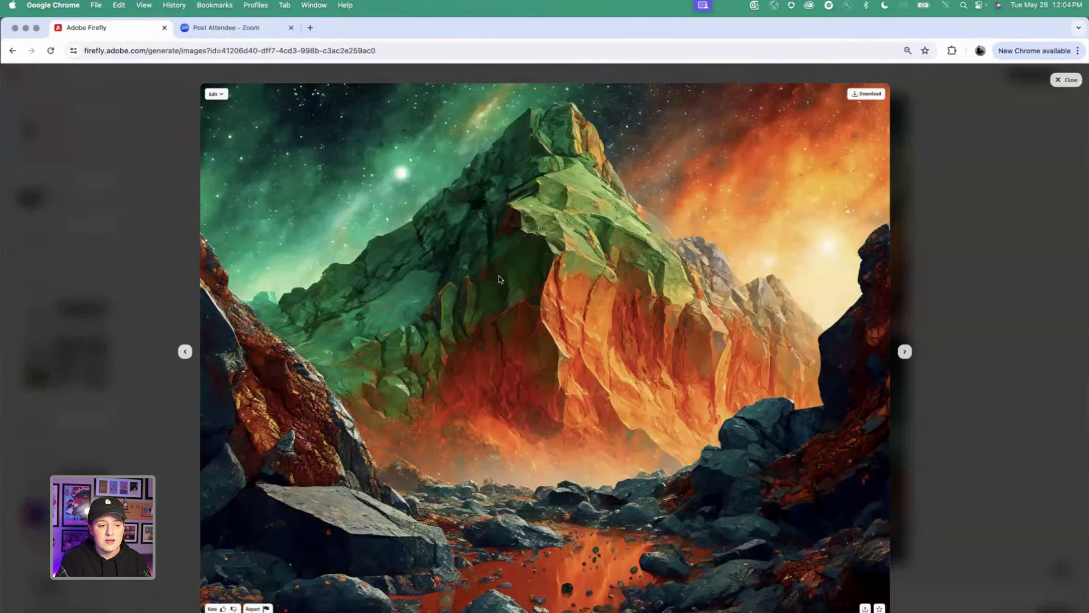
pyautogui.click(1023, 389)
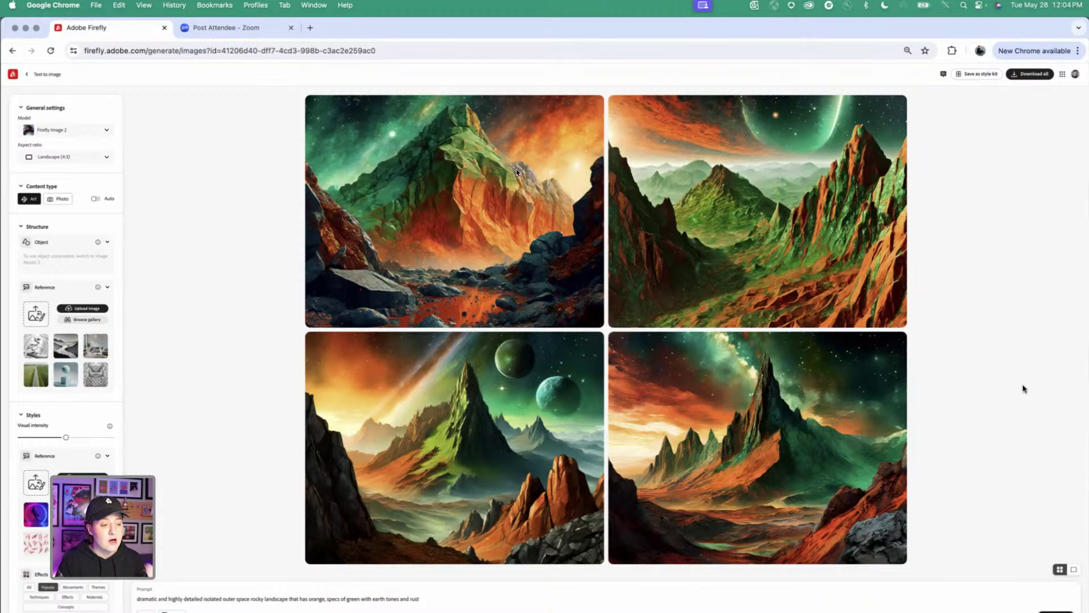
# Replace the prompt with the Notes text "side view of a alien bug, highly details with rock texture, with orange and rust, bits of dark green, earth tones"
pyautogui.moveTo(901, 381)
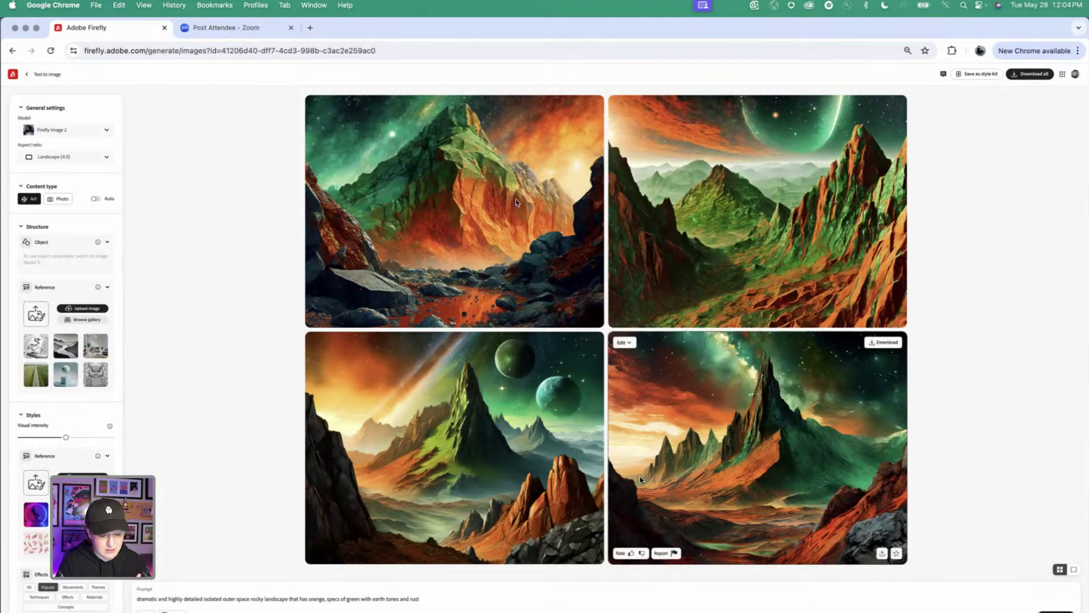
pyautogui.press('super+Tab')
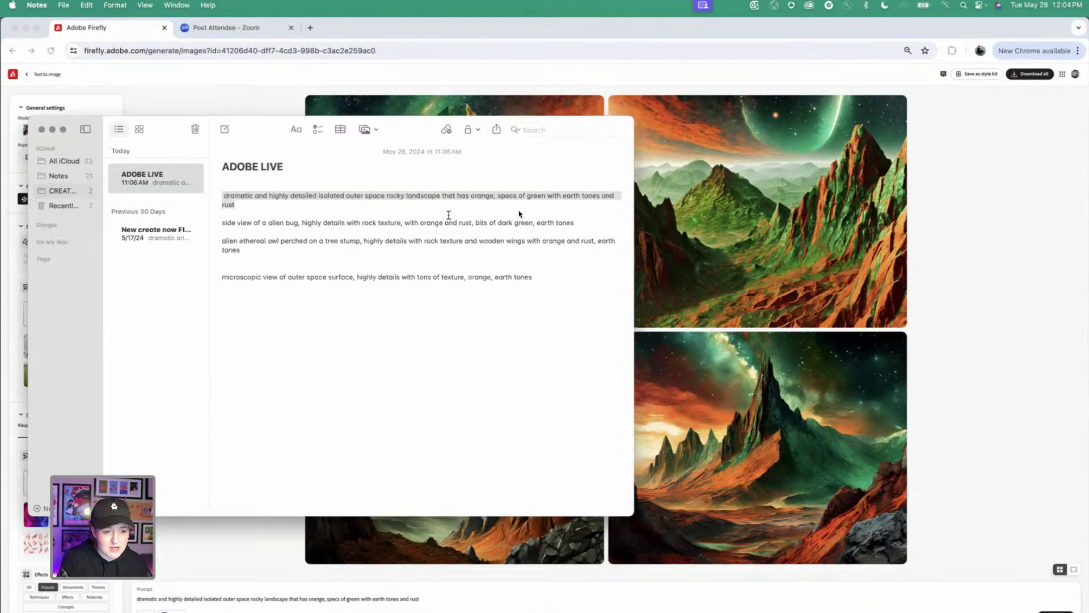
pyautogui.moveTo(590, 222); pyautogui.dragTo(218, 221)
pyautogui.press('super+c')
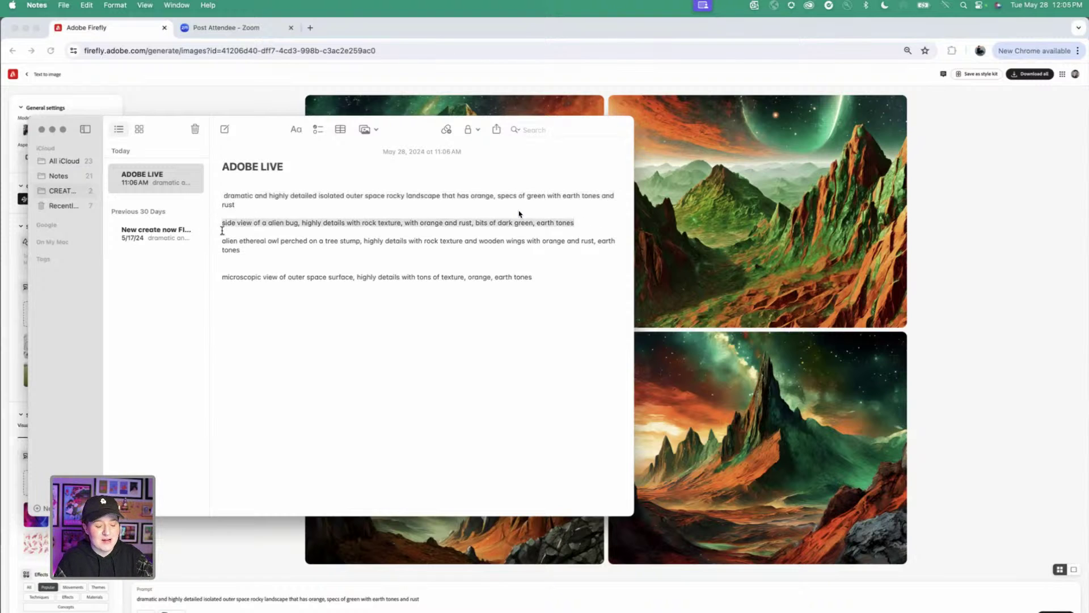
pyautogui.click(236, 564)
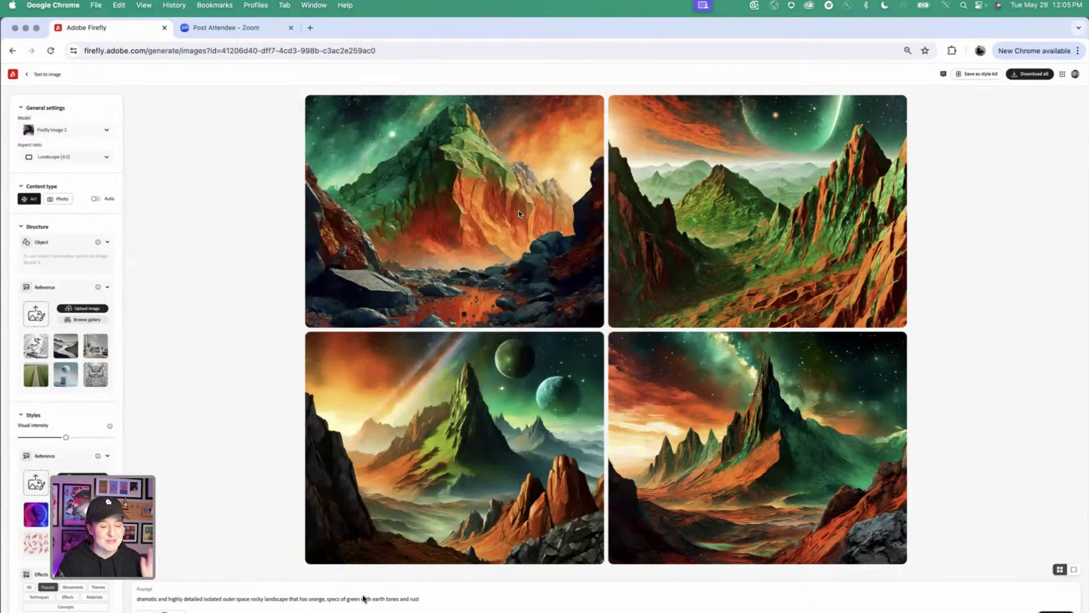
pyautogui.click(434, 598)
pyautogui.press('super+a')
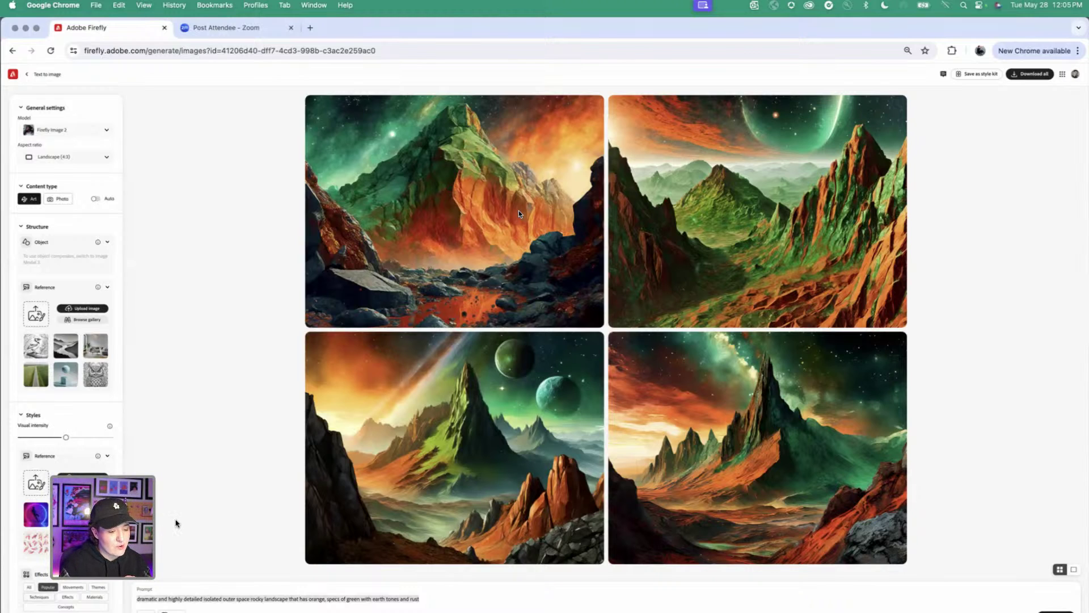
pyautogui.press('super+v')
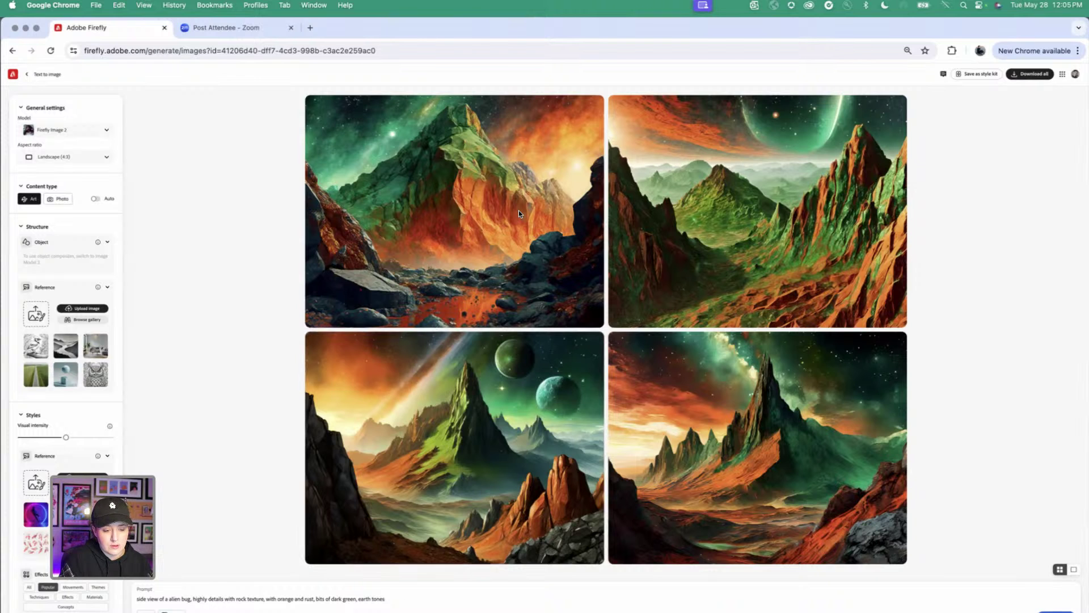
pyautogui.click(418, 608)
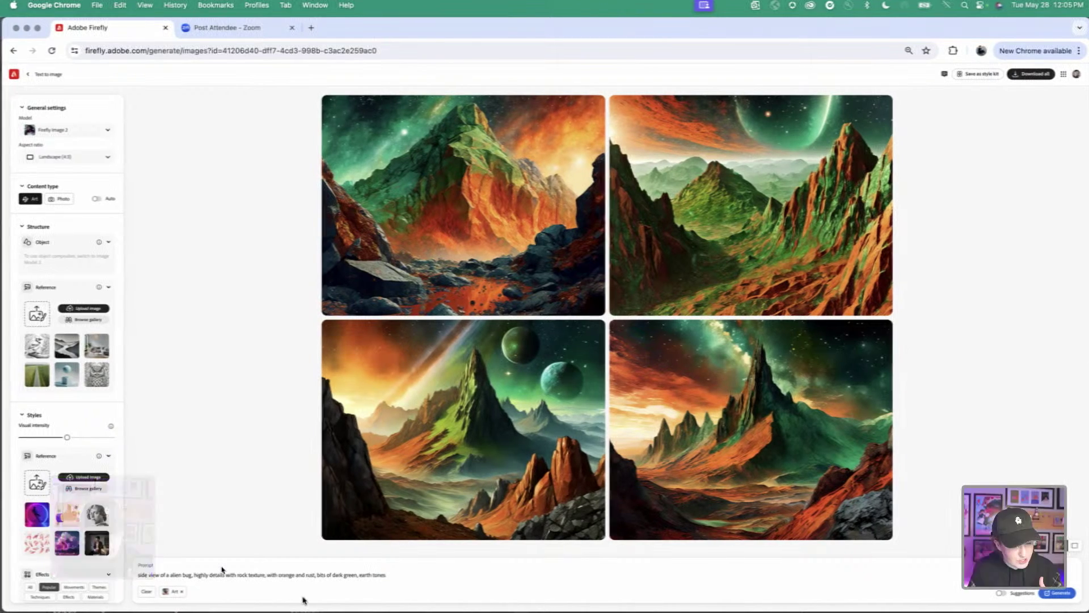
# Set the aspect ratio to Square (1:1) and generate the alien bug images
pyautogui.click(65, 159)
pyautogui.click(64, 212)
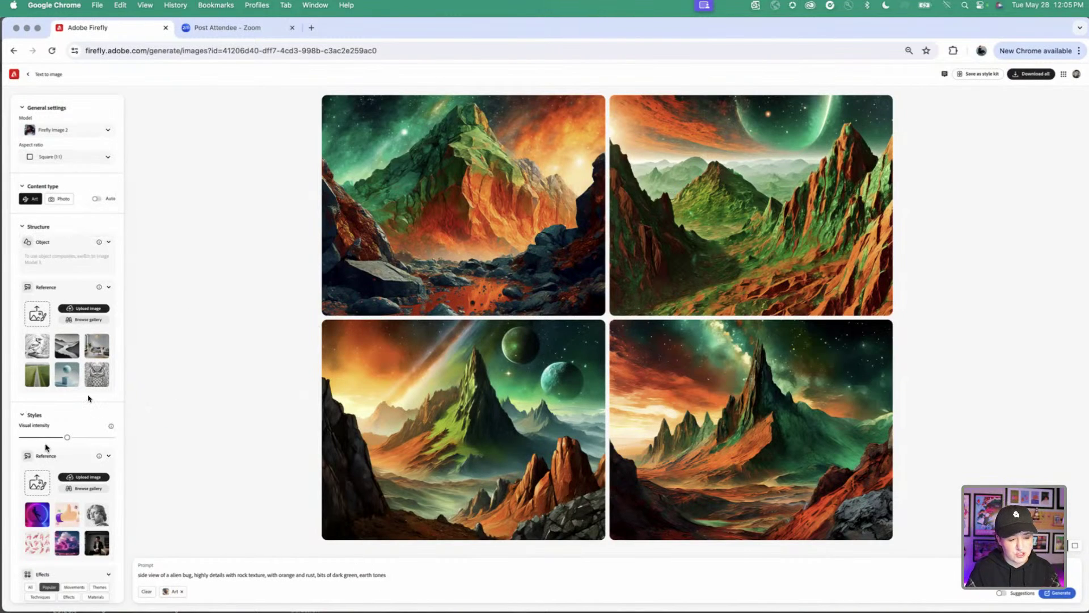
pyautogui.click(1057, 593)
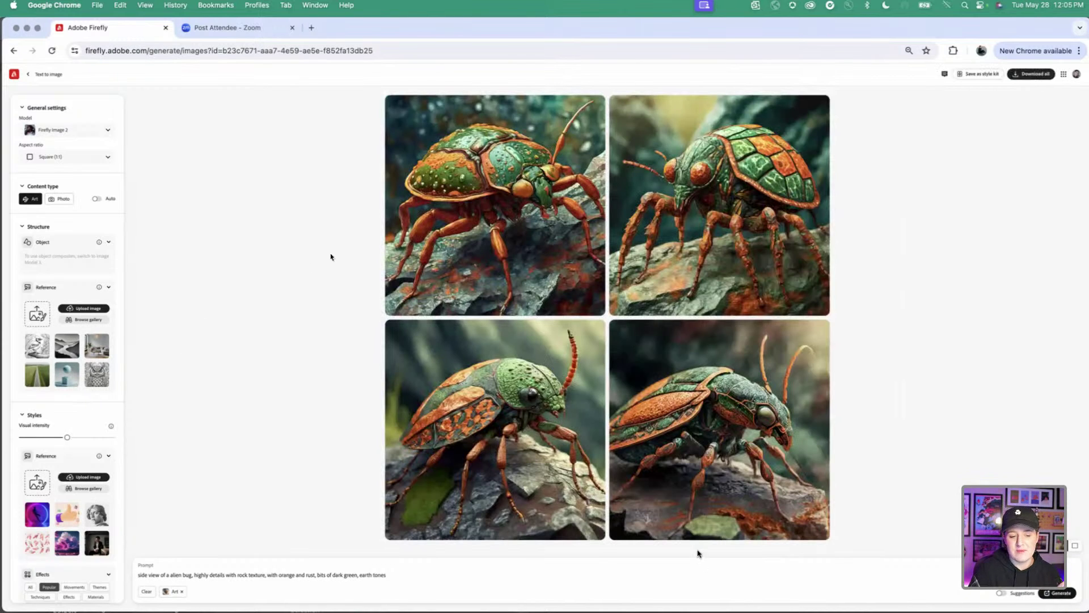
# View two of the generated alien bug images enlarged and return to the results grid
pyautogui.click(702, 487)
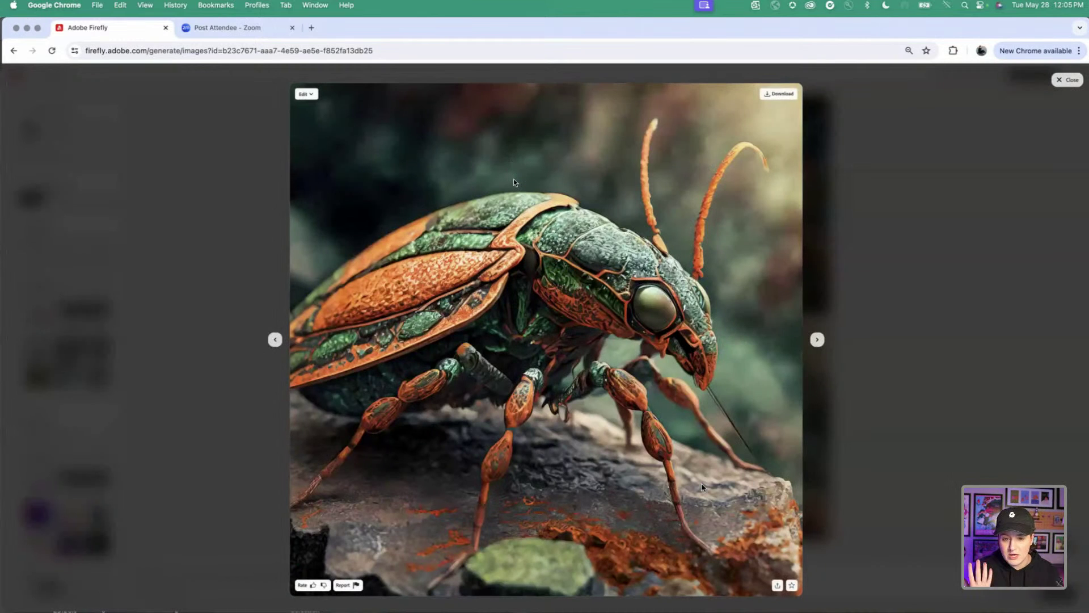
pyautogui.click(961, 406)
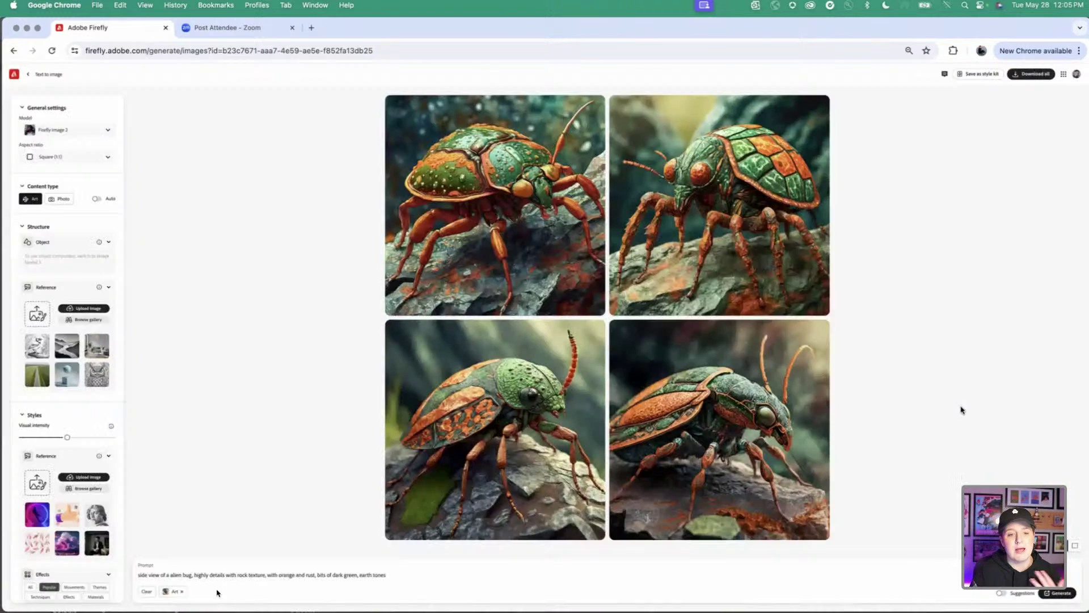
pyautogui.click(788, 277)
pyautogui.click(859, 276)
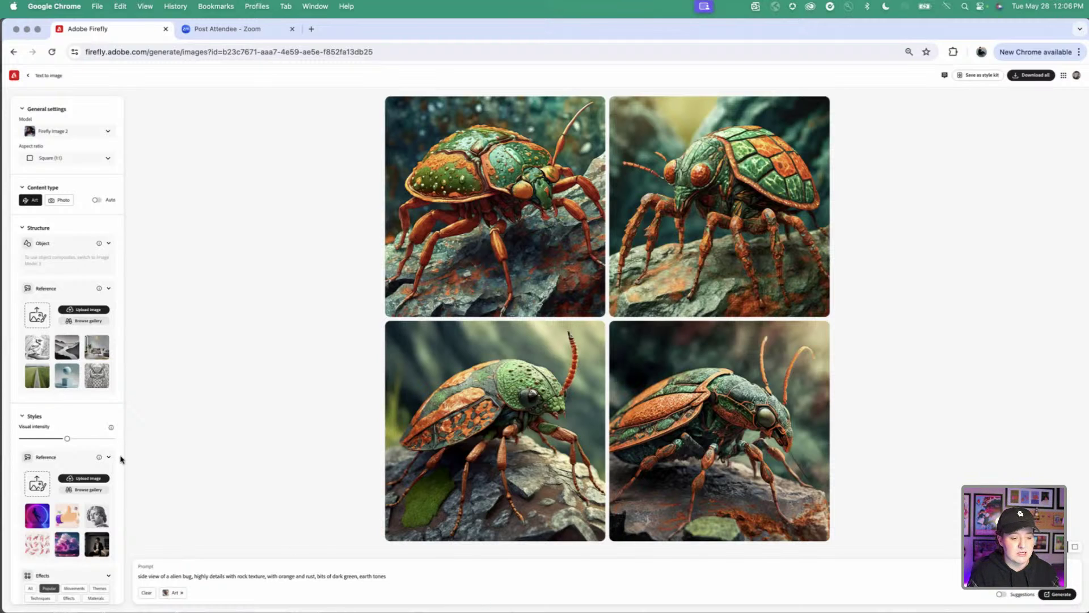
# Replace the prompt with Notes text "alien ethereal owl perched on a tree stump, highly details with rock texture and wooden wings with orange and rust, earth tones"
pyautogui.press('super+Tab')
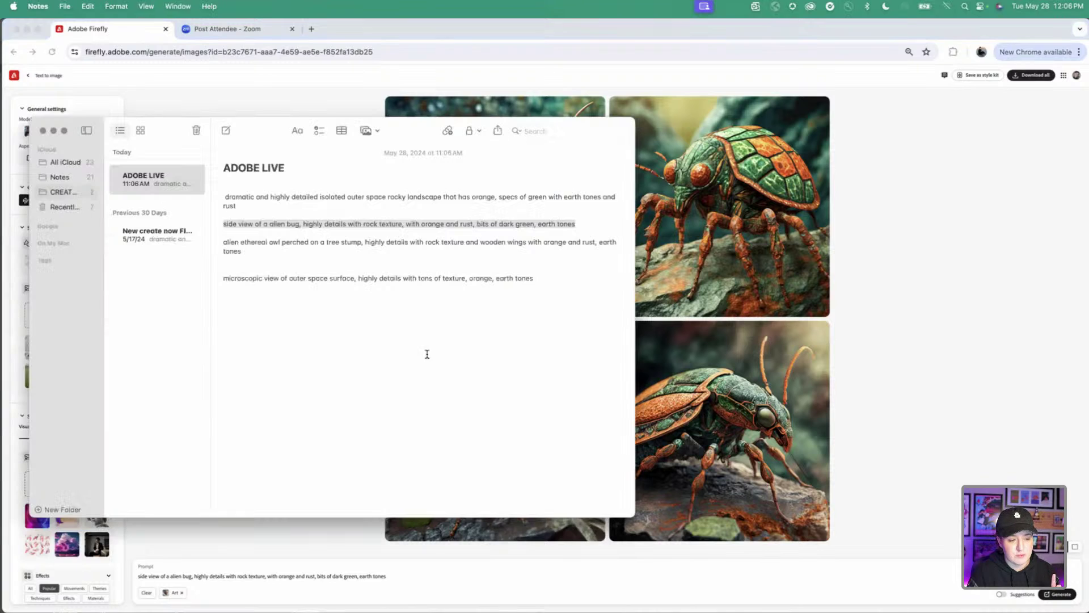
pyautogui.moveTo(260, 253); pyautogui.dragTo(222, 243)
pyautogui.press('super+c')
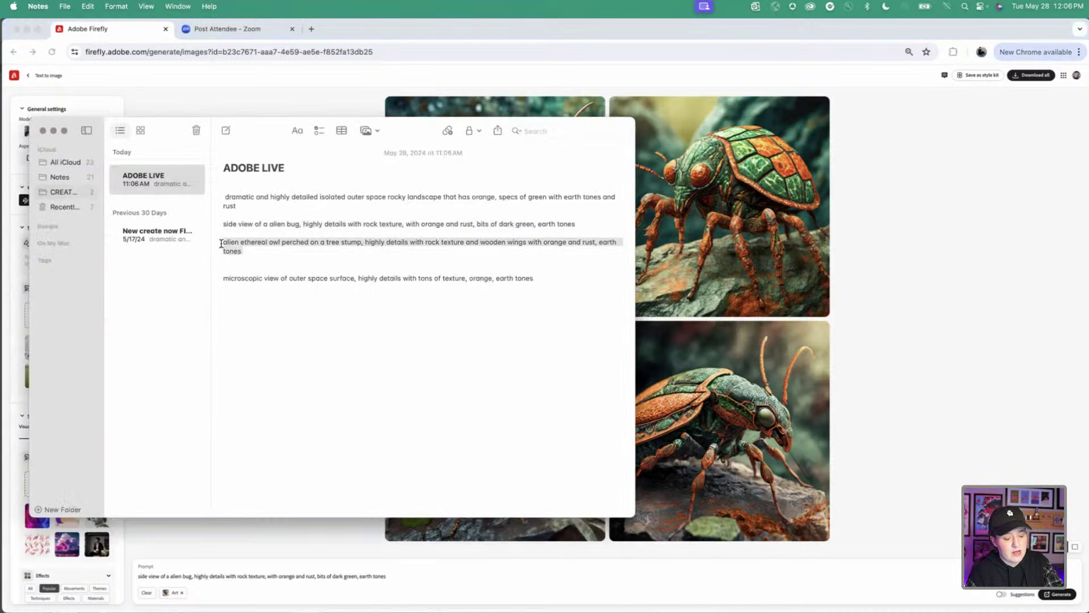
pyautogui.click(305, 460)
pyautogui.click(306, 536)
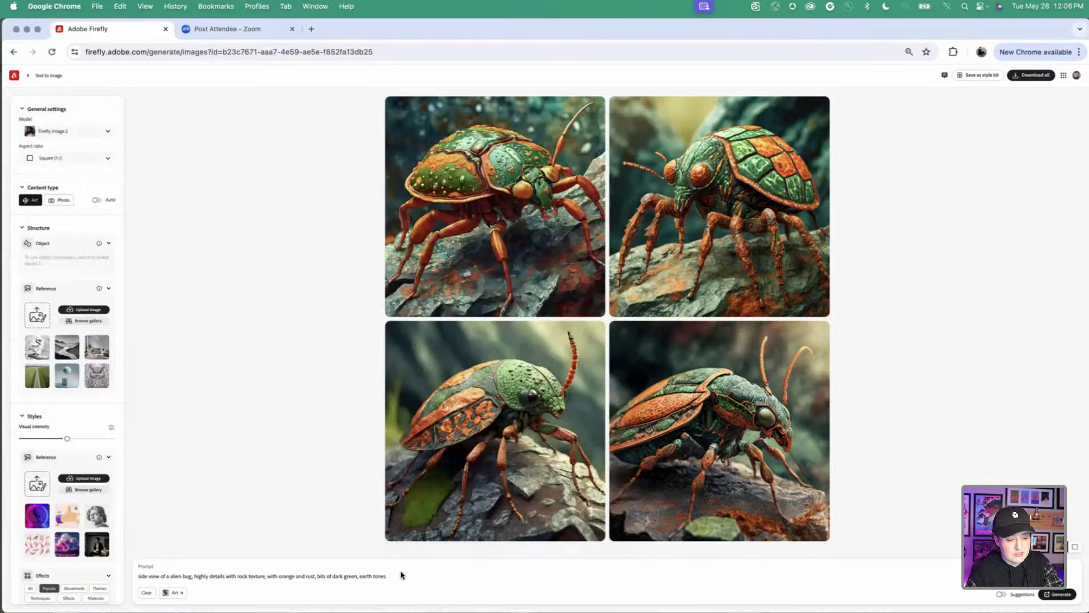
pyautogui.moveTo(401, 573); pyautogui.dragTo(134, 564)
pyautogui.press('super+v')
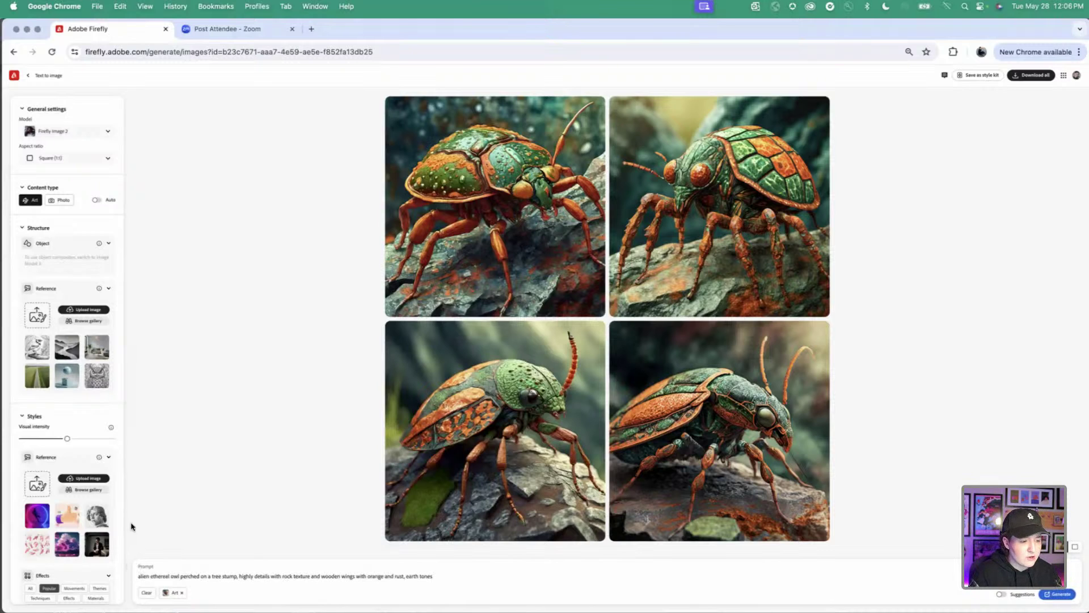
# Set the aspect ratio to Portrait (3:4) and upload an image from the computer as the structure reference, accepting the upload terms
pyautogui.click(72, 161)
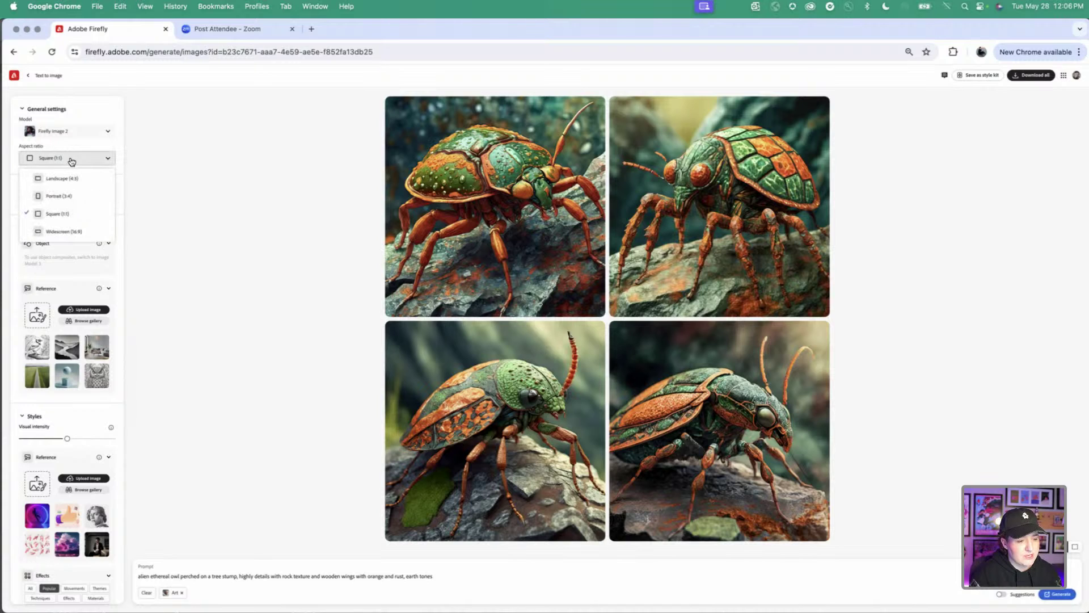
pyautogui.click(62, 196)
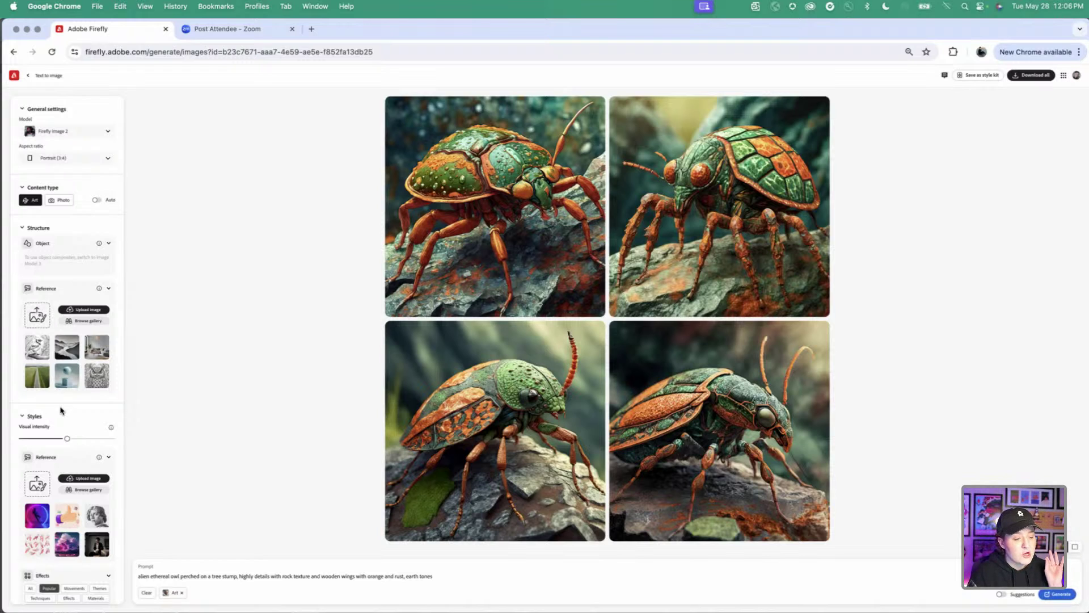
pyautogui.scroll(-2, 61, 408)
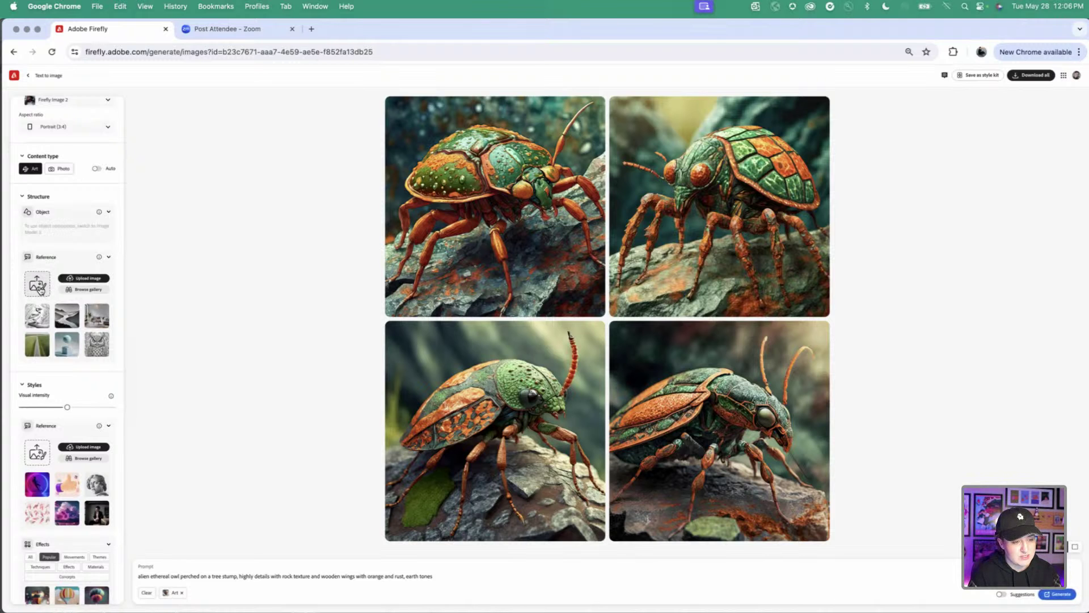
pyautogui.click(37, 287)
pyautogui.click(395, 158)
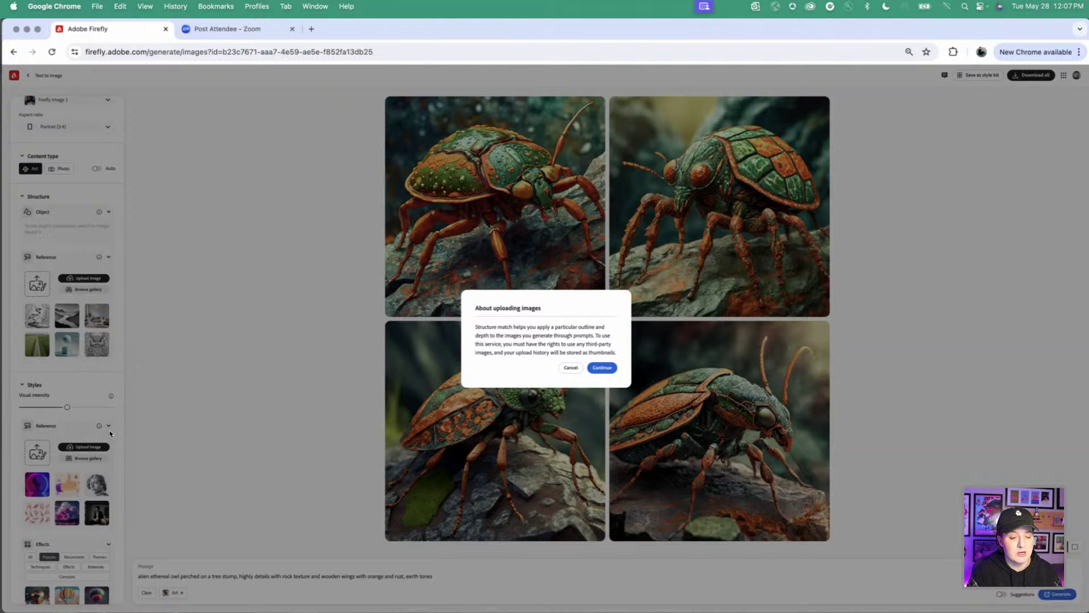
pyautogui.click(602, 367)
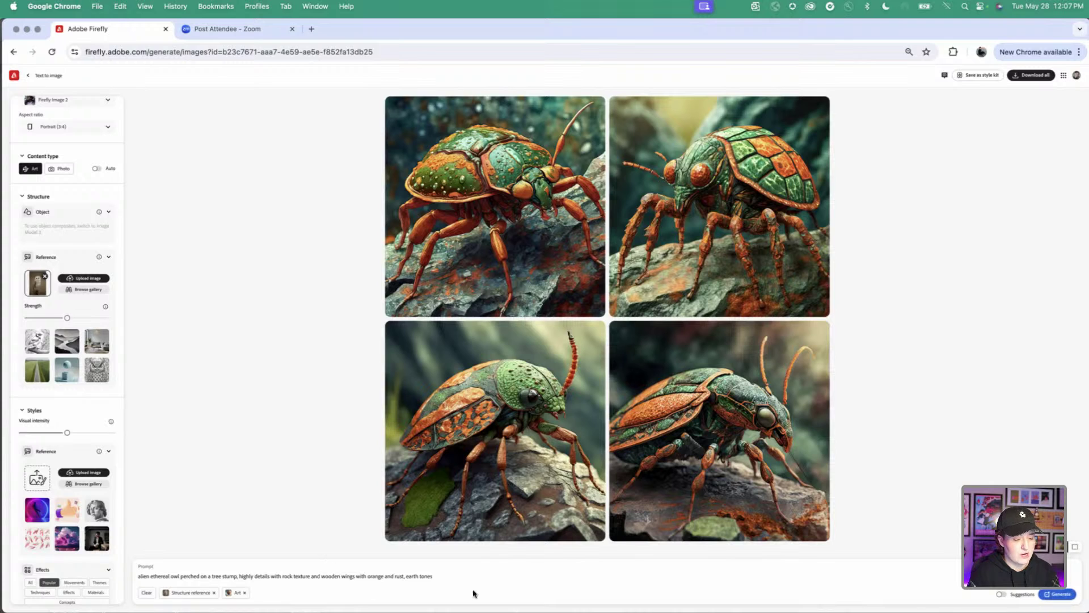
# Generate the owl images with the structure reference and view three of the results enlarged, ending on the upper-row owl with mountain spires
pyautogui.click(1060, 595)
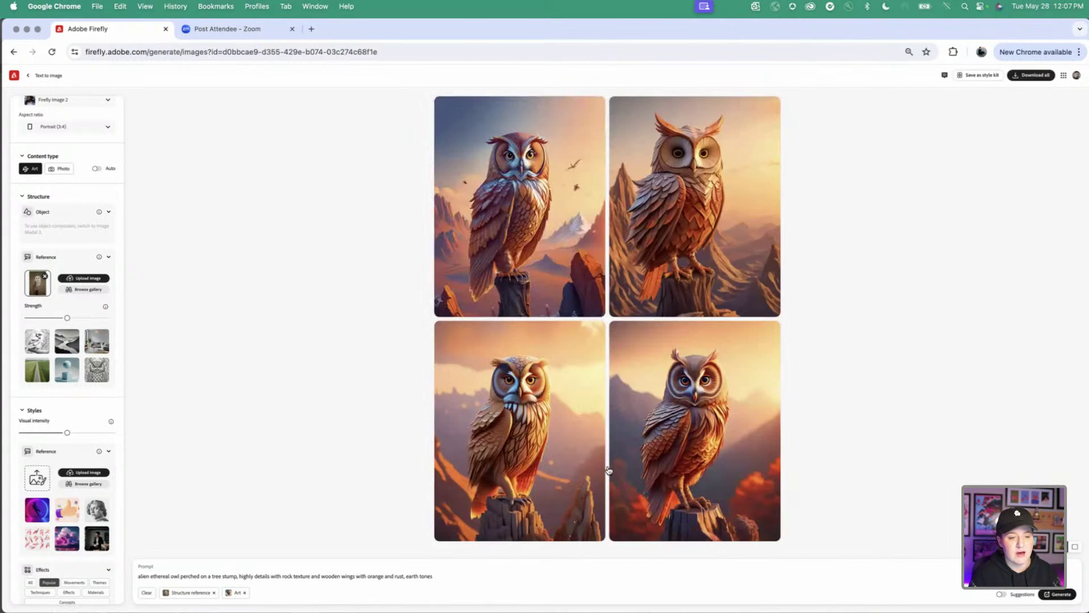
pyautogui.click(527, 378)
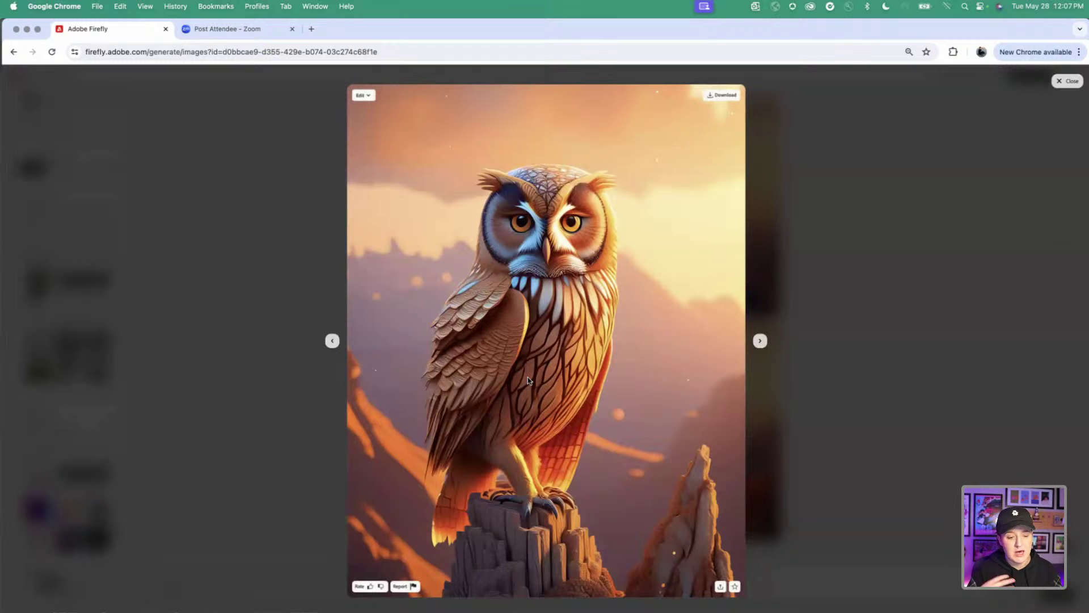
pyautogui.click(853, 344)
pyautogui.click(673, 421)
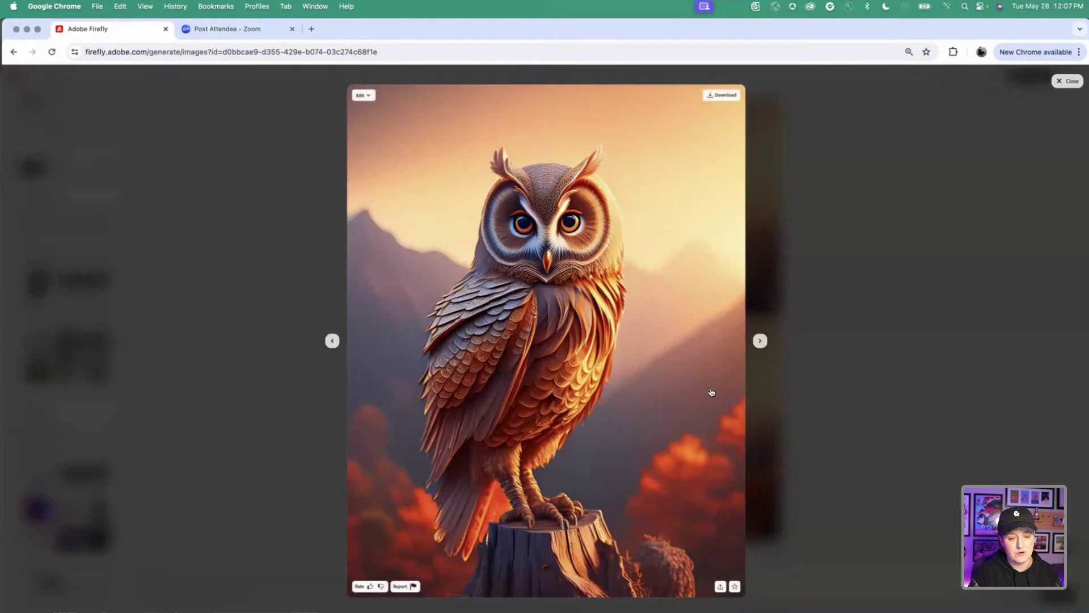
pyautogui.click(829, 287)
pyautogui.click(730, 239)
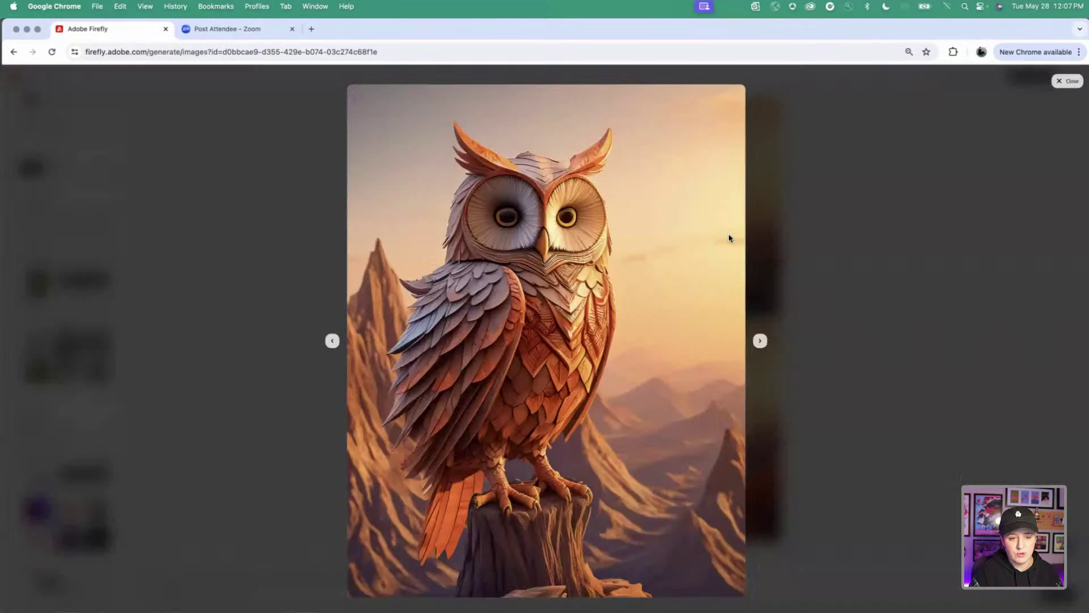
# Open Owl reference.jpeg from the Desktop in Finder, compare it side by side with the enlarged owl, and return to the Firefly results grid
pyautogui.press('super+Tab')
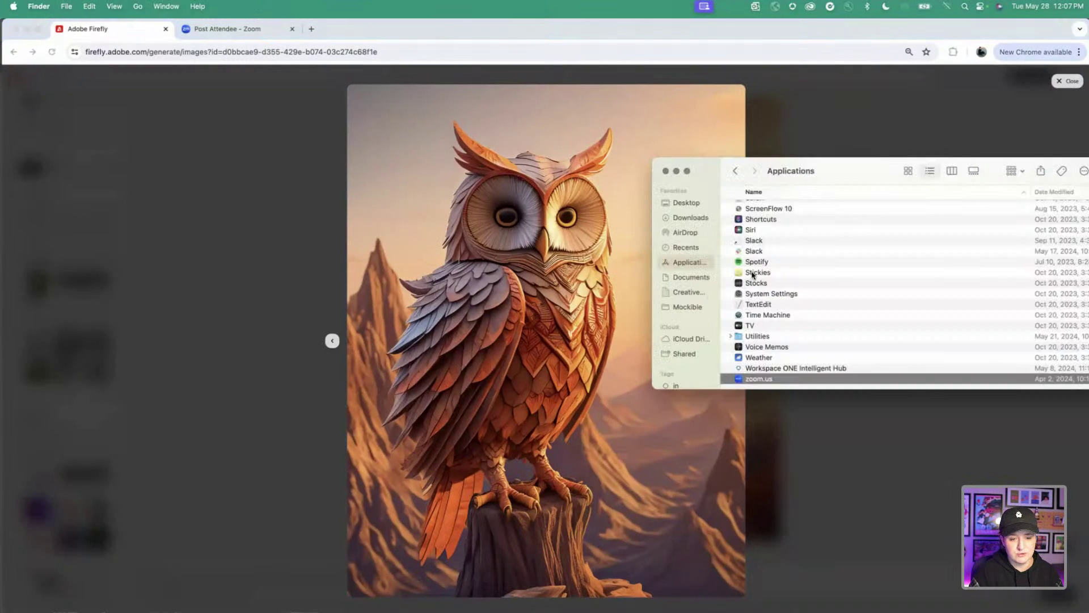
pyautogui.click(691, 218)
pyautogui.click(686, 203)
pyautogui.doubleClick(751, 217)
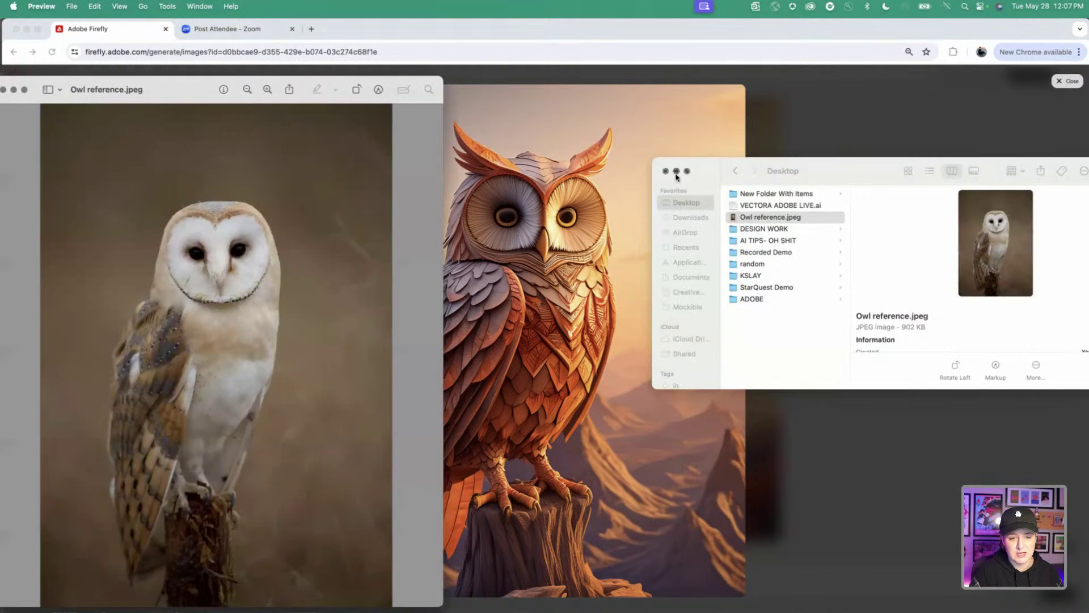
pyautogui.click(676, 170)
pyautogui.press('super+shift+4')
pyautogui.press('Escape')
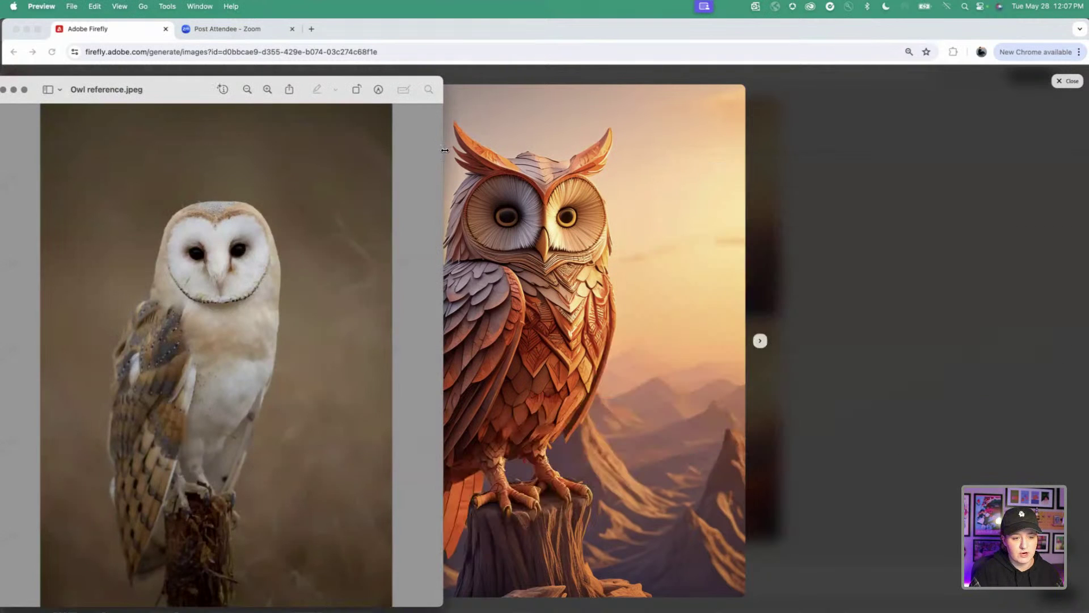
pyautogui.moveTo(443, 150); pyautogui.dragTo(365, 150)
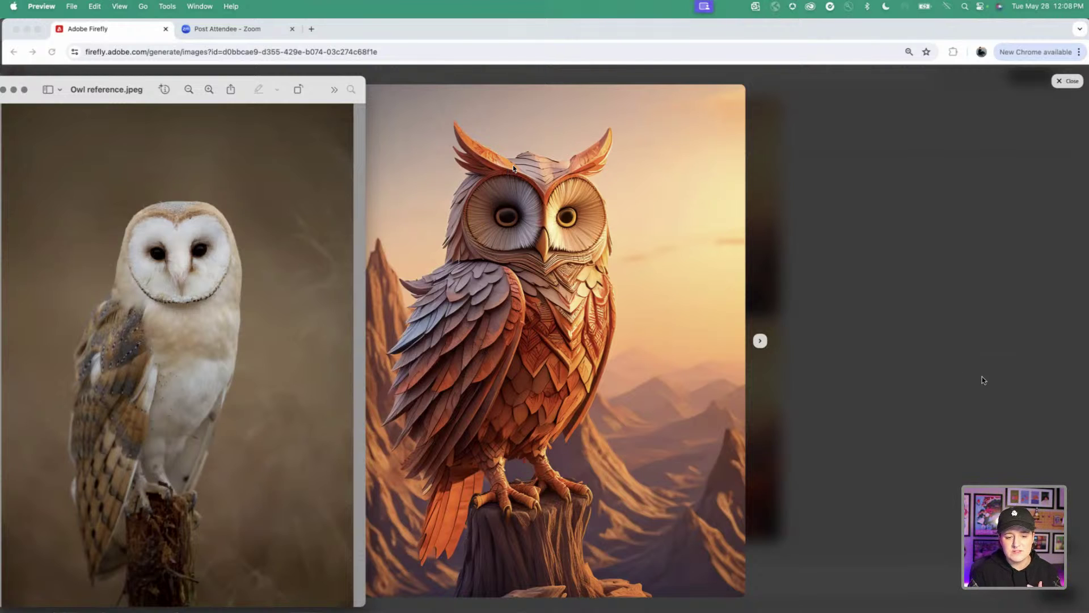
pyautogui.click(964, 374)
pyautogui.click(924, 366)
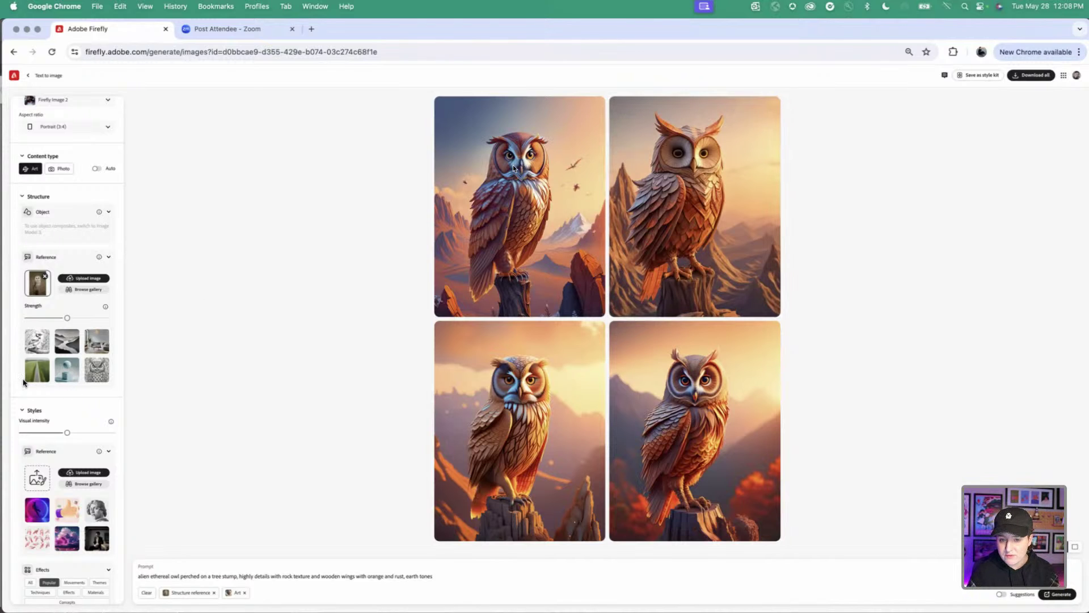
# Review the available style options for color and tone, lighting, and camera angle without changing any of them
pyautogui.scroll(-4, 38, 420)
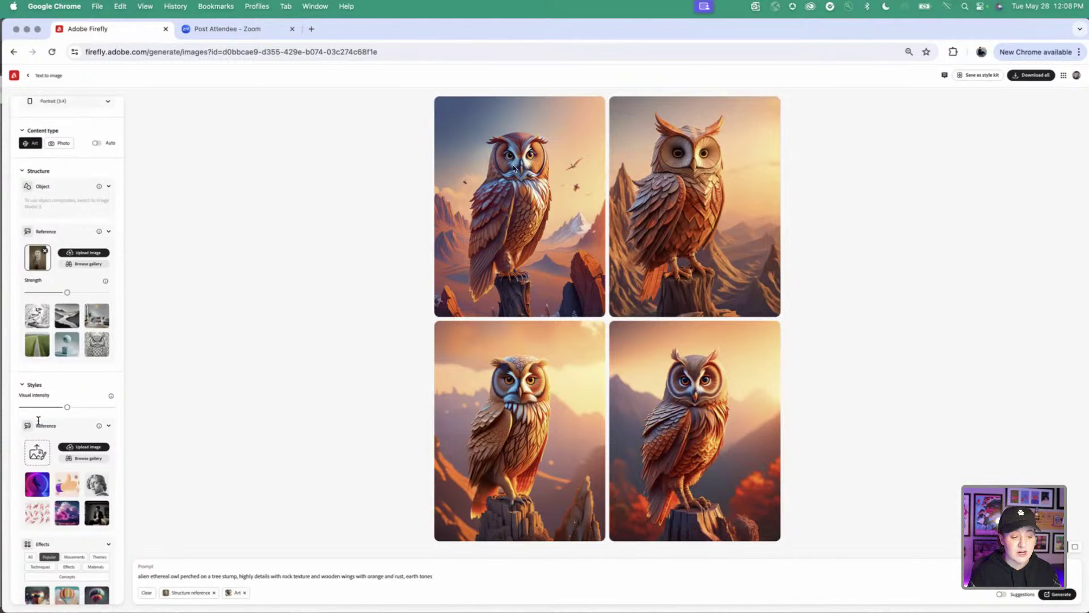
pyautogui.scroll(-3, 39, 424)
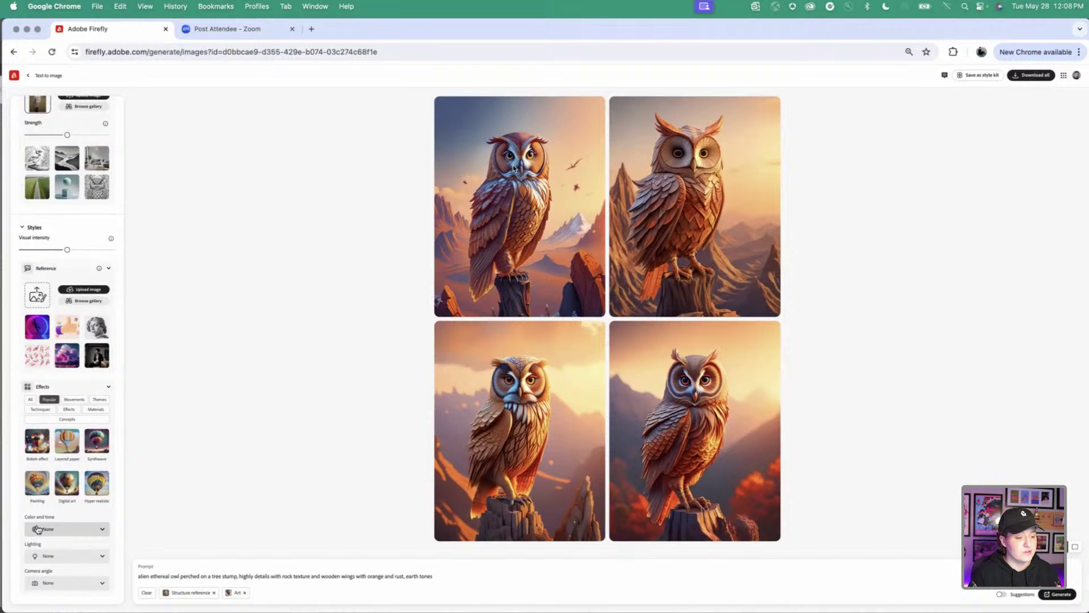
pyautogui.click(91, 529)
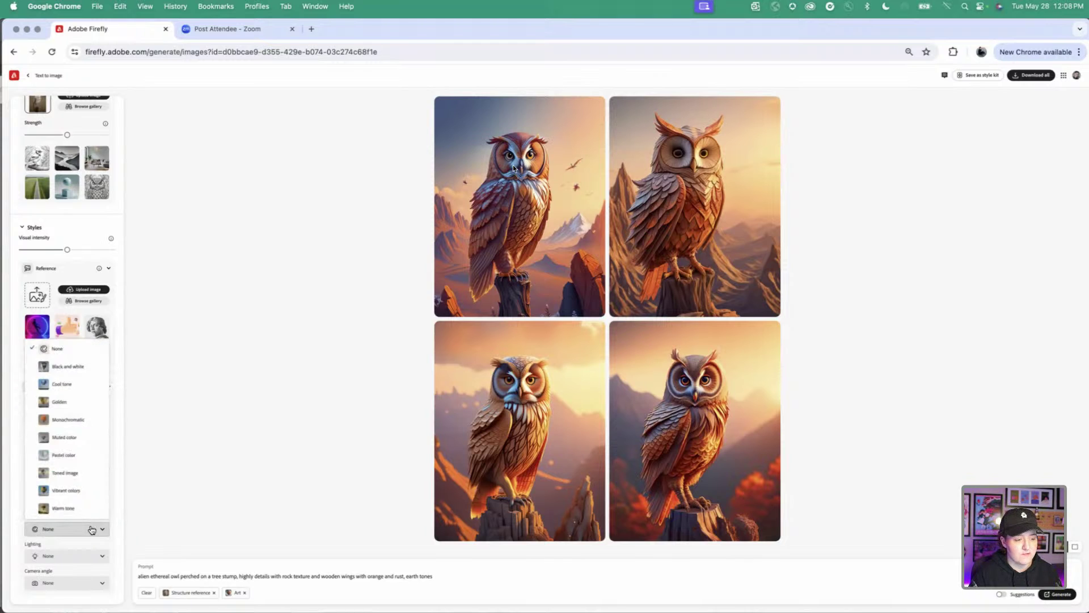
pyautogui.click(88, 531)
pyautogui.click(73, 556)
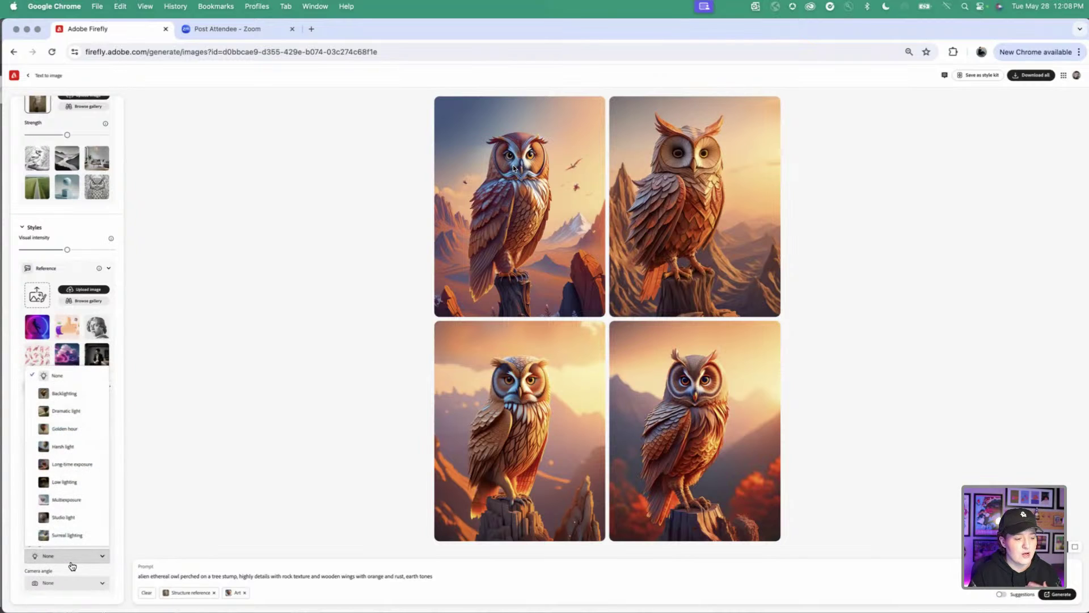
pyautogui.click(71, 581)
pyautogui.click(70, 584)
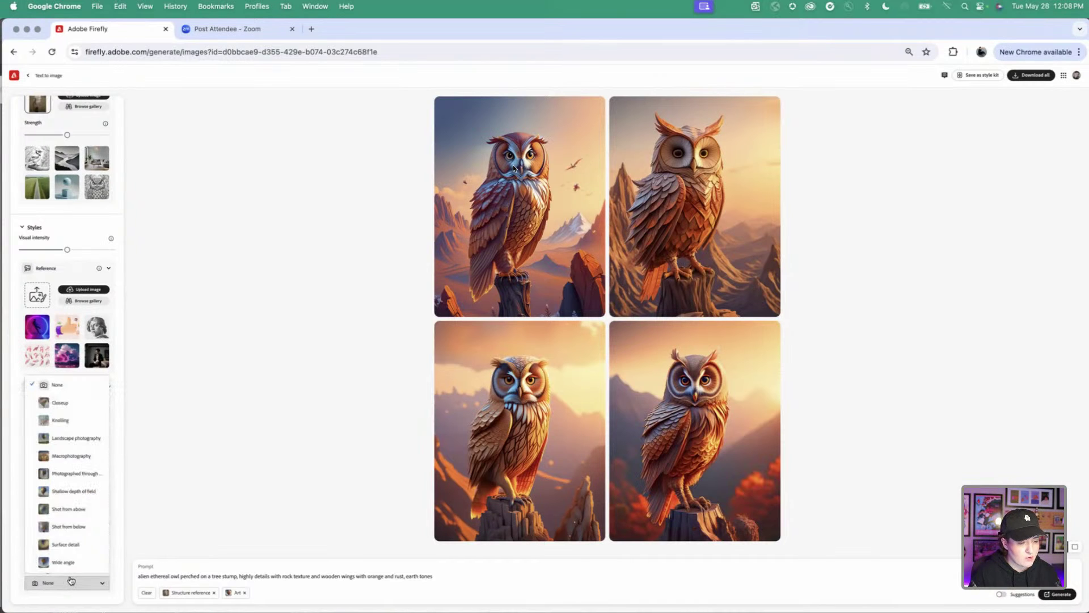
pyautogui.click(70, 584)
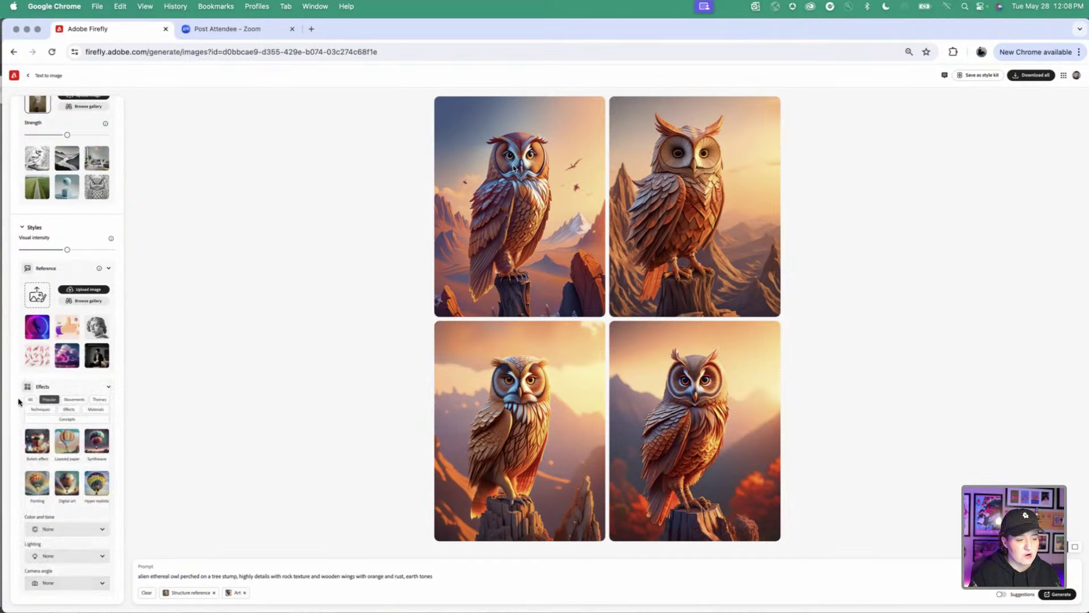
# Browse the Movements, Themes, Materials and Techniques effect categories and return to the Popular effects
pyautogui.click(72, 401)
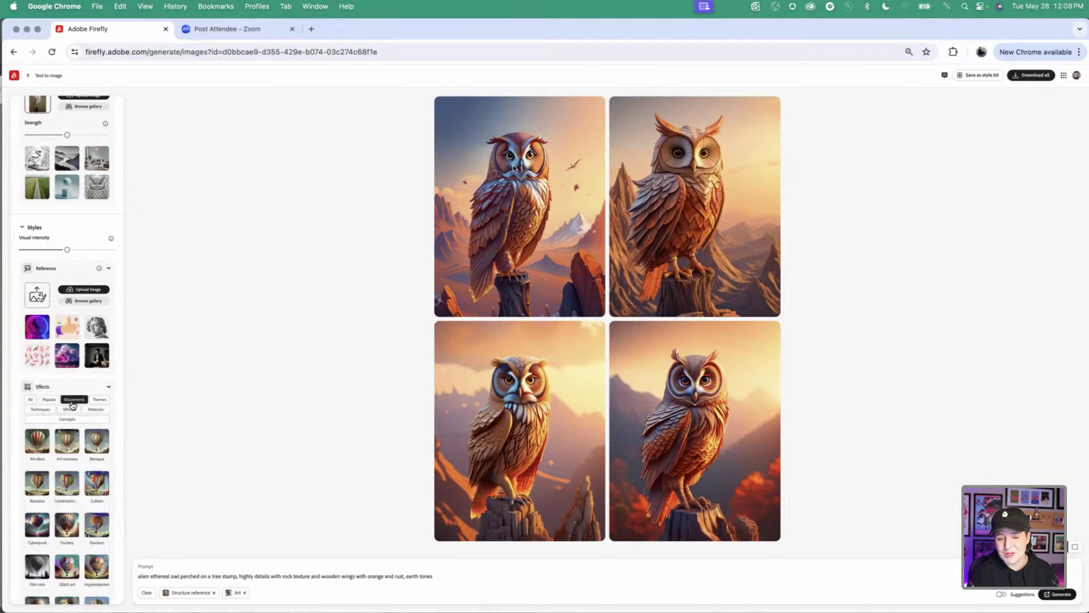
pyautogui.click(99, 400)
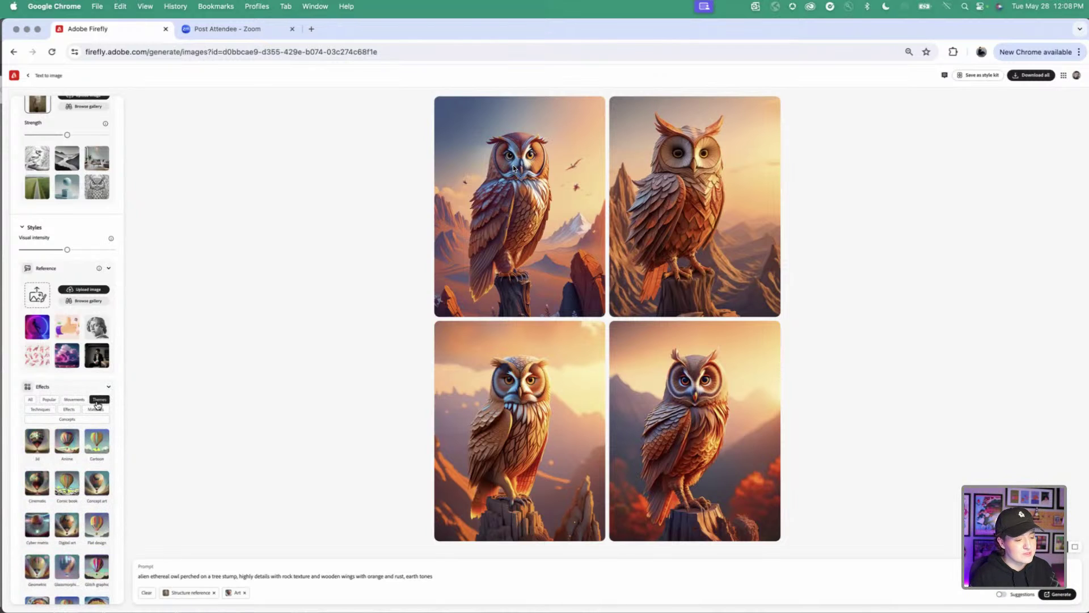
pyautogui.click(95, 409)
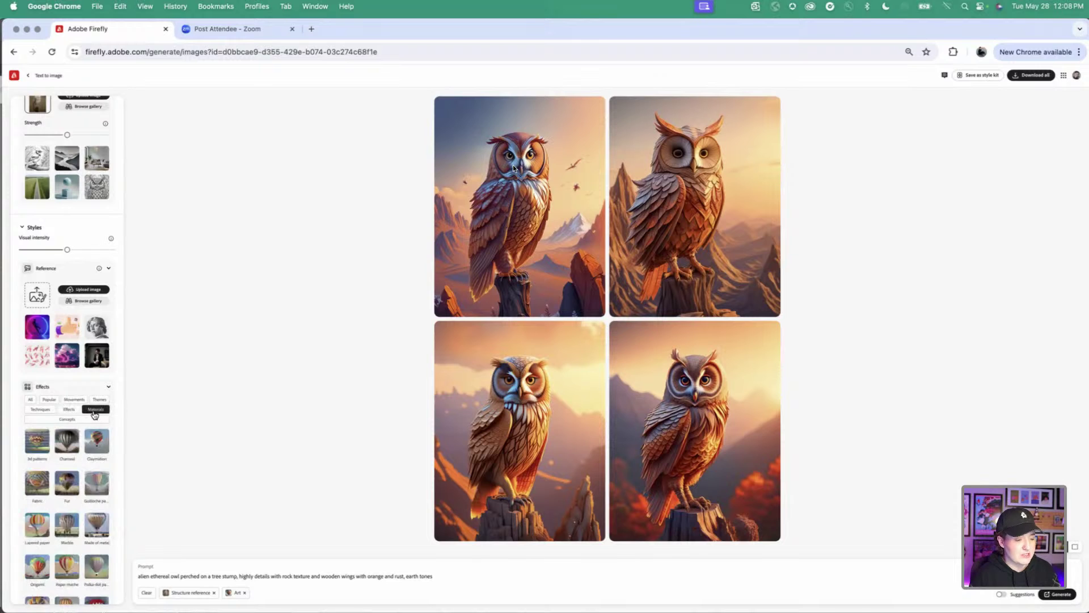
pyautogui.click(39, 409)
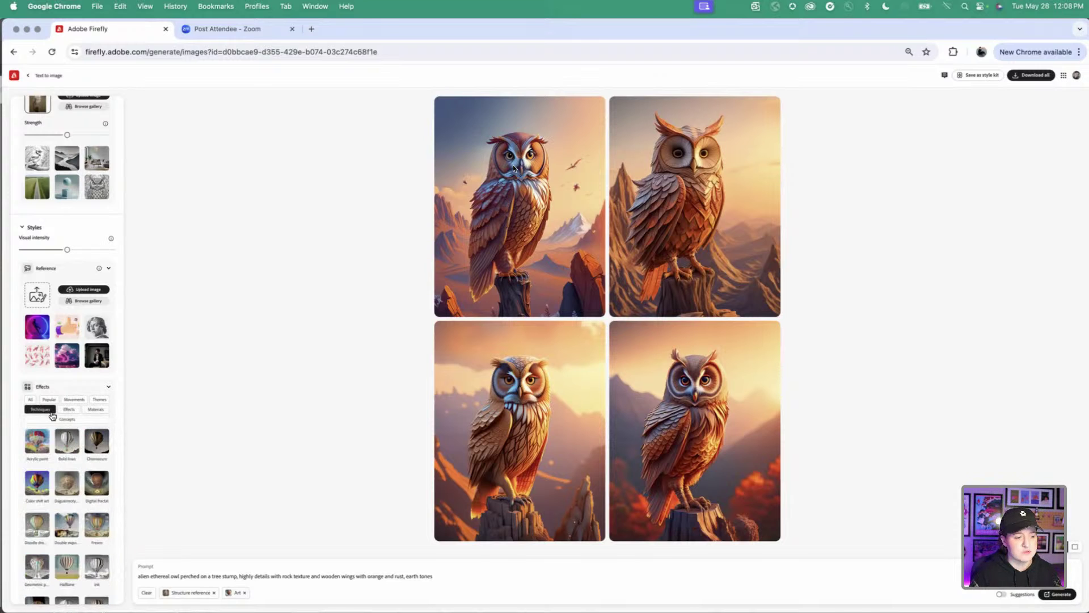
pyautogui.click(50, 400)
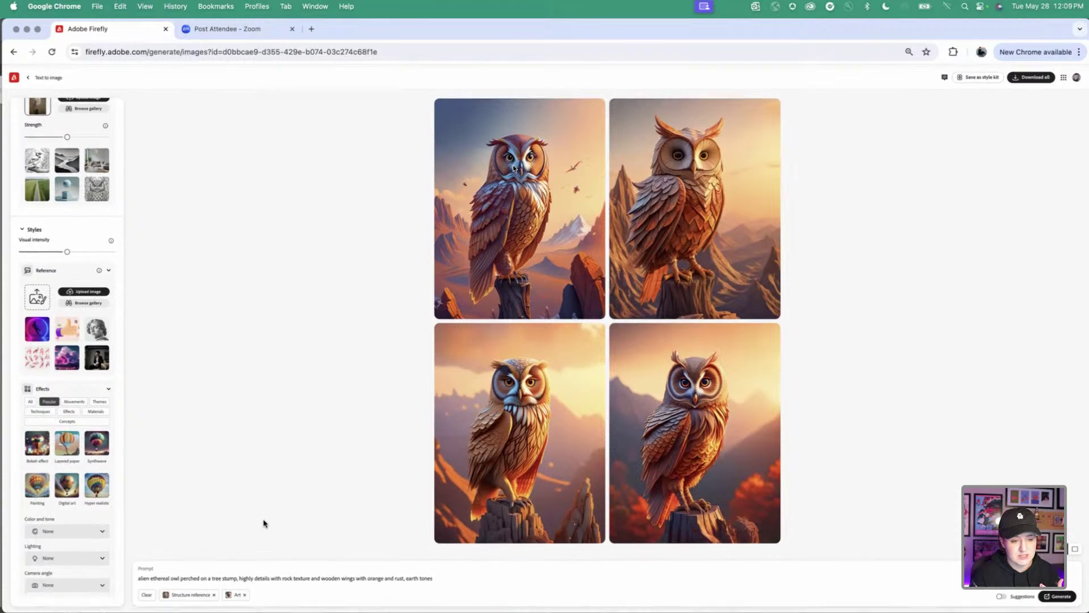
# Remove the structure reference image and copy from Notes the prompt "microscopic view of outer space surface, highly details with tons of texture, orange, earth tones"
pyautogui.scroll(5, 153, 219)
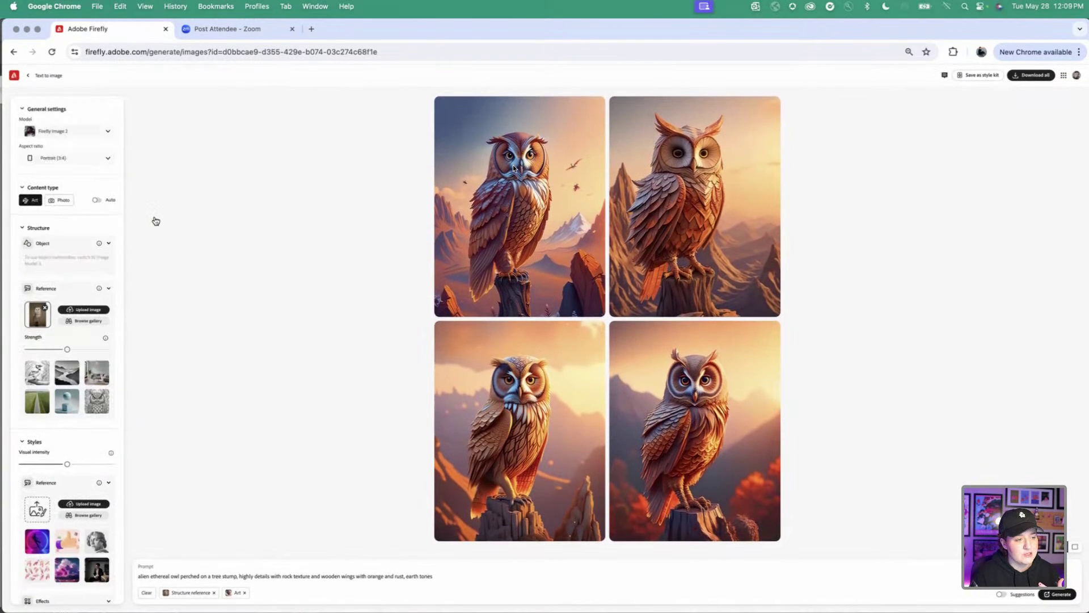
pyautogui.click(45, 307)
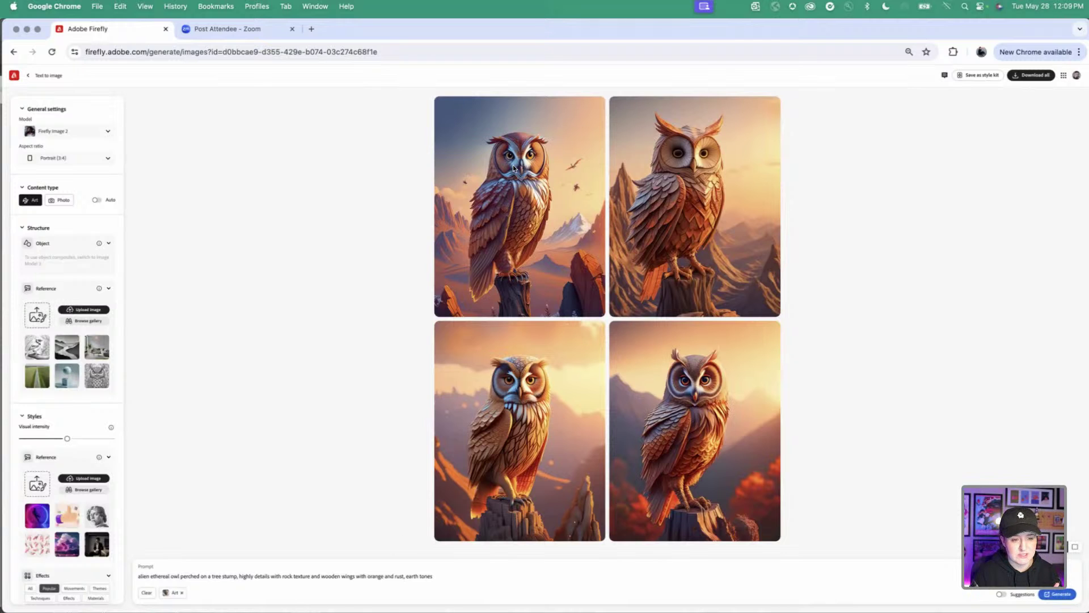
pyautogui.press('super+Tab')
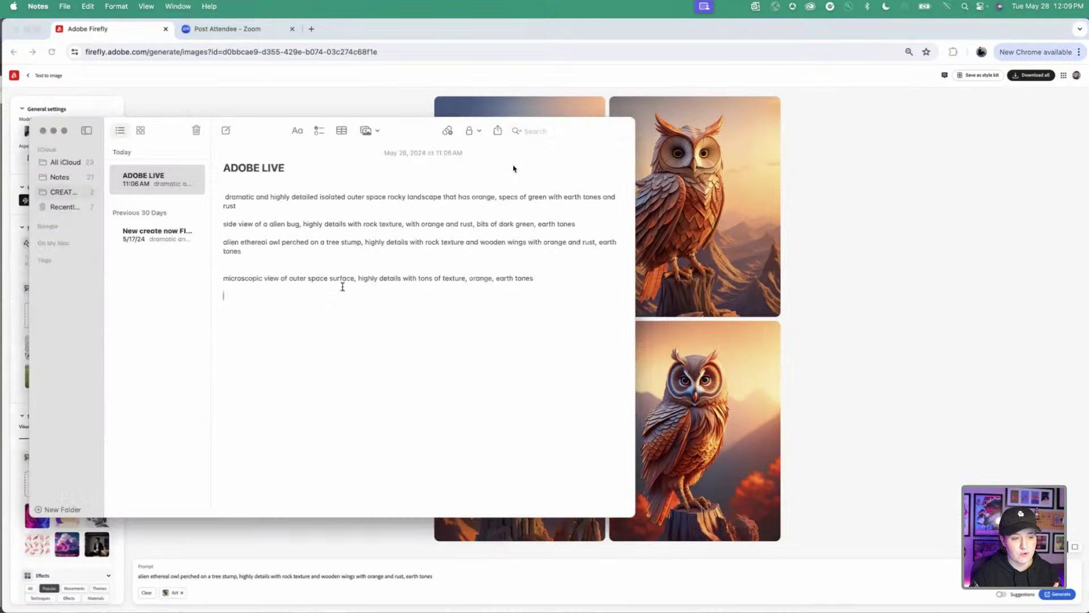
pyautogui.tripleClick(288, 274)
pyautogui.press('super+c')
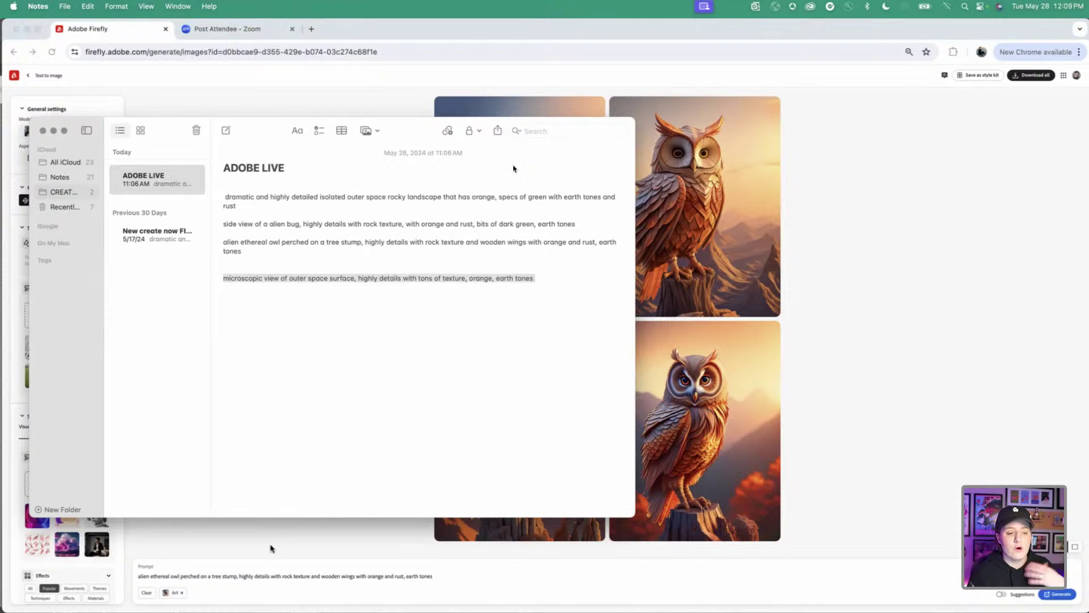
pyautogui.press('super+Tab')
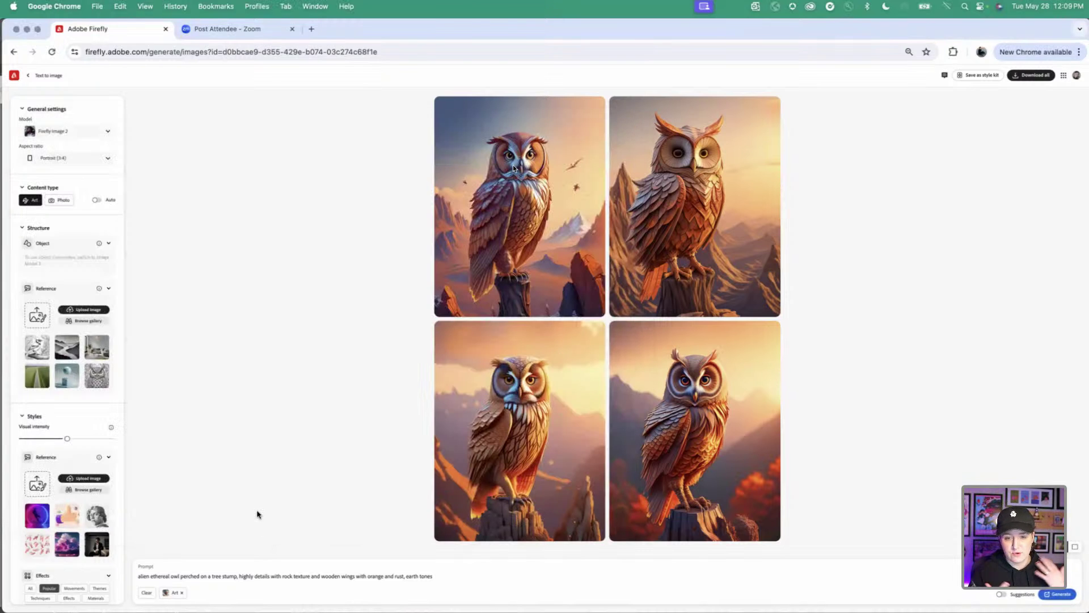
# Set the aspect ratio to Landscape (4:3) and generate images from the copied outer space surface prompt in place of the owl prompt
pyautogui.click(61, 161)
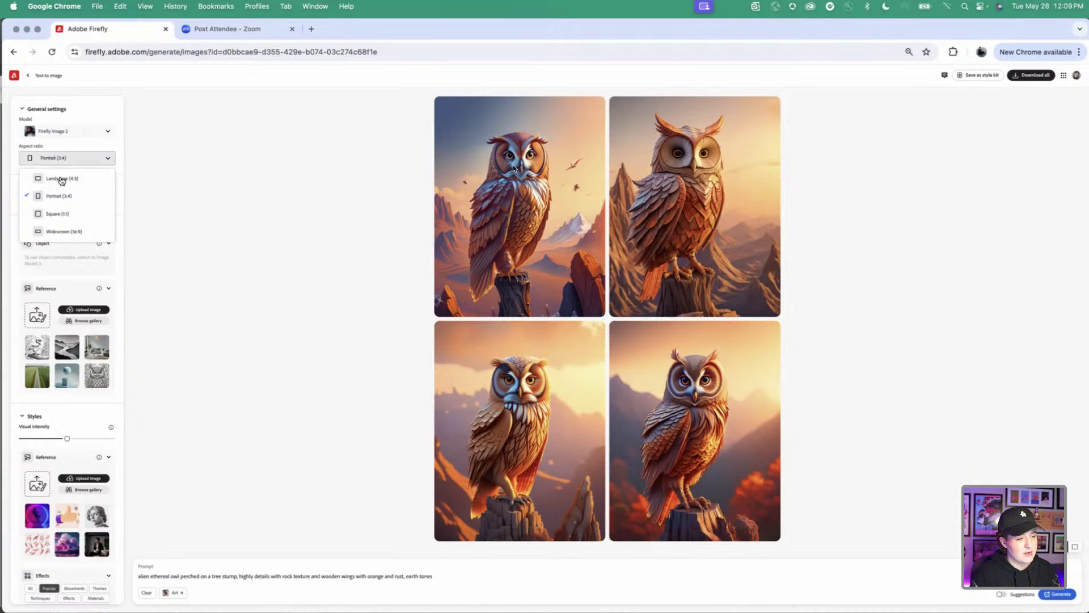
pyautogui.click(85, 179)
pyautogui.click(440, 576)
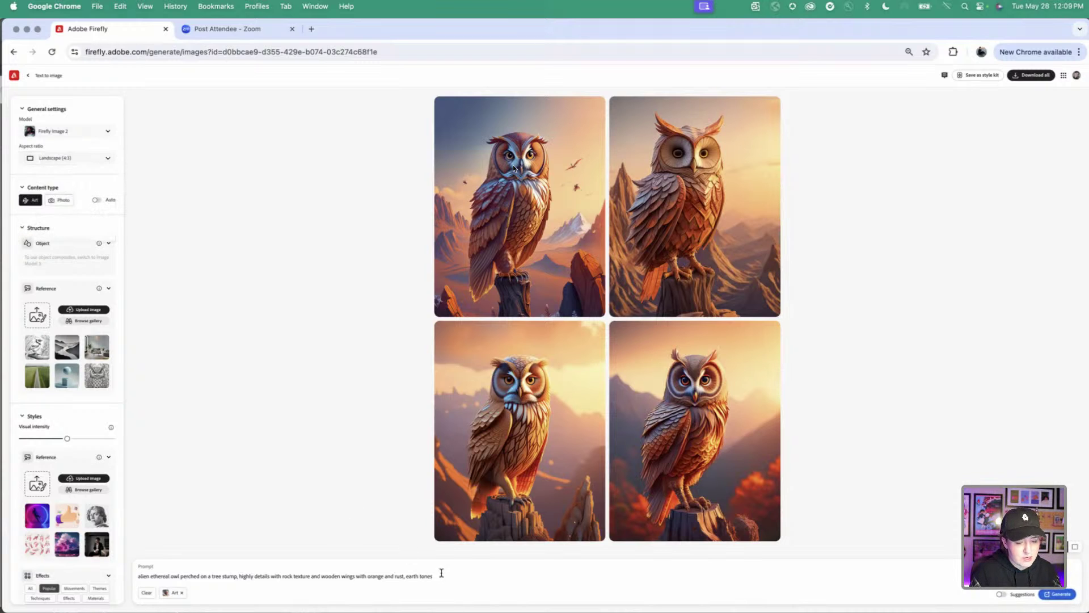
pyautogui.press('super+a')
pyautogui.press('super+v')
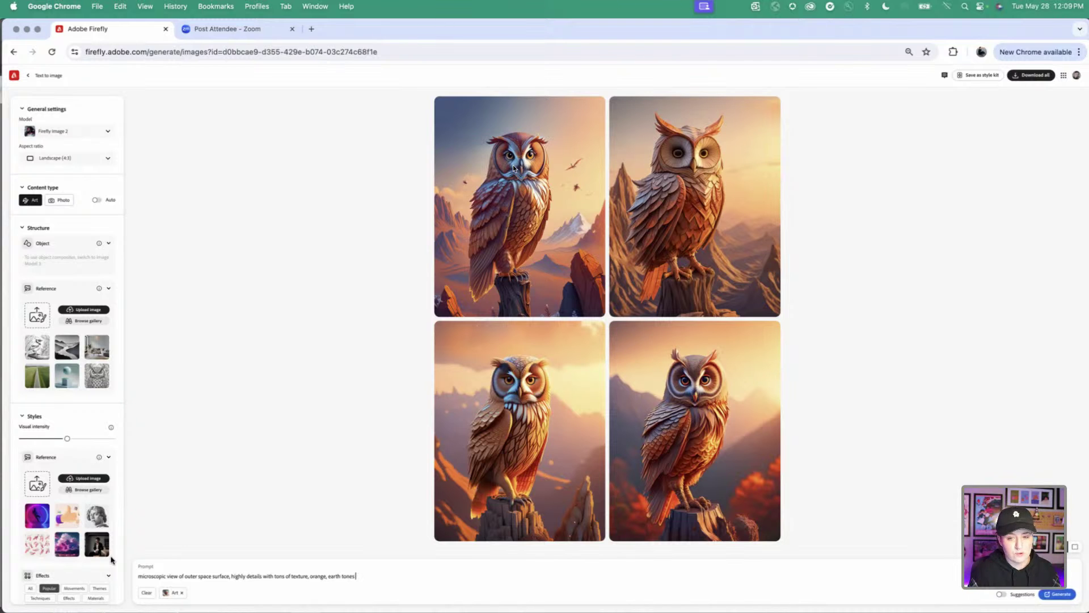
pyautogui.click(1063, 595)
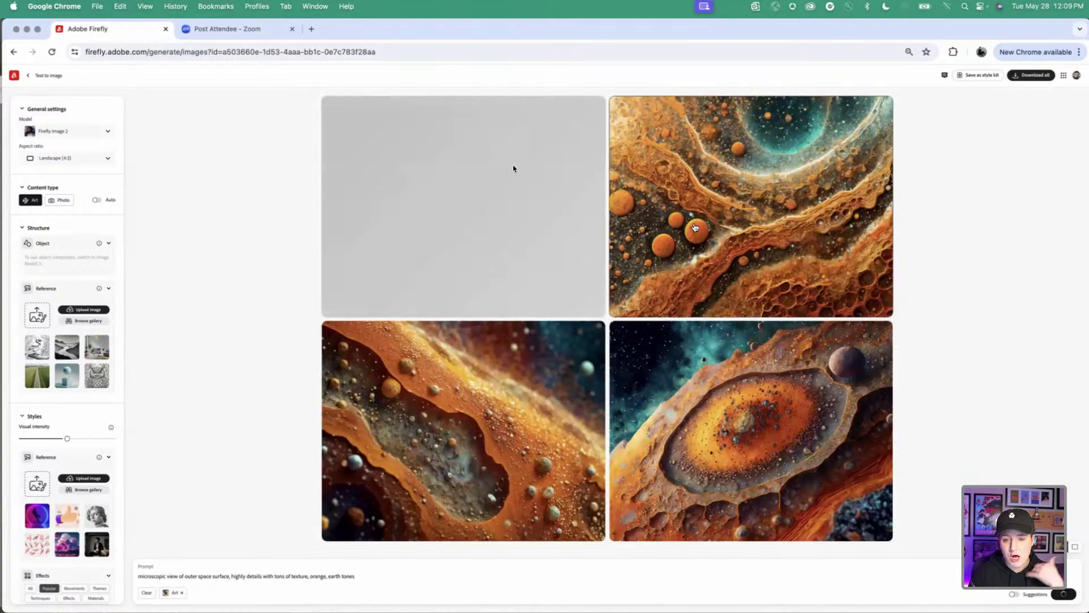
# View each of the four generated outer space surface images enlarged and return to the results grid
pyautogui.moveTo(627, 222)
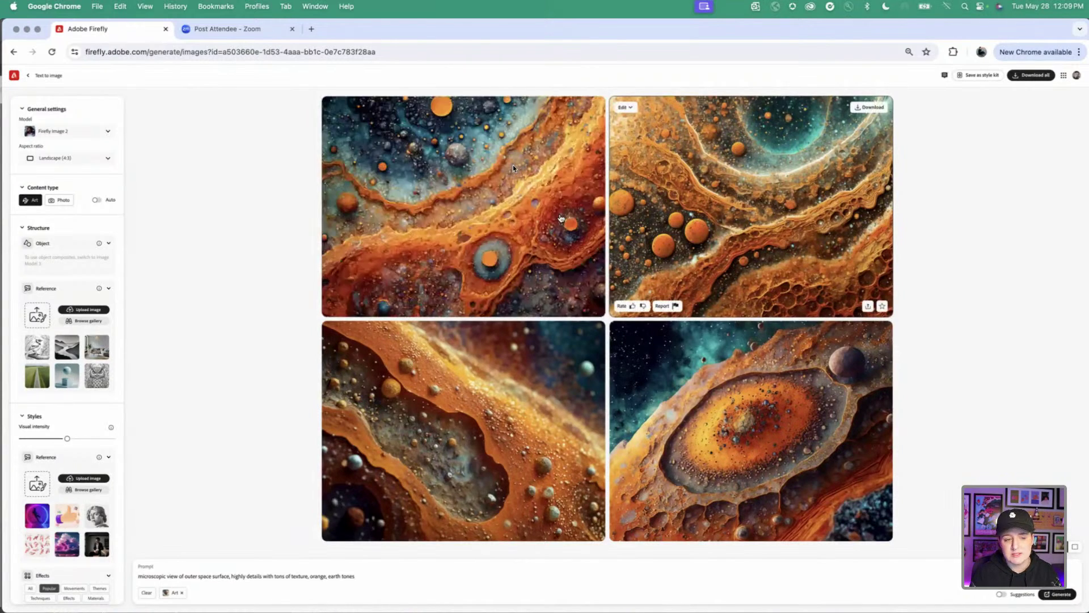
pyautogui.click(565, 220)
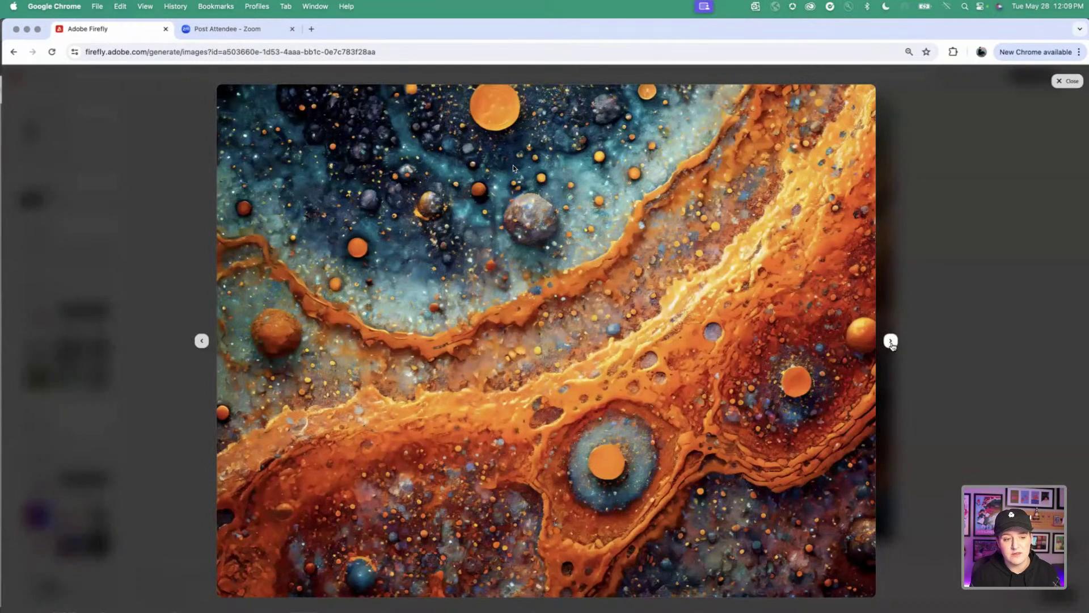
pyautogui.click(891, 341)
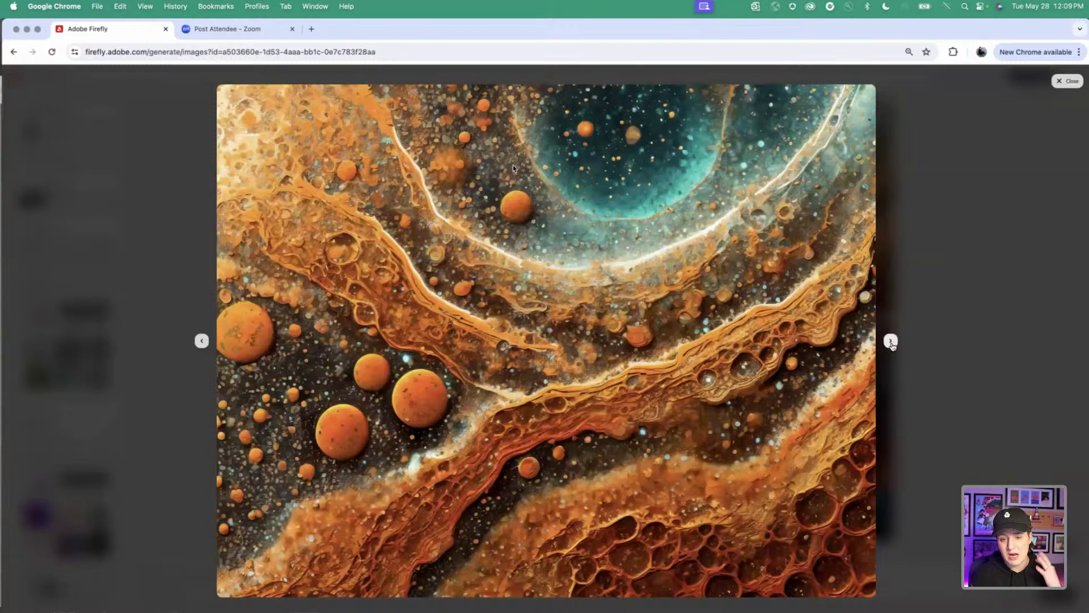
pyautogui.click(891, 341)
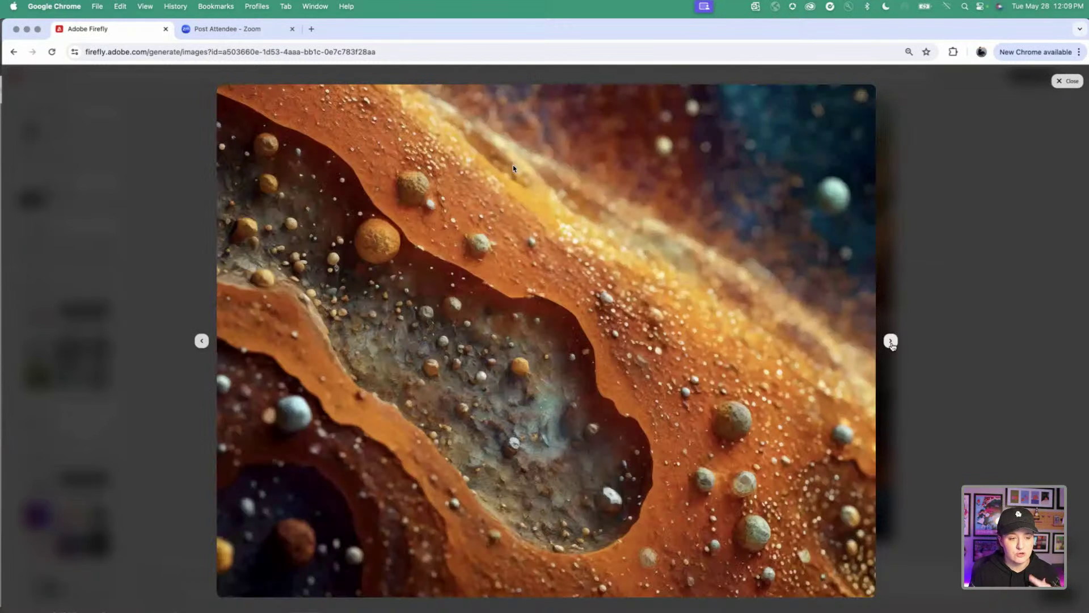
pyautogui.click(890, 341)
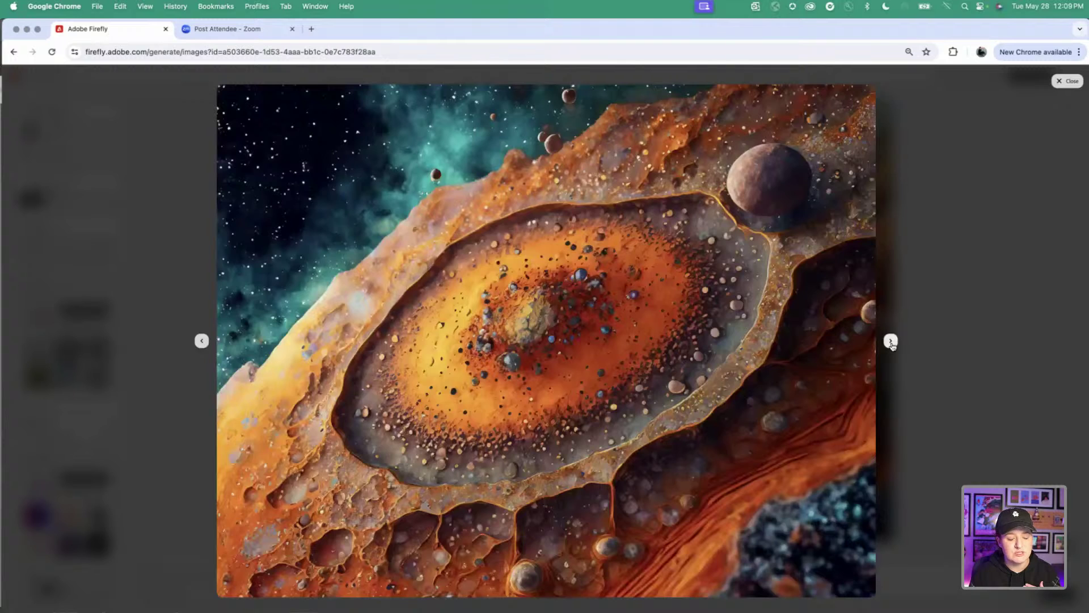
pyautogui.click(979, 328)
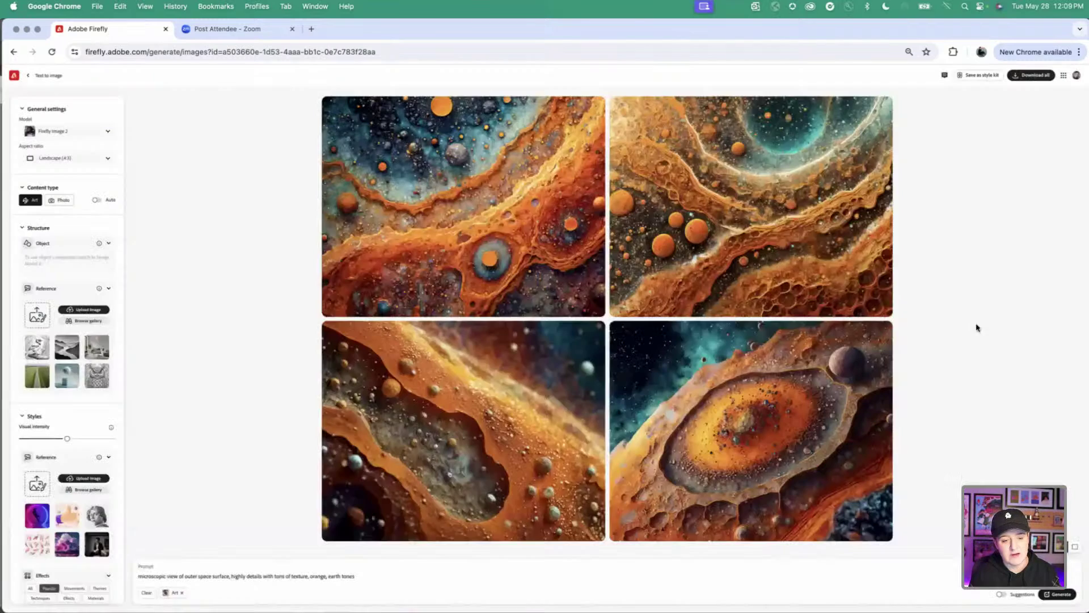
# View the generated outer space surface images enlarged one after another and return to the results grid
pyautogui.click(843, 379)
pyautogui.click(201, 342)
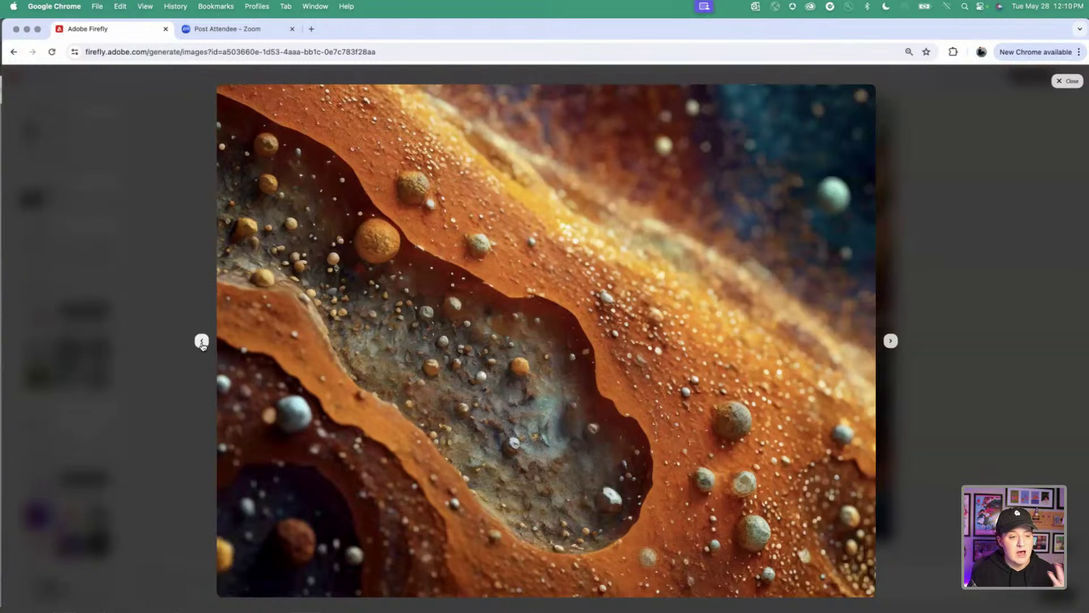
pyautogui.click(202, 342)
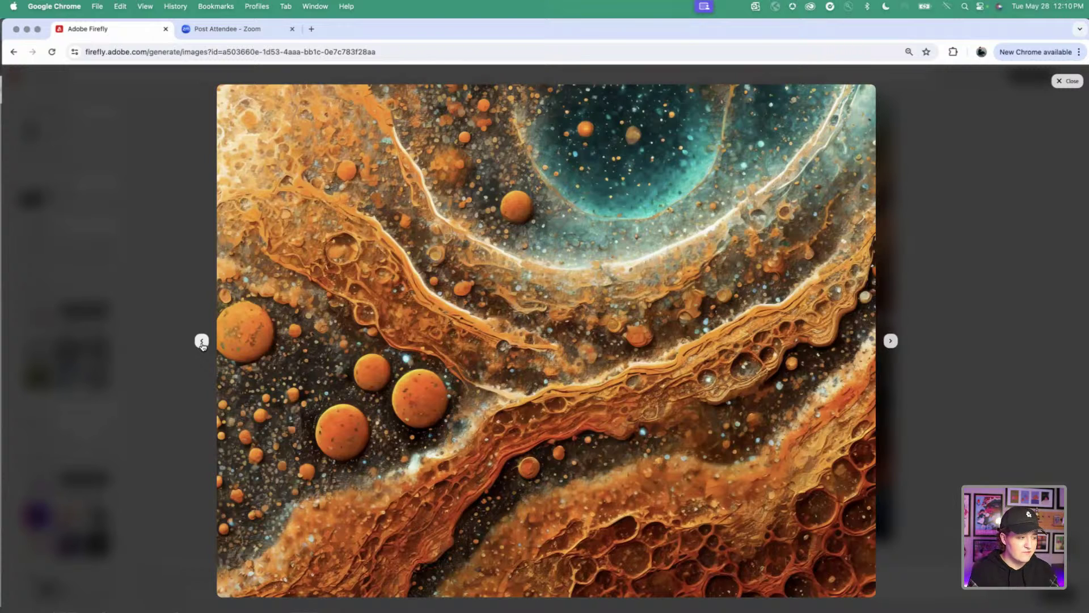
pyautogui.click(201, 341)
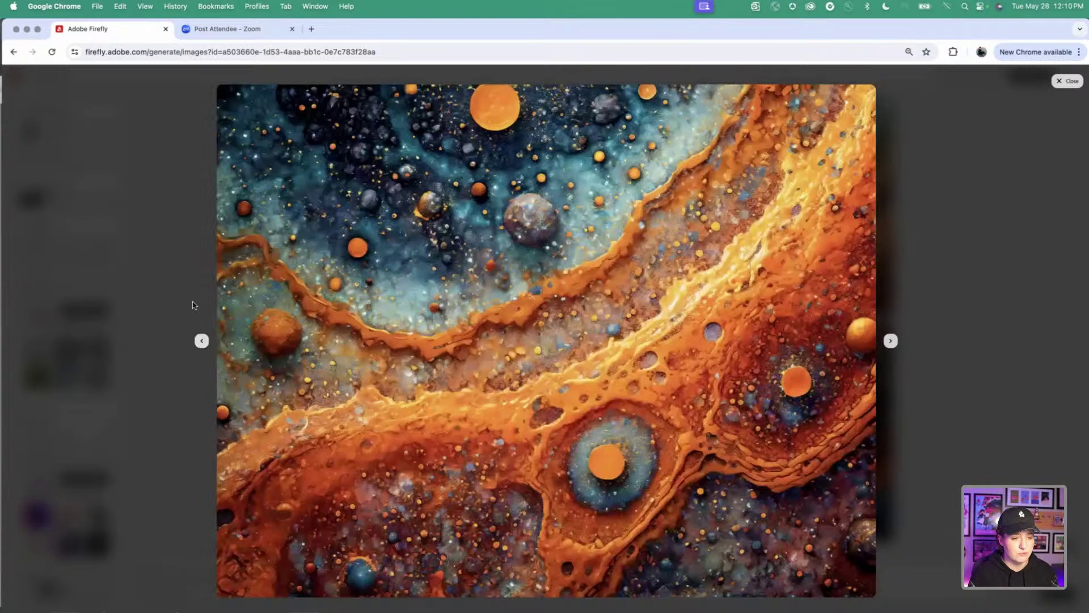
pyautogui.click(191, 305)
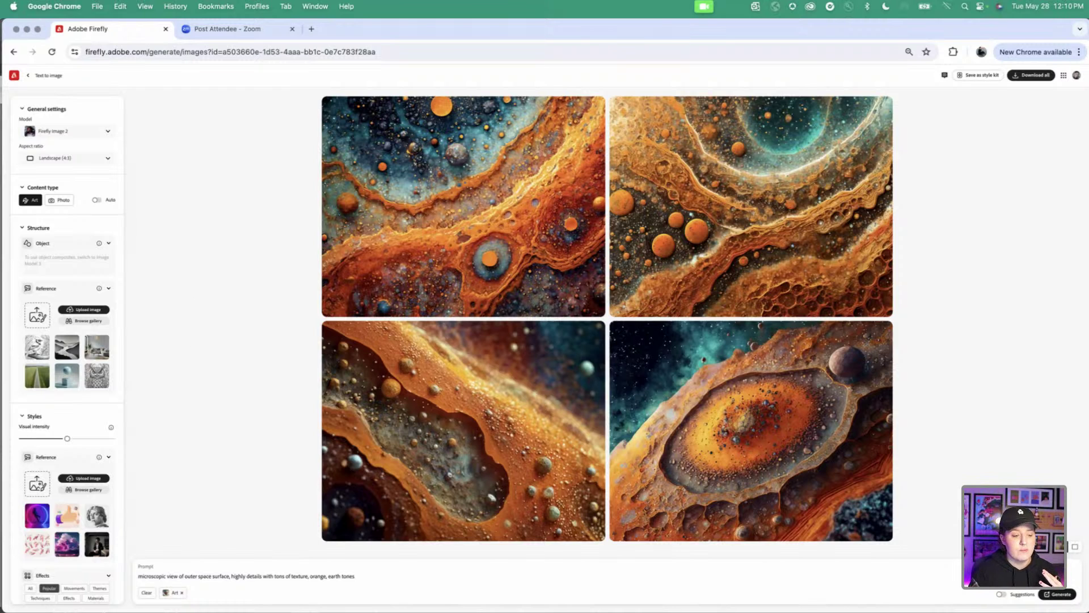
# Switch to Adobe Illustrator and examine the landscape, flower and creature images on the VECTORA artboard up close
pyautogui.press('super+Tab')
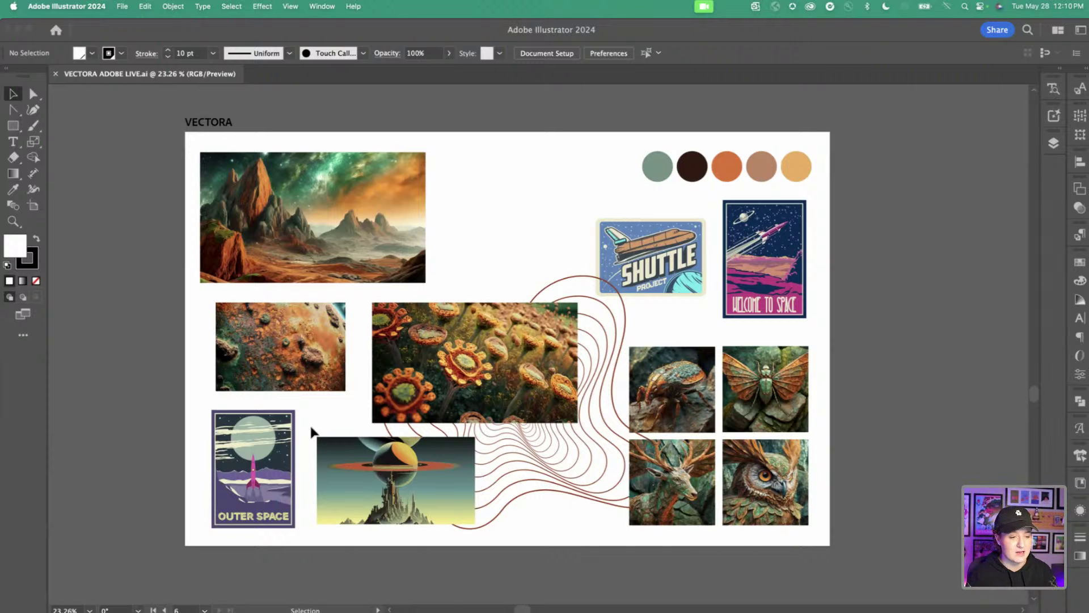
pyautogui.scroll(5, 248, 230)
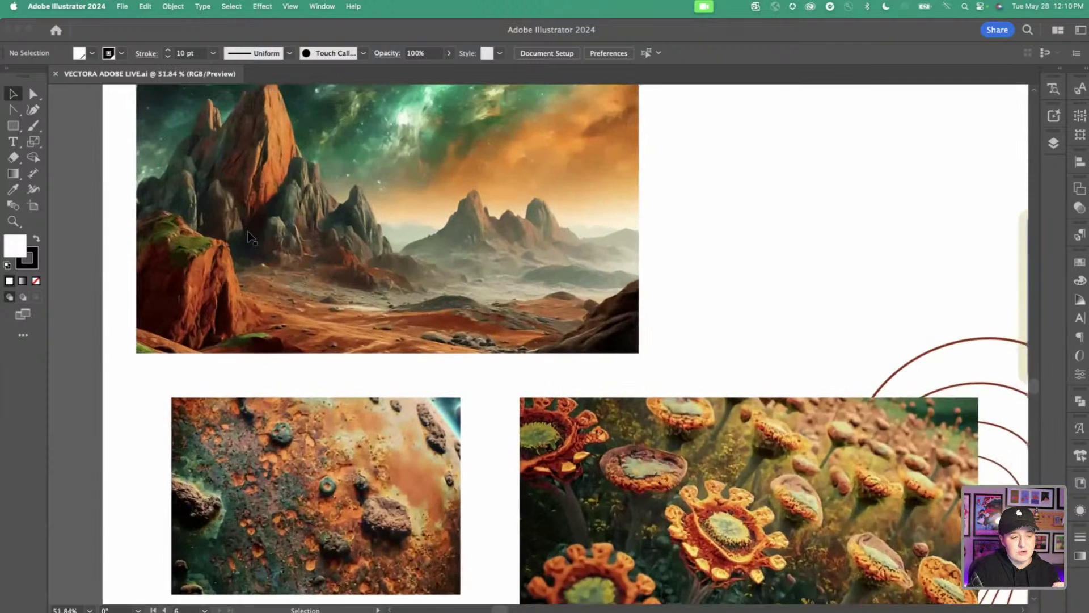
pyautogui.scroll(2, 248, 230)
pyautogui.scroll(-5, 189, 300)
pyautogui.hscroll(2, 189, 300)
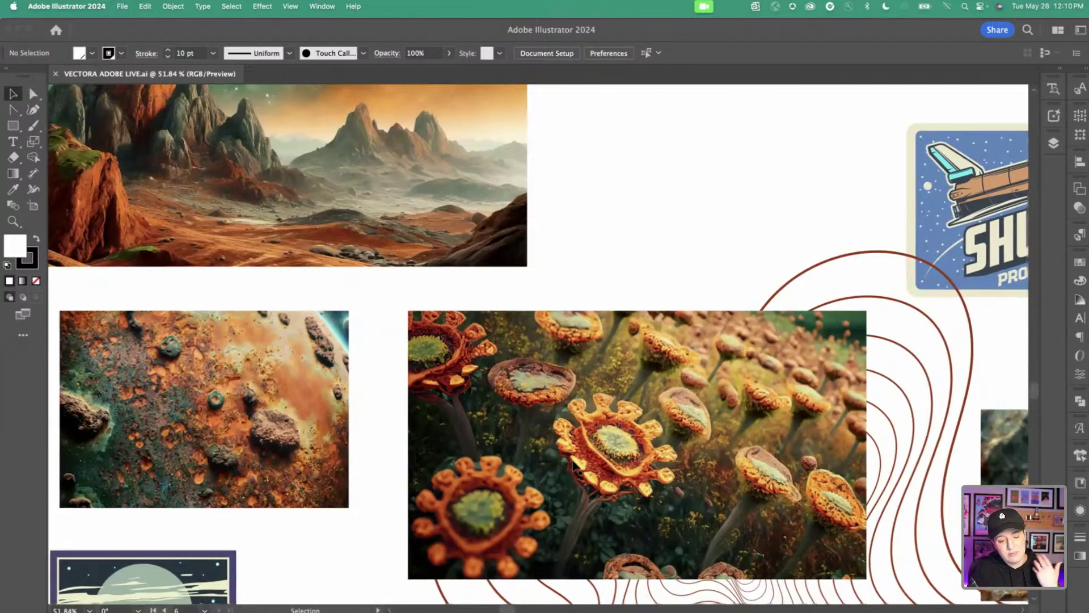
pyautogui.scroll(-5, 573, 461)
pyautogui.hscroll(15, 573, 460)
pyautogui.scroll(-3, 573, 461)
pyautogui.hscroll(2, 573, 461)
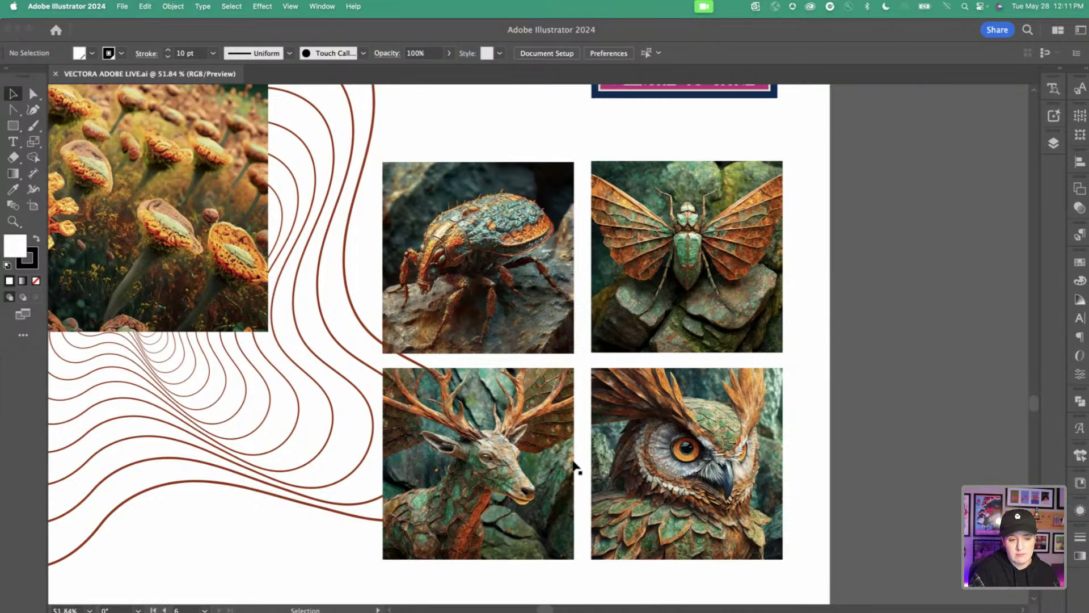
pyautogui.press('super+0')
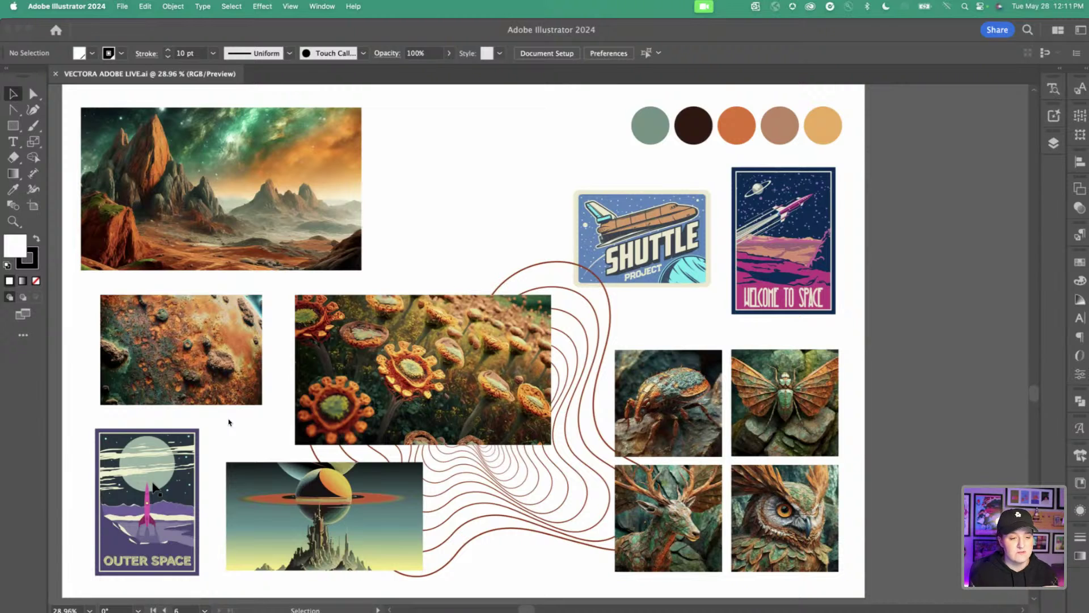
# Select the two posters and the shuttle badge on the RECOLOR/ RETYPE artboard and move the contextual task bar above the artboard
pyautogui.hscroll(5, 214, 443)
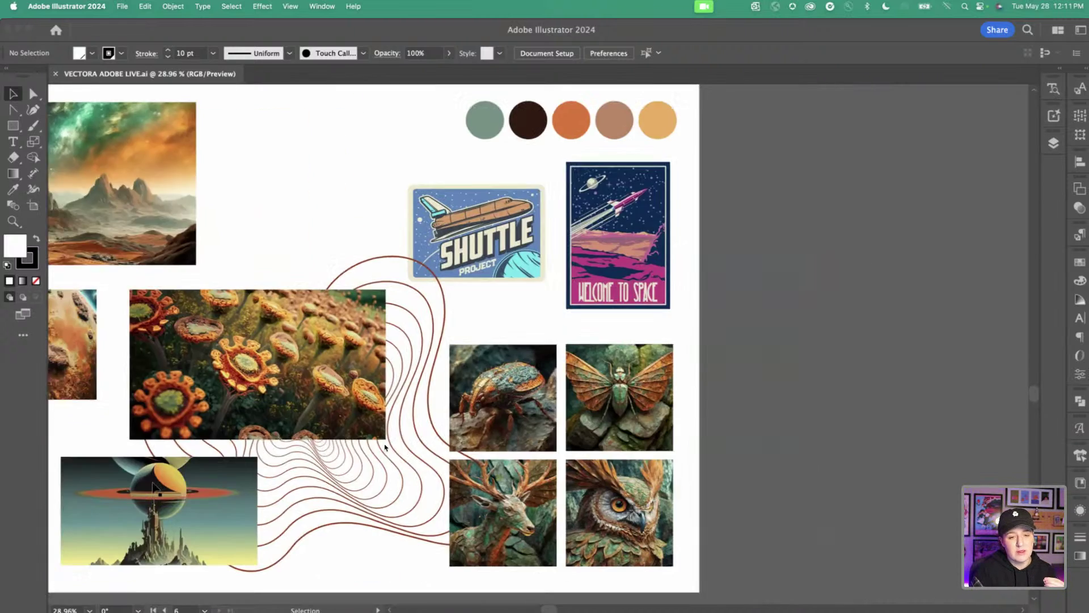
pyautogui.hscroll(5, 153, 488)
pyautogui.scroll(5, 153, 488)
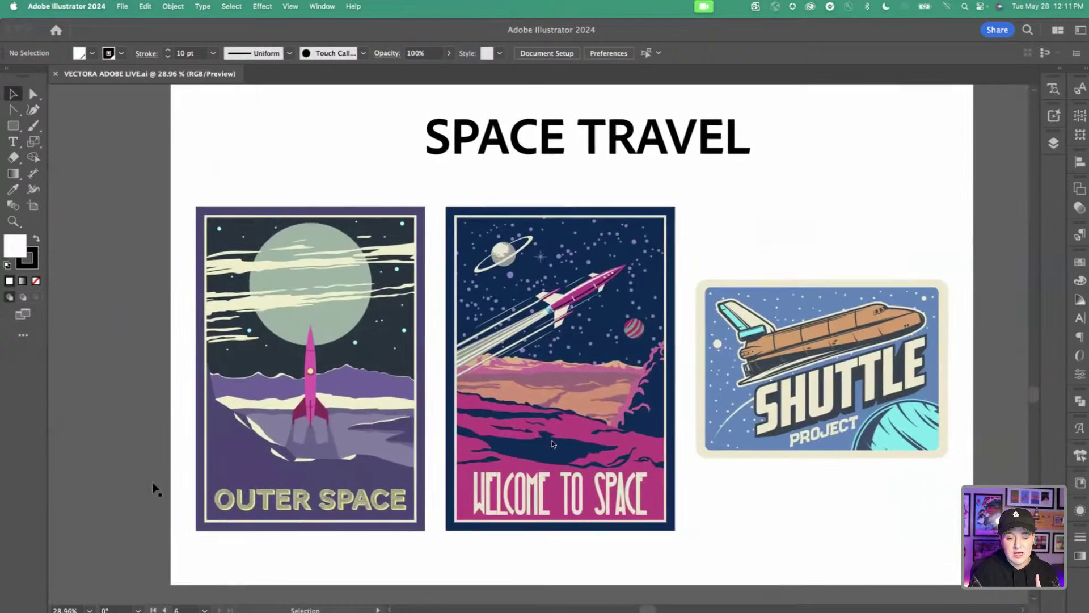
pyautogui.scroll(-2, 153, 488)
pyautogui.hscroll(1, 153, 488)
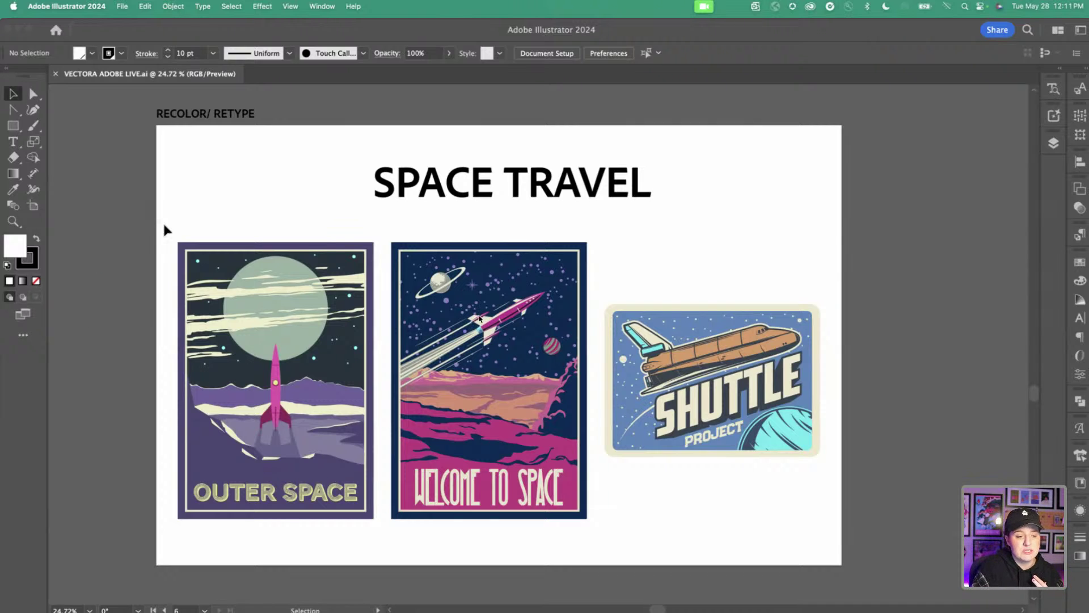
pyautogui.moveTo(162, 220); pyautogui.dragTo(840, 525)
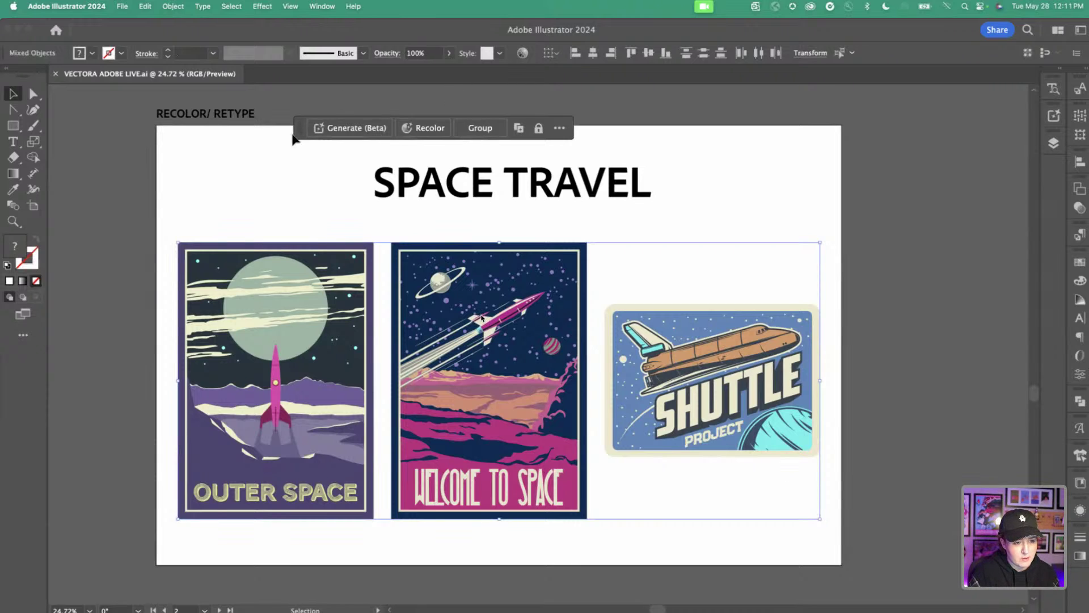
pyautogui.moveTo(294, 139); pyautogui.dragTo(358, 111)
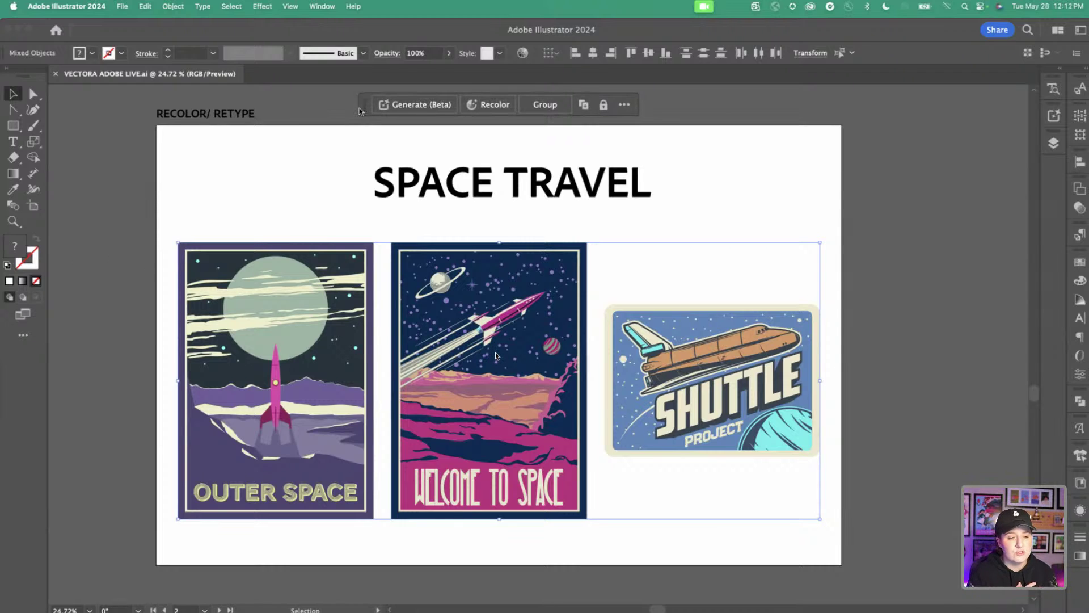
pyautogui.click(634, 106)
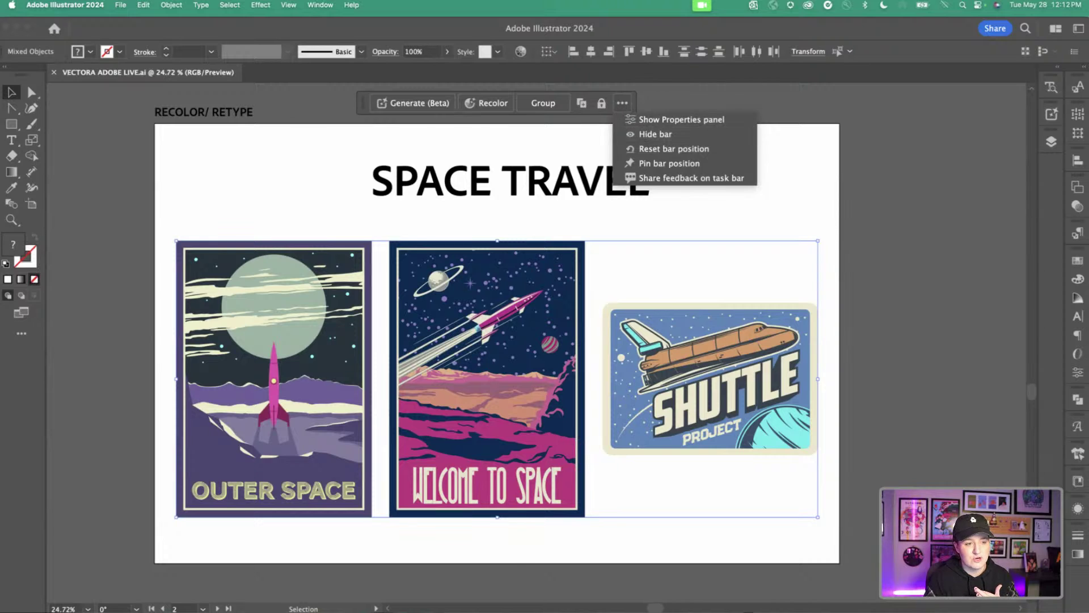
pyautogui.click(320, 5)
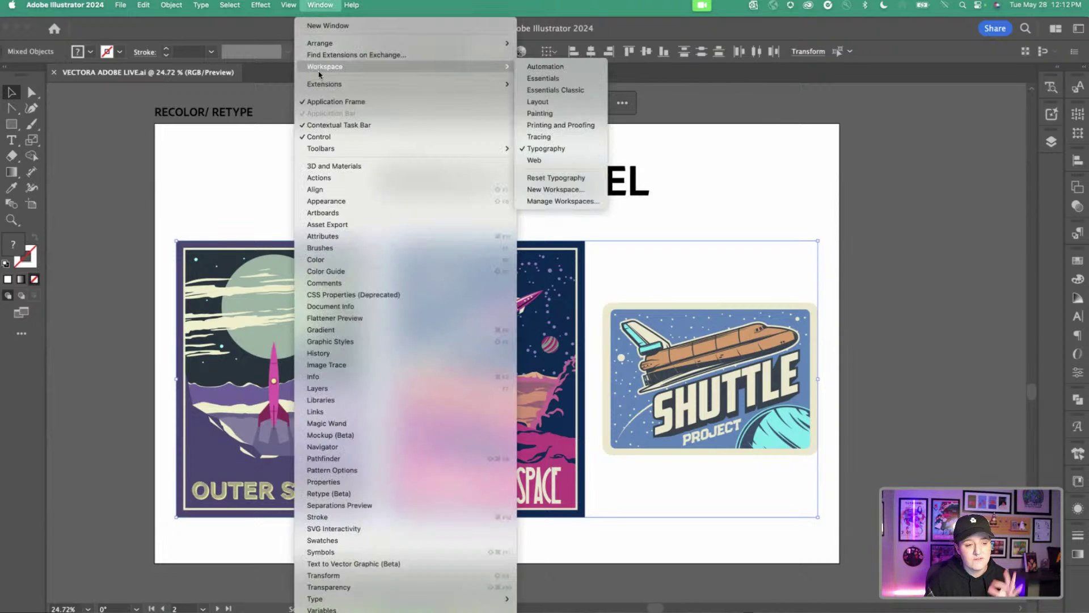
pyautogui.click(616, 104)
# Open Generative Recolor for the selected artworks and enter the prompt "muted colors with orange and rust"
pyautogui.click(486, 102)
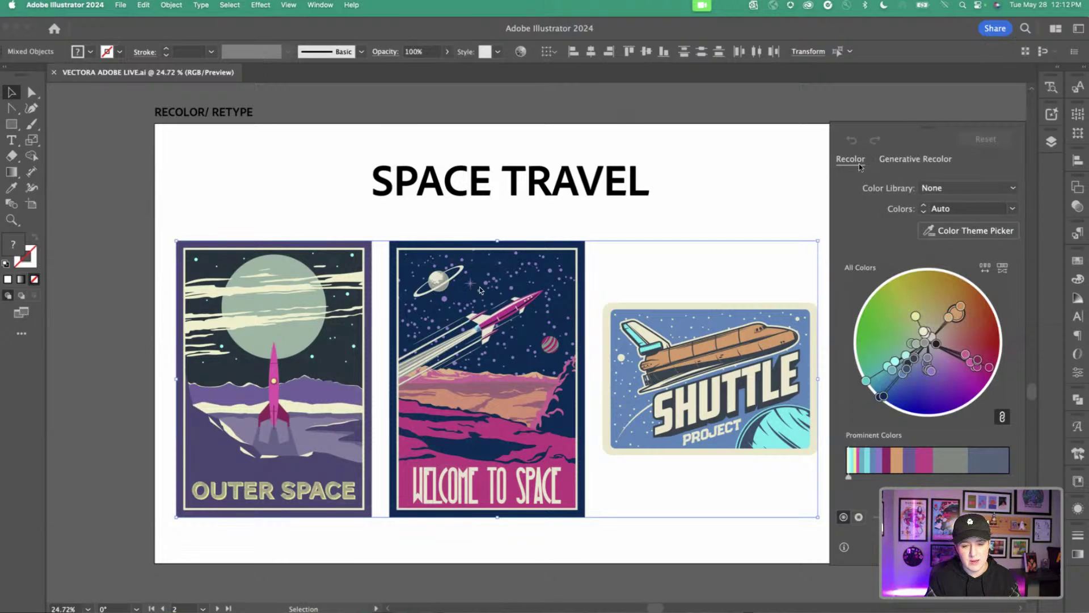
pyautogui.click(918, 164)
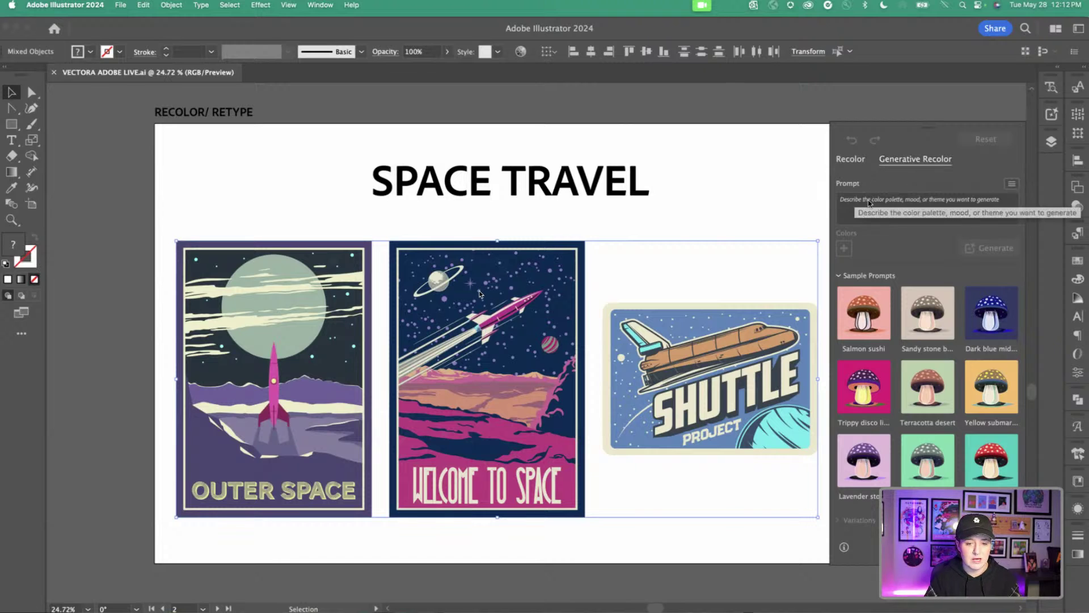
pyautogui.hscroll(2, 681, 302)
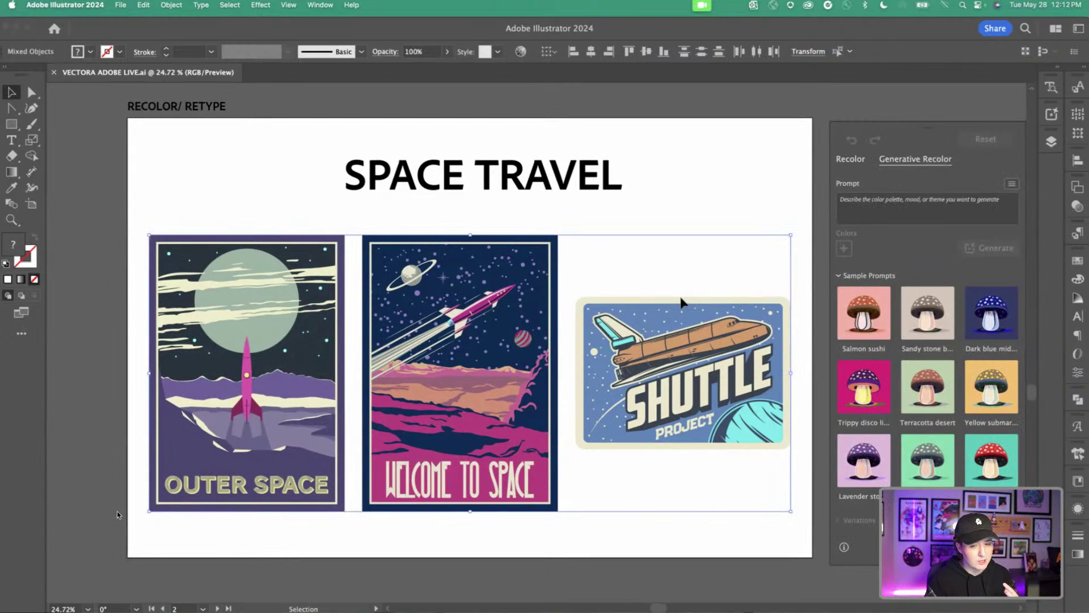
pyautogui.click(854, 215)
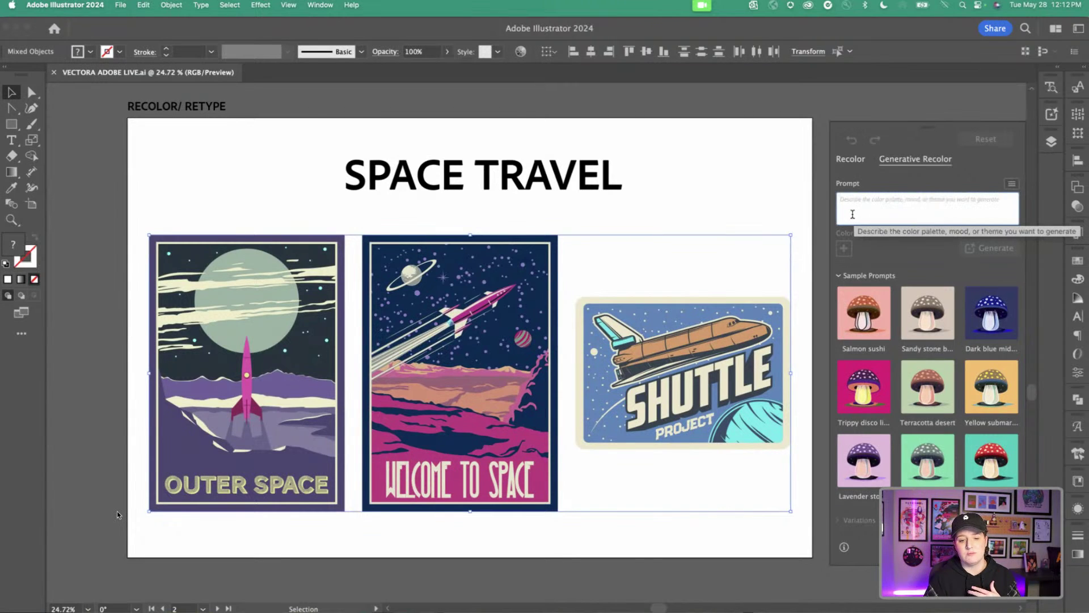
pyautogui.write('muted col')
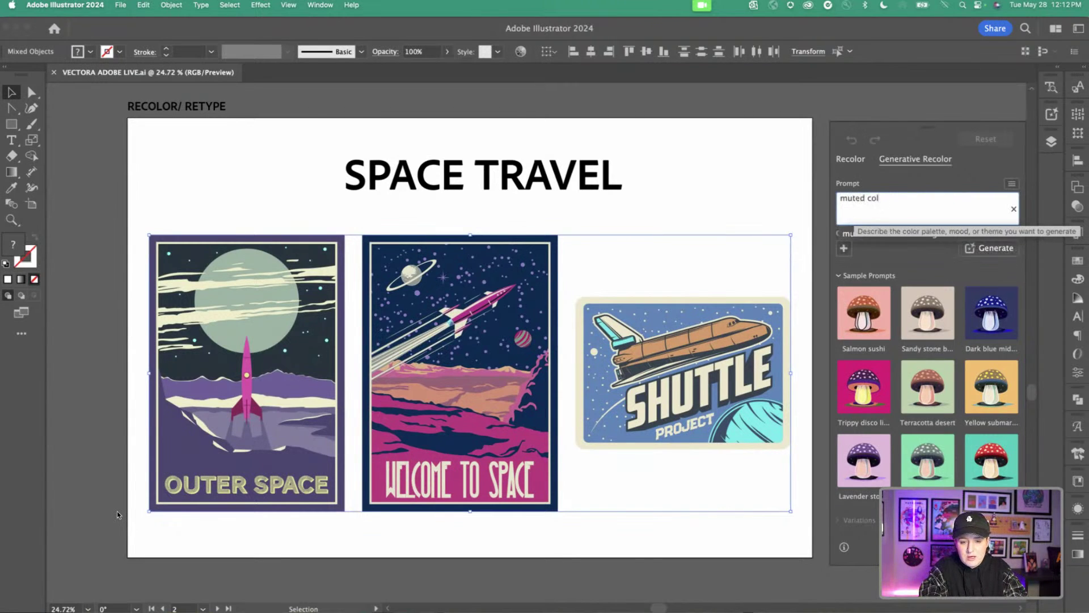
pyautogui.write('ors with')
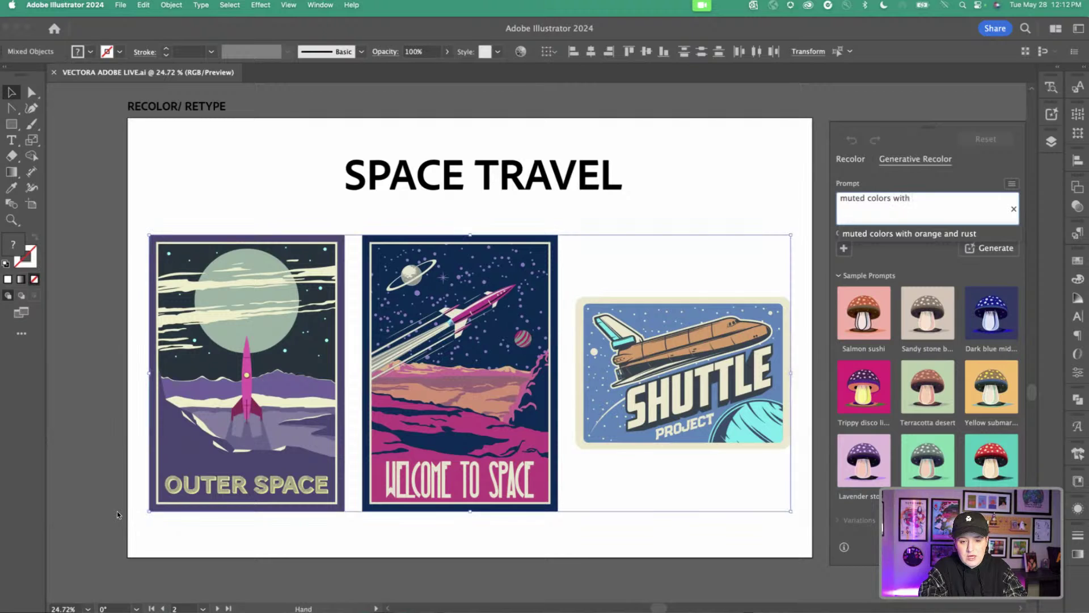
pyautogui.write(' orange and rust')
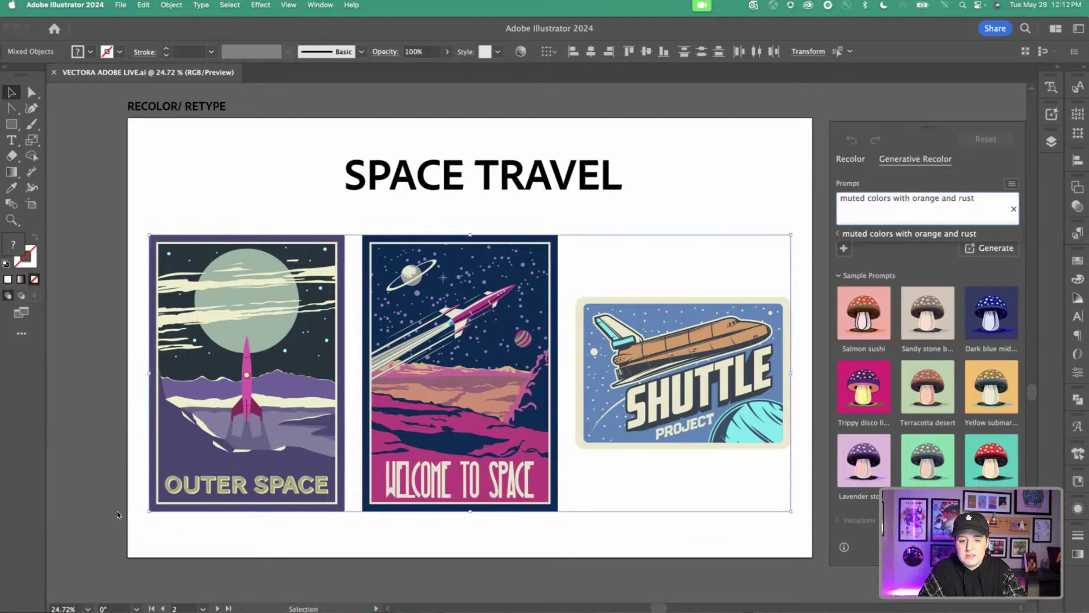
pyautogui.click(884, 266)
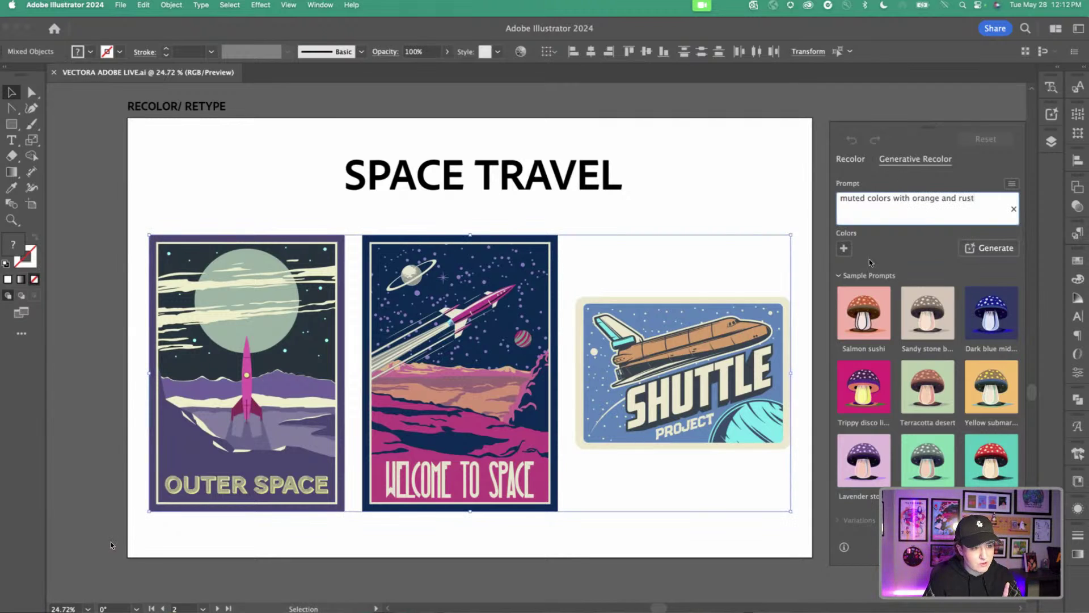
# Add the dark brown, tan and orange swatches as guide colors for the recolor prompt
pyautogui.click(845, 248)
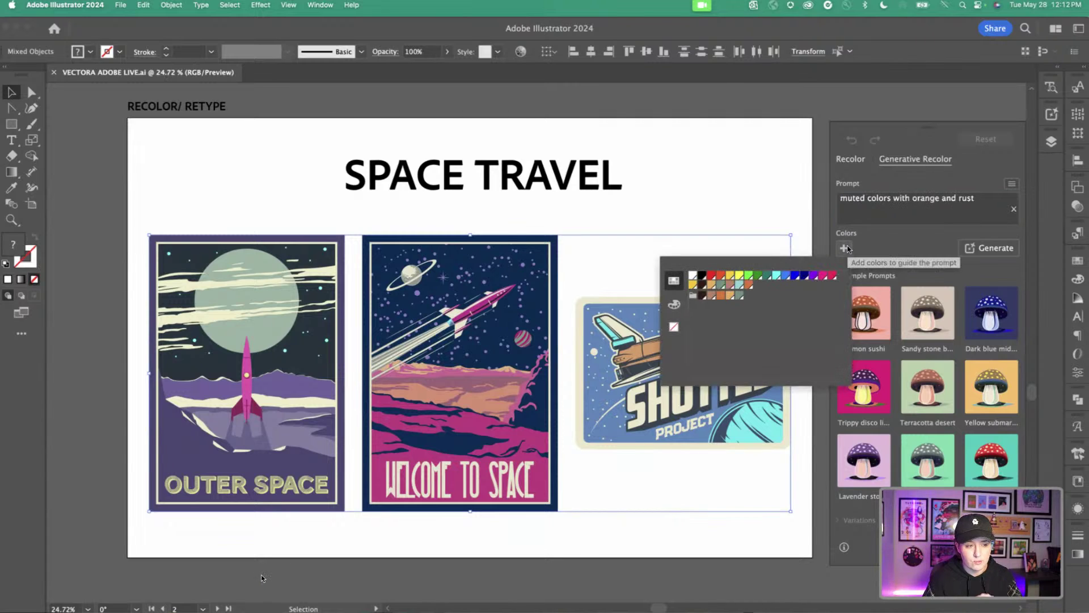
pyautogui.click(703, 295)
pyautogui.click(865, 248)
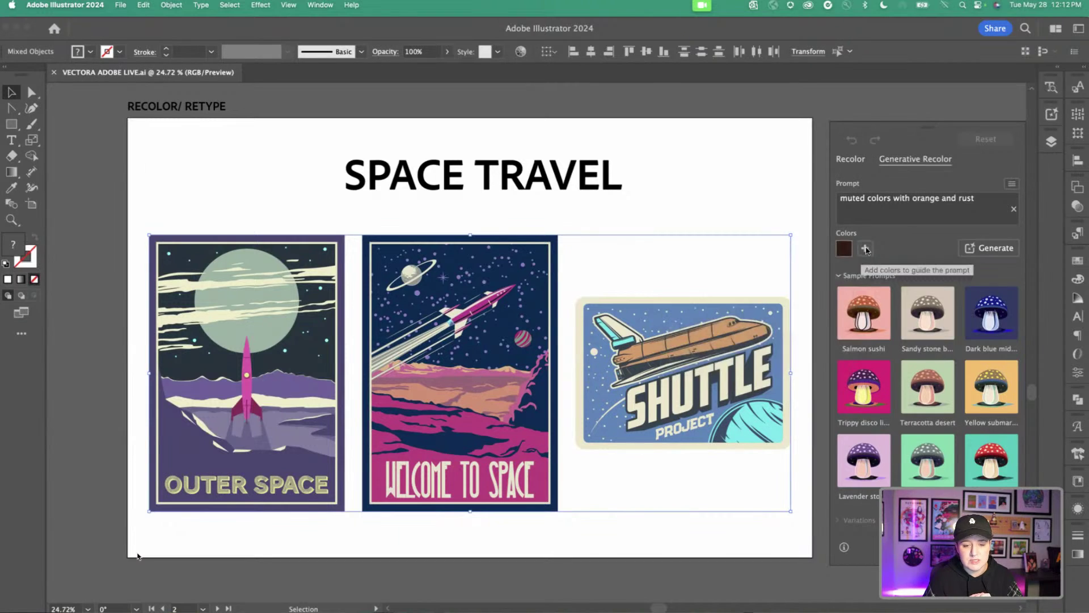
pyautogui.click(865, 248)
pyautogui.click(764, 286)
pyautogui.click(886, 249)
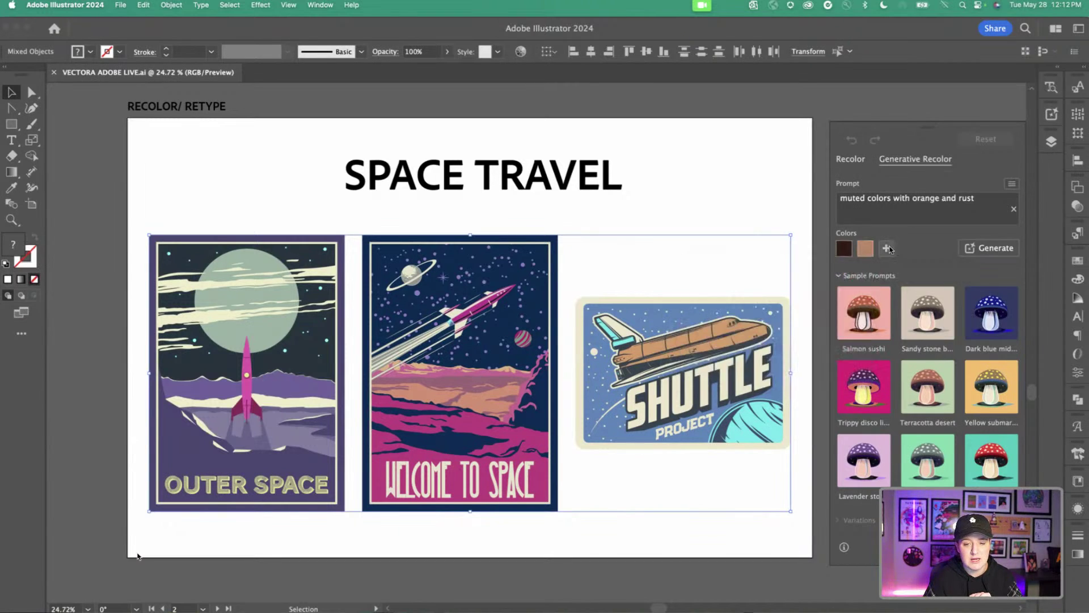
pyautogui.click(886, 249)
pyautogui.click(764, 295)
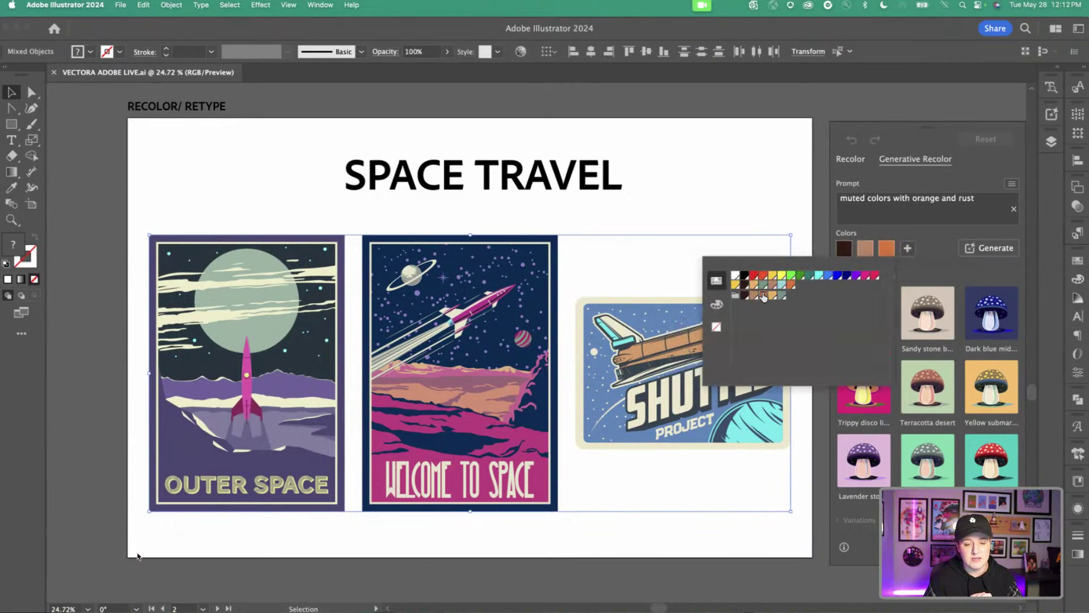
# Add the yellow-orange #F4AC5B and muted green swatches to the recolor prompt's guide colors
pyautogui.click(915, 248)
pyautogui.click(915, 247)
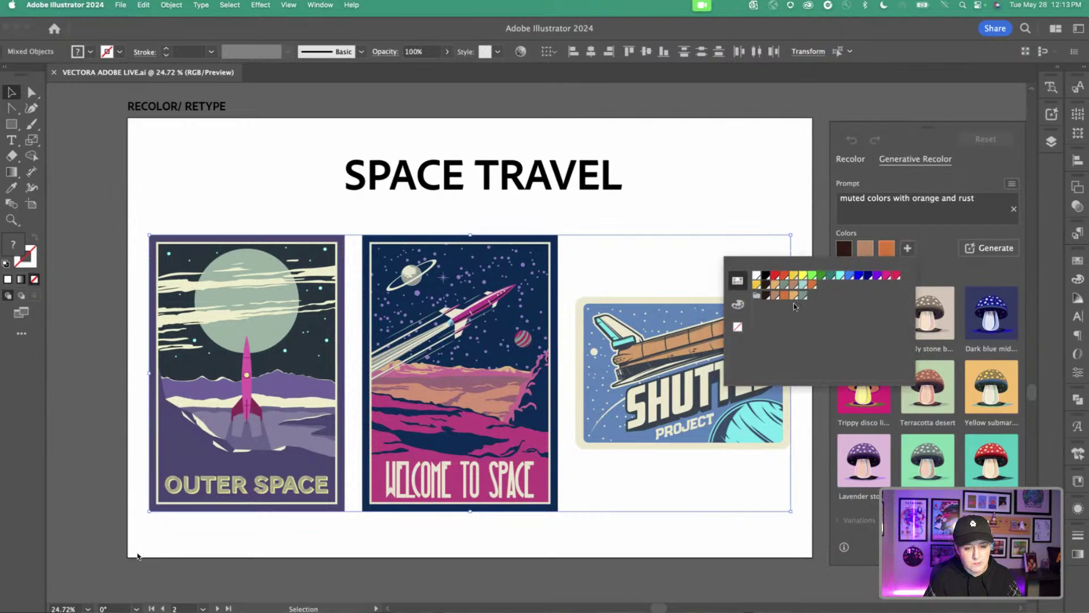
pyautogui.click(795, 296)
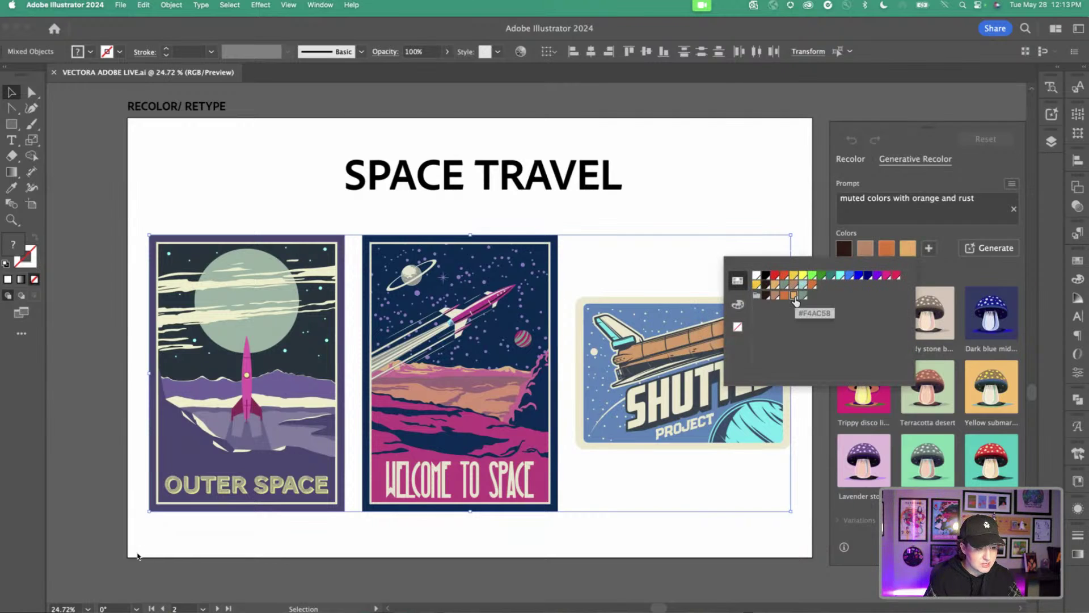
pyautogui.click(928, 250)
pyautogui.click(928, 249)
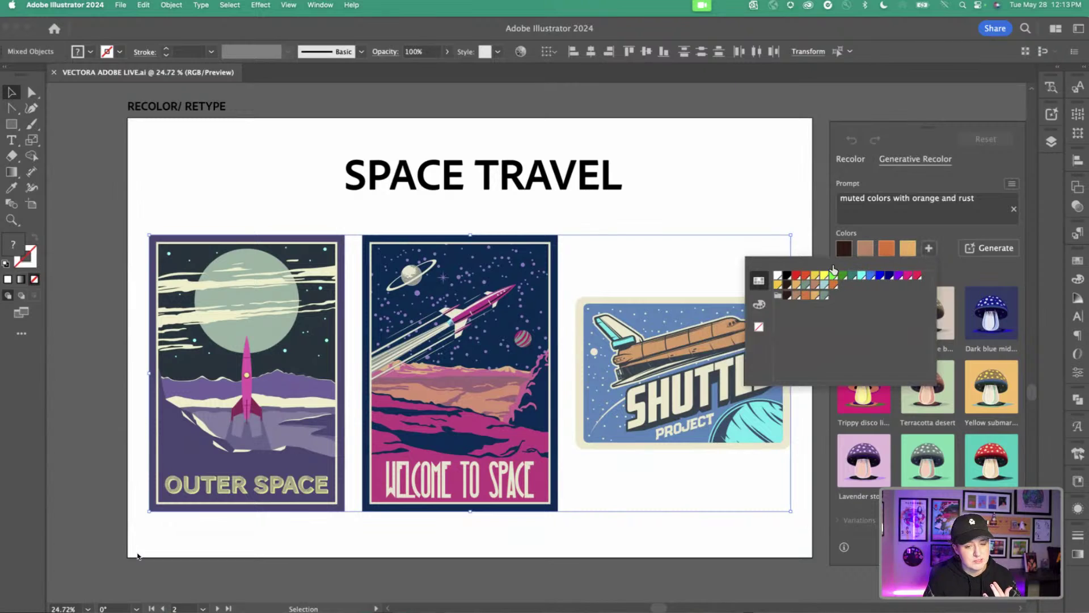
pyautogui.click(824, 295)
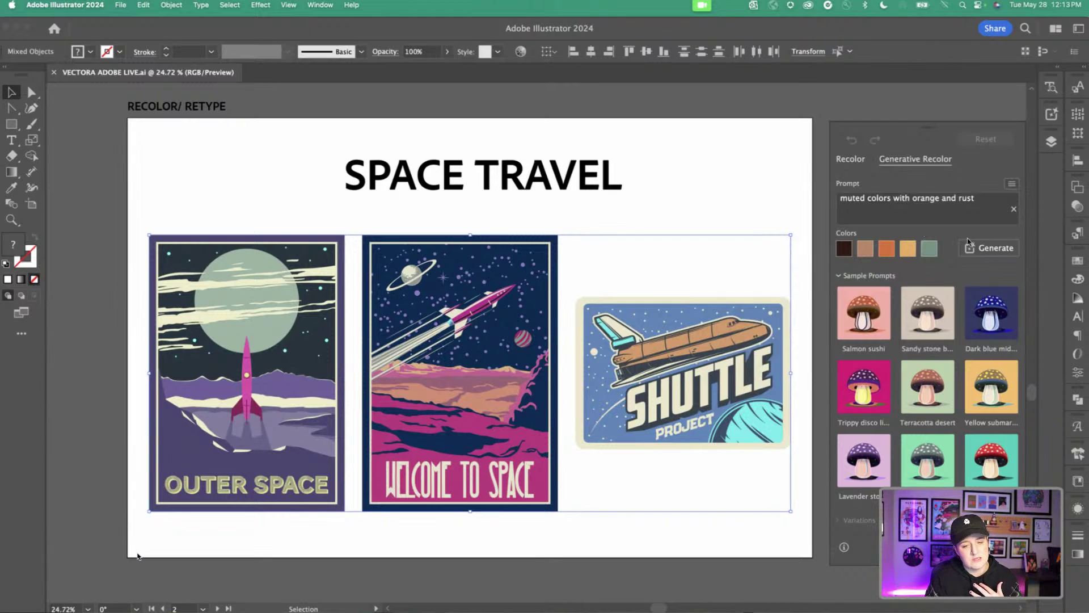
# Generate the recolor variations and try them on the artworks, ending with the fourth variation applied
pyautogui.click(990, 250)
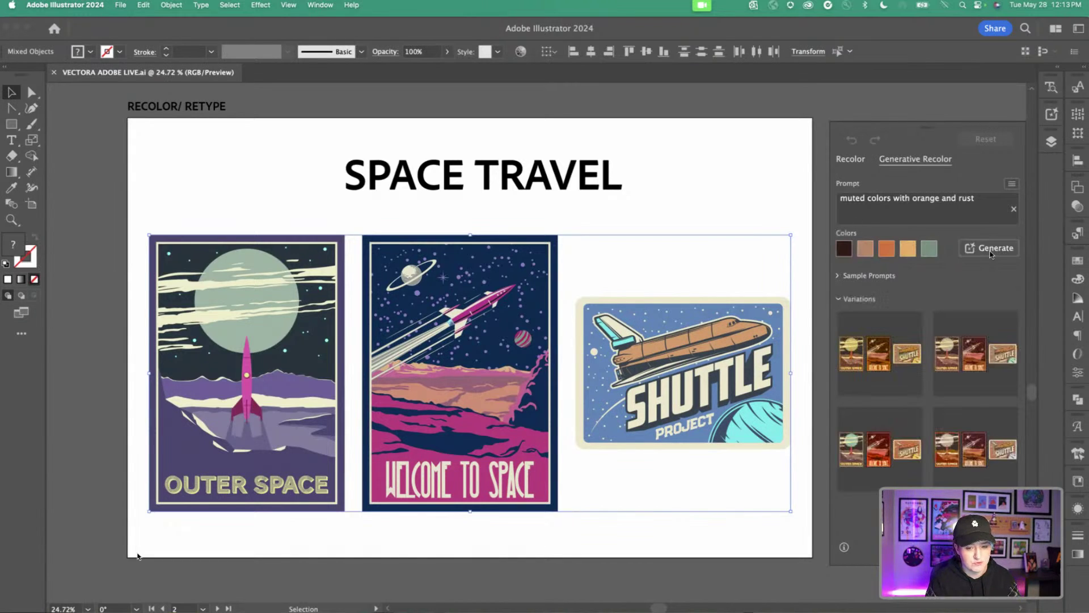
pyautogui.click(897, 375)
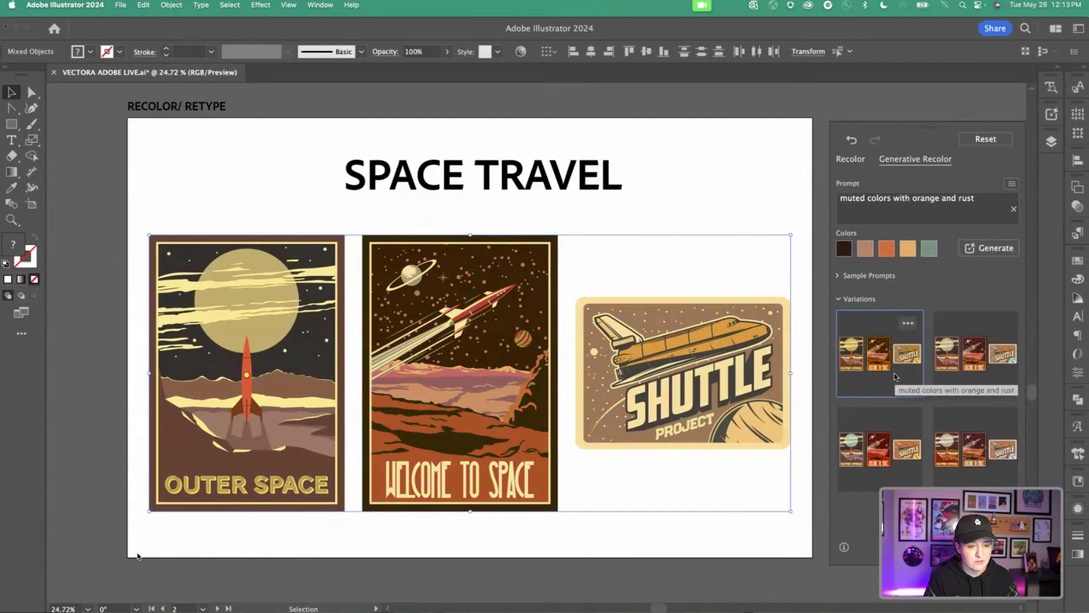
pyautogui.click(964, 368)
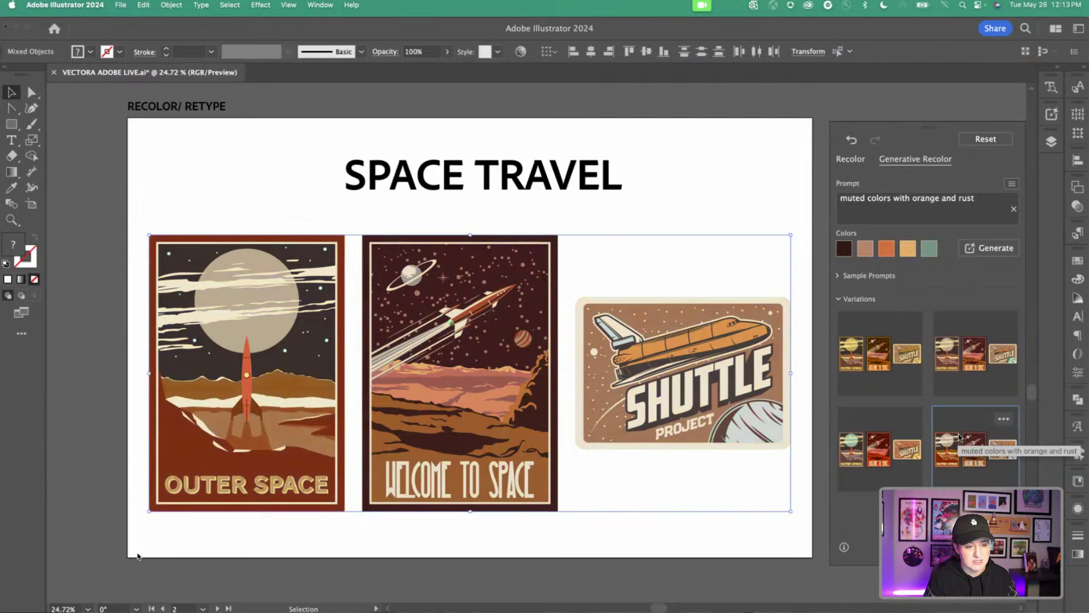
# Apply the third generated color variation to the artworks and open the advanced recolor options
pyautogui.click(900, 449)
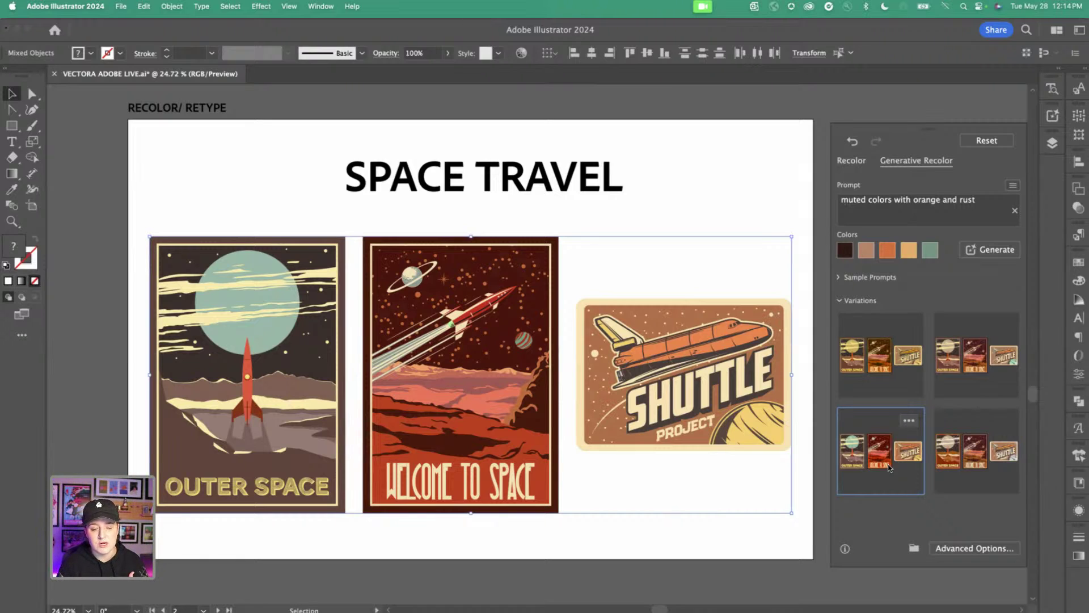
pyautogui.click(843, 160)
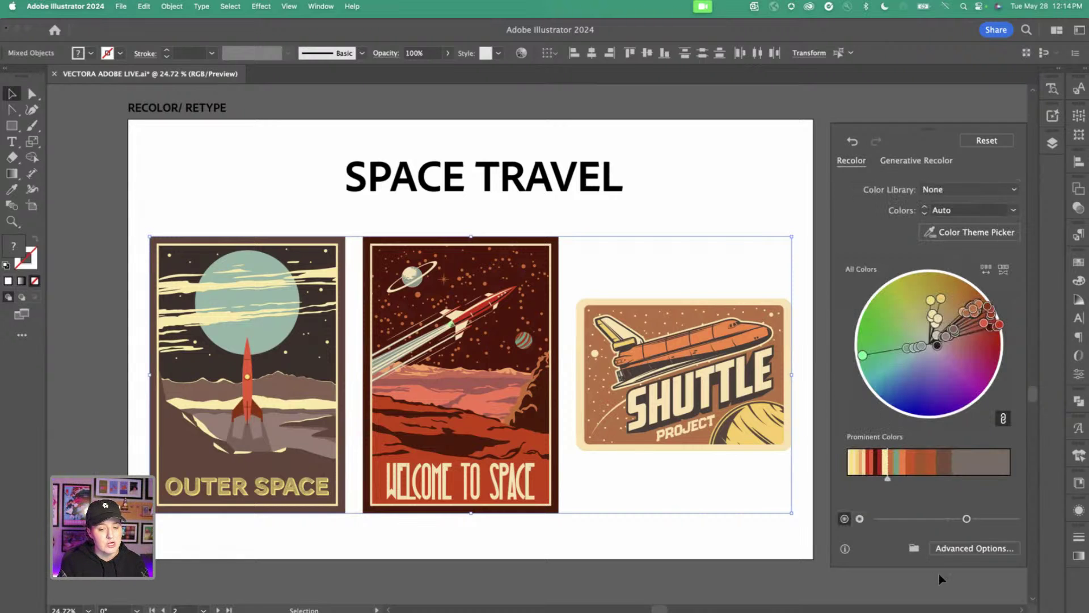
pyautogui.click(958, 556)
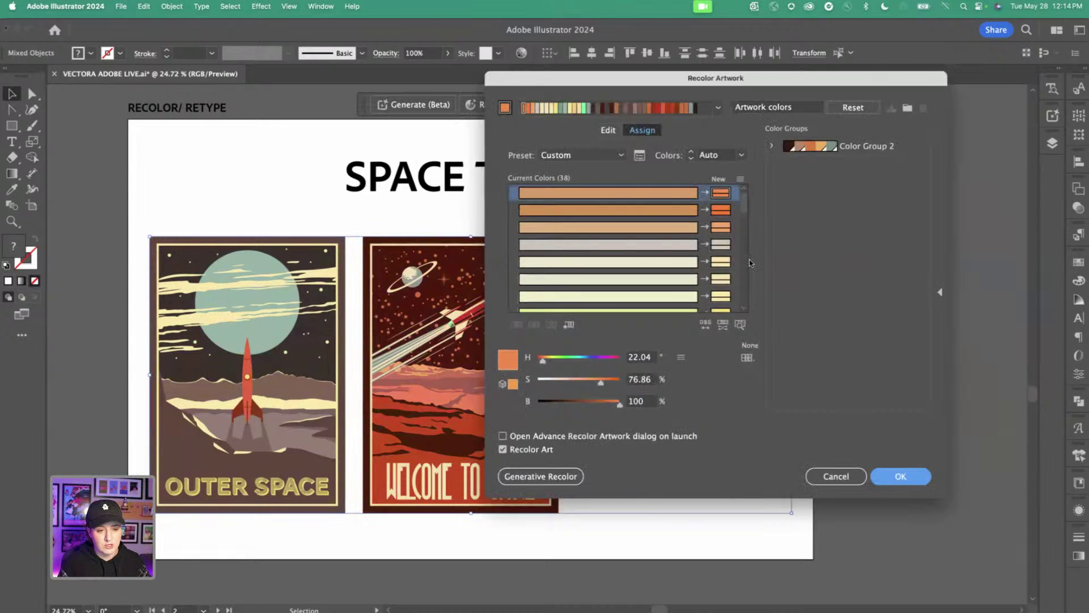
# Review the current-to-new color assignments in Recolor Artwork, accept the recolor and deselect the artworks
pyautogui.scroll(-2, 667, 260)
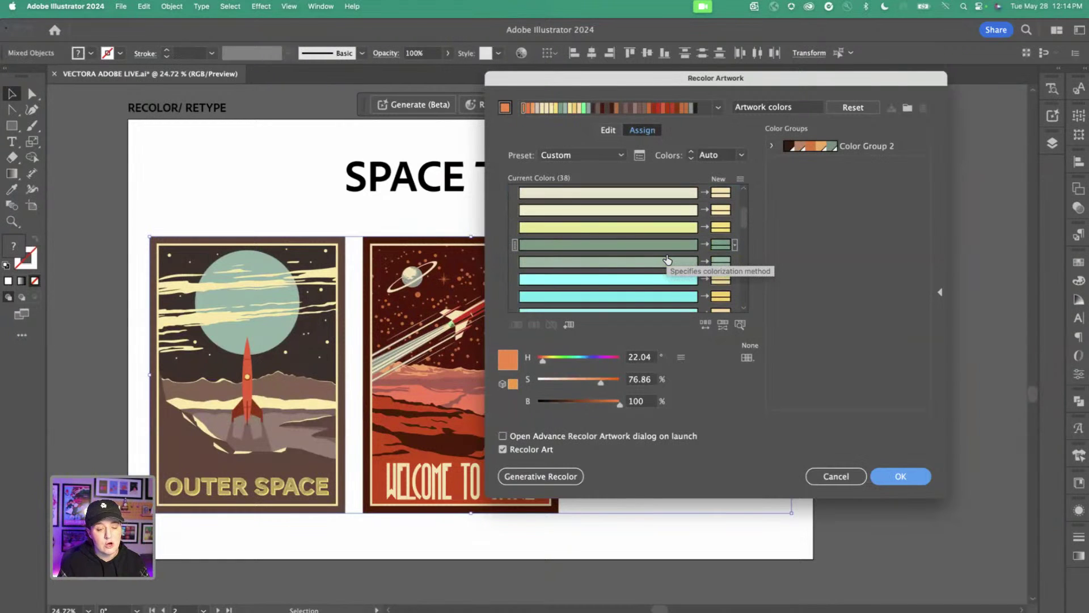
pyautogui.scroll(-2, 667, 259)
pyautogui.scroll(-1, 667, 260)
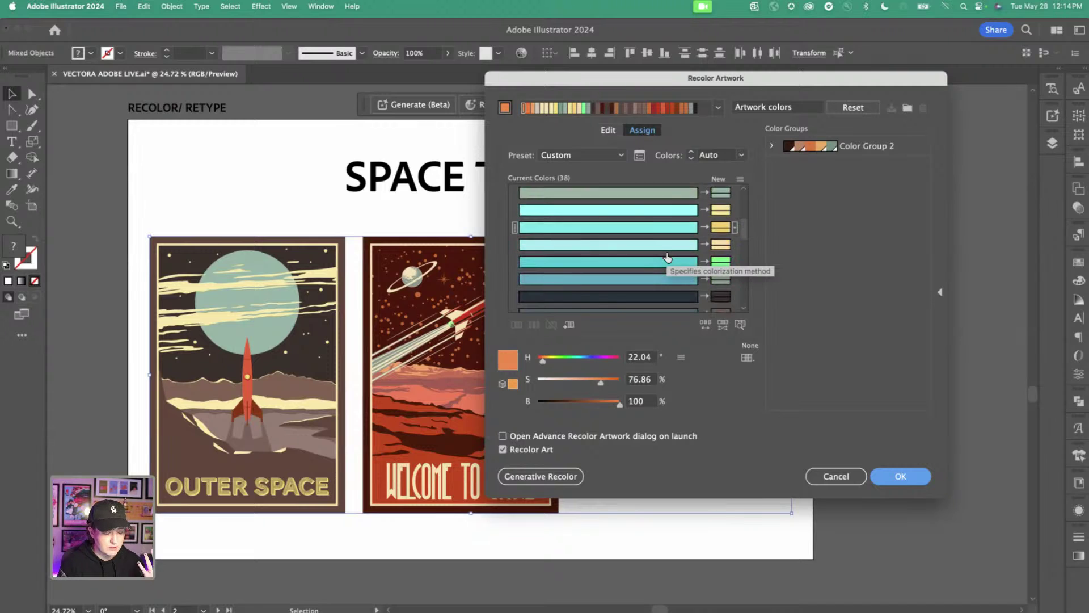
pyautogui.scroll(-6, 667, 259)
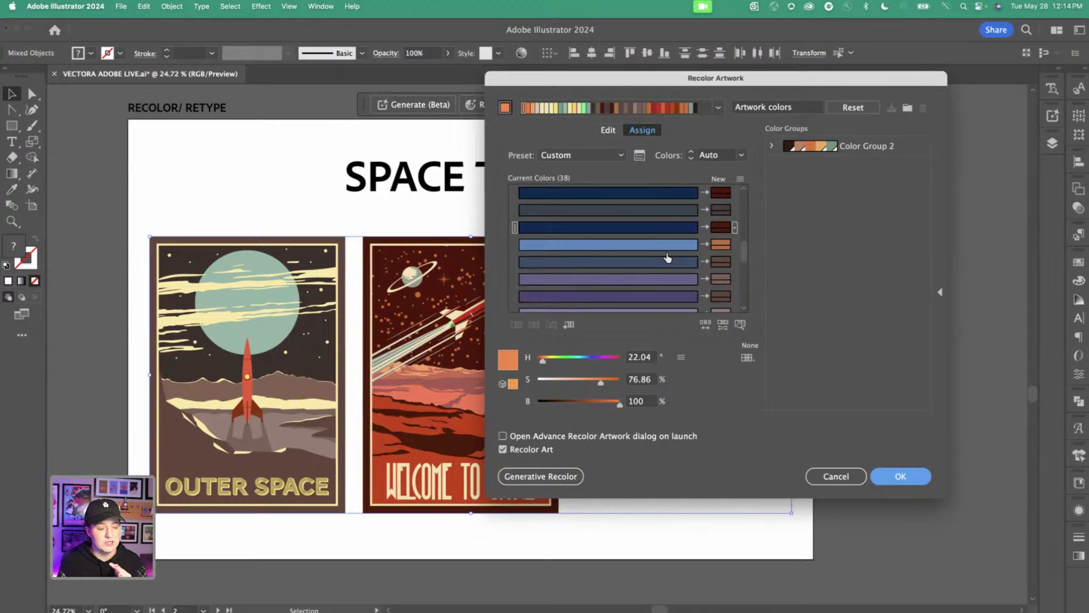
pyautogui.scroll(-10, 667, 258)
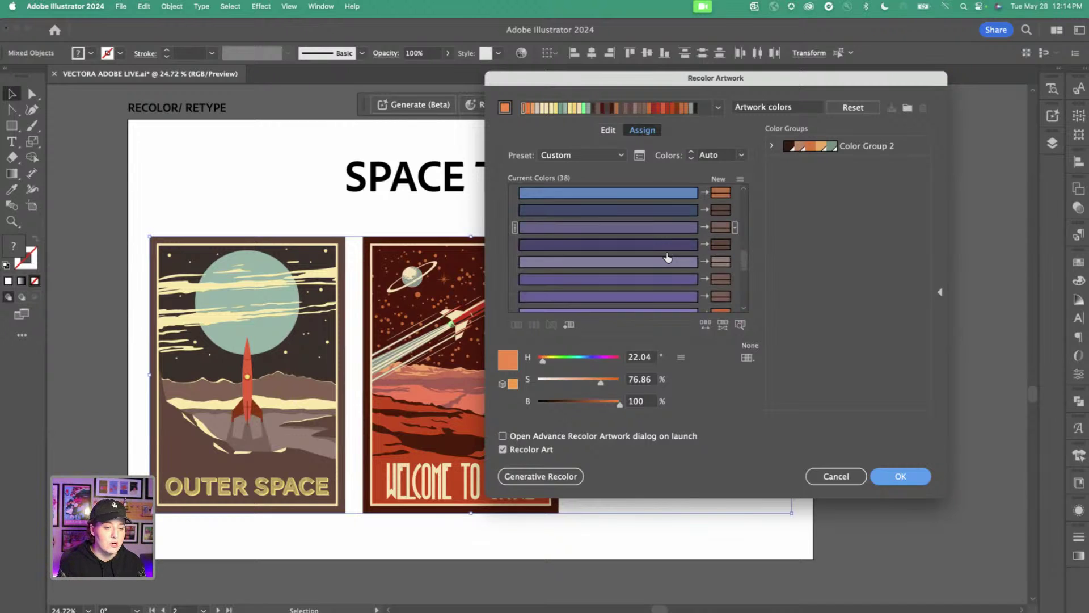
pyautogui.scroll(20, 667, 258)
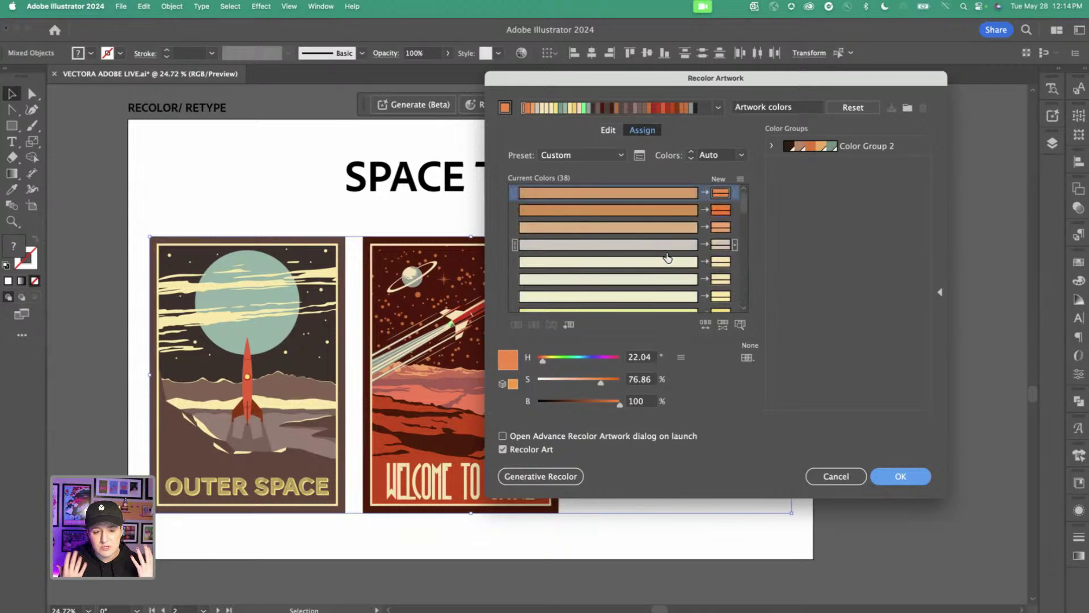
pyautogui.click(901, 476)
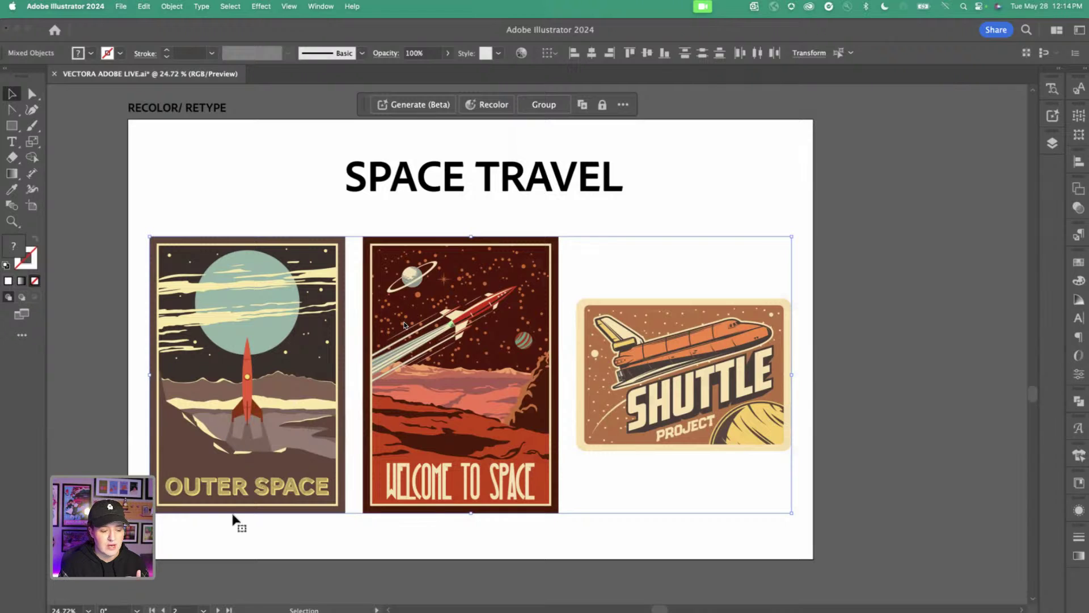
pyautogui.click(267, 525)
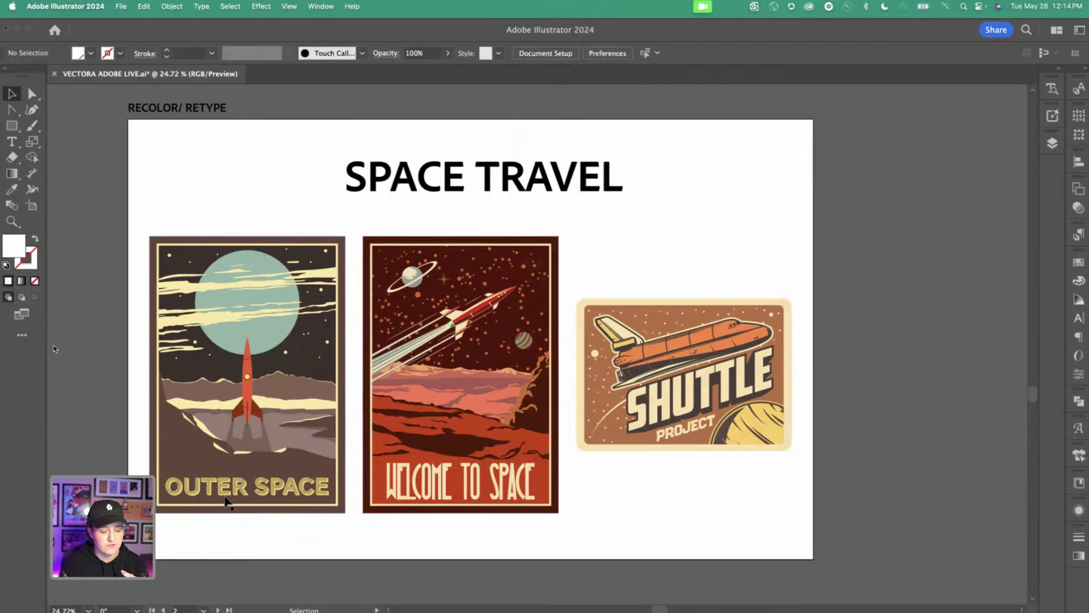
# Inspect the artworks' vector paths in outline view, dismiss the meeting reminder and return to the color preview
pyautogui.press('super+y')
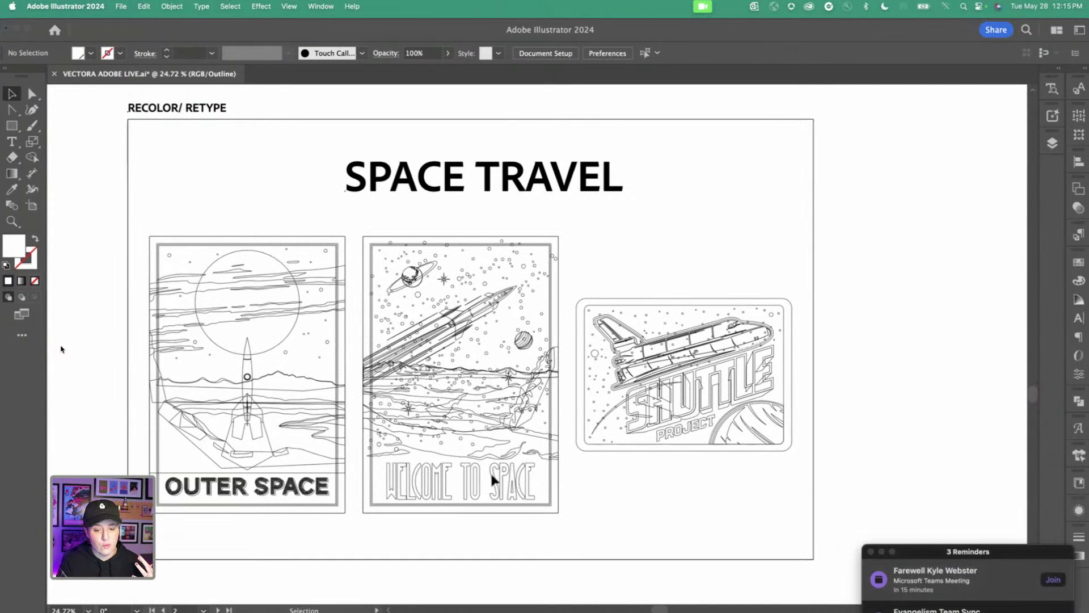
pyautogui.click(882, 551)
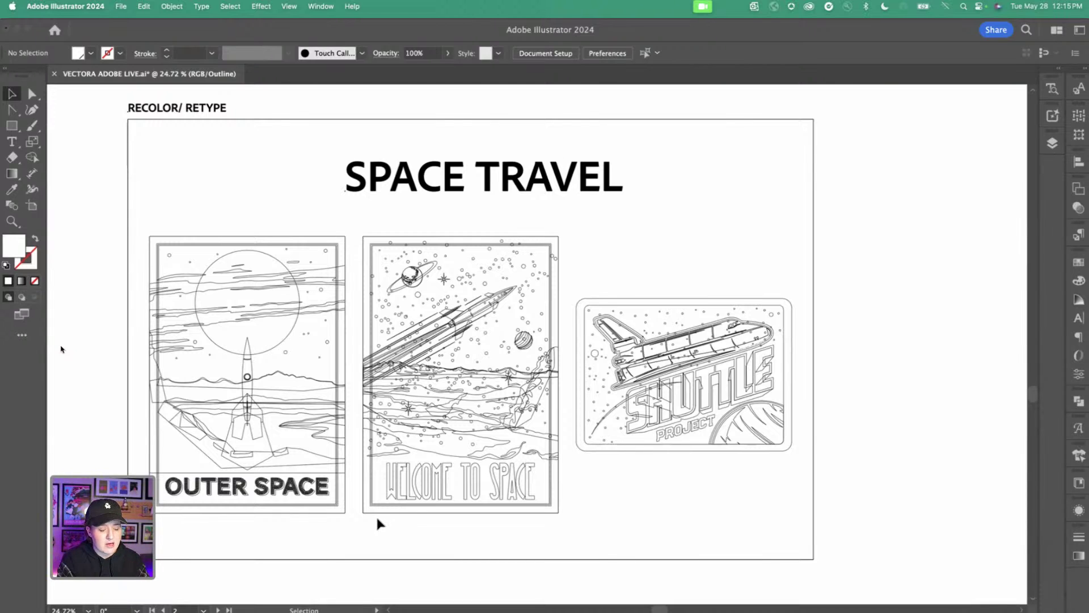
pyautogui.press('super+y')
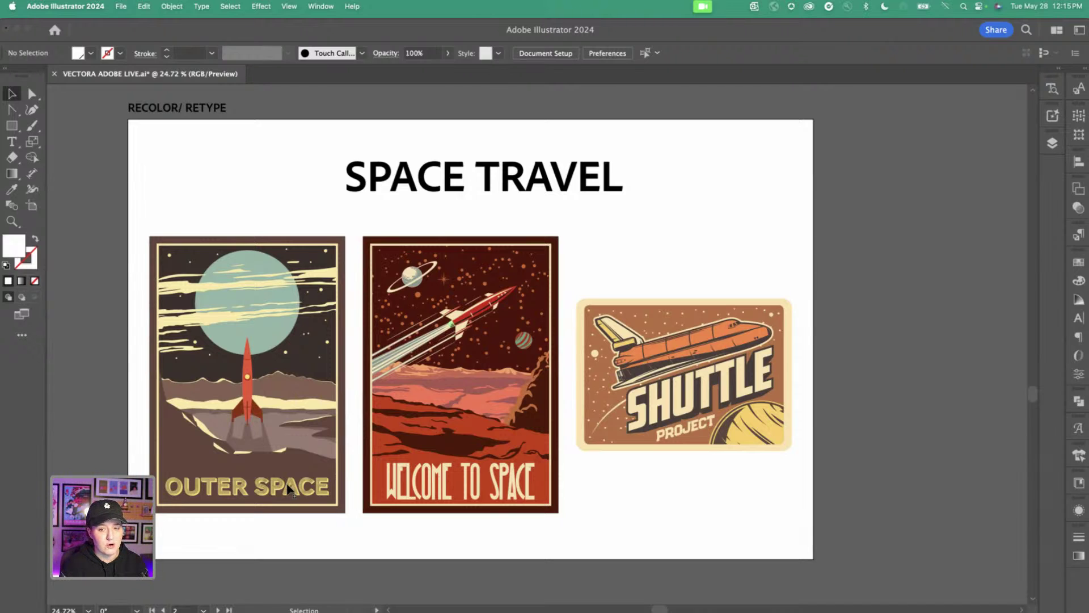
# Open Retype, reset its previous result and run Match Font on all three space artworks
pyautogui.click(1052, 89)
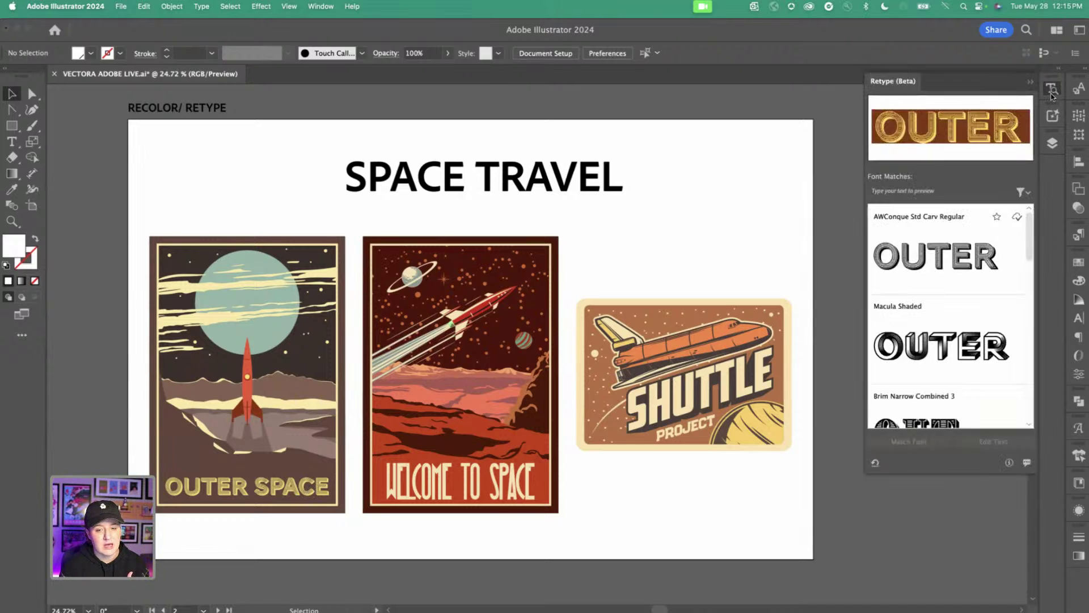
pyautogui.click(876, 462)
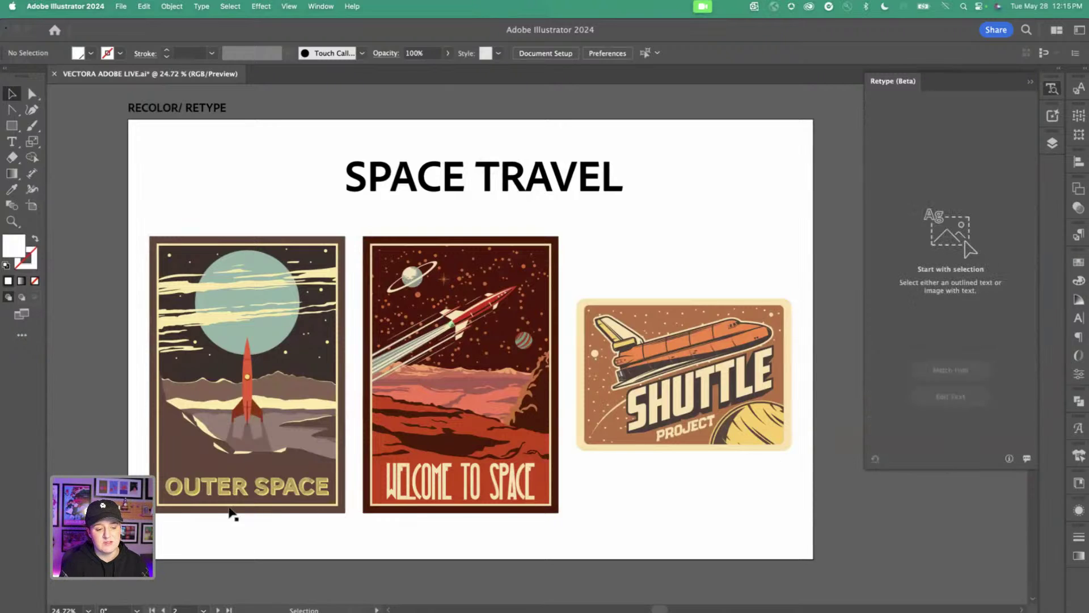
pyautogui.moveTo(140, 216); pyautogui.dragTo(777, 559)
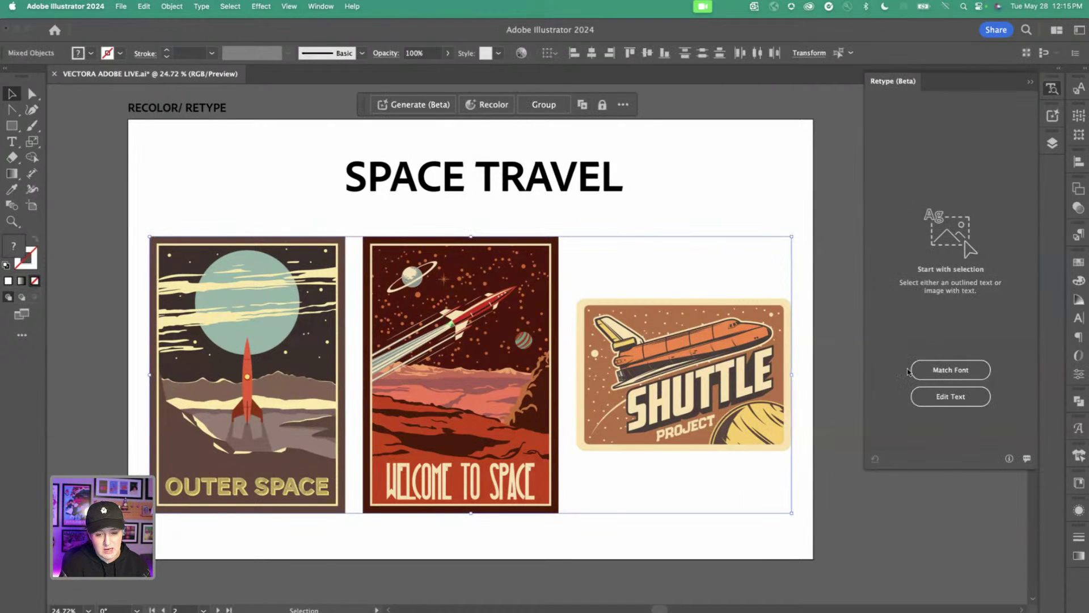
pyautogui.click(965, 378)
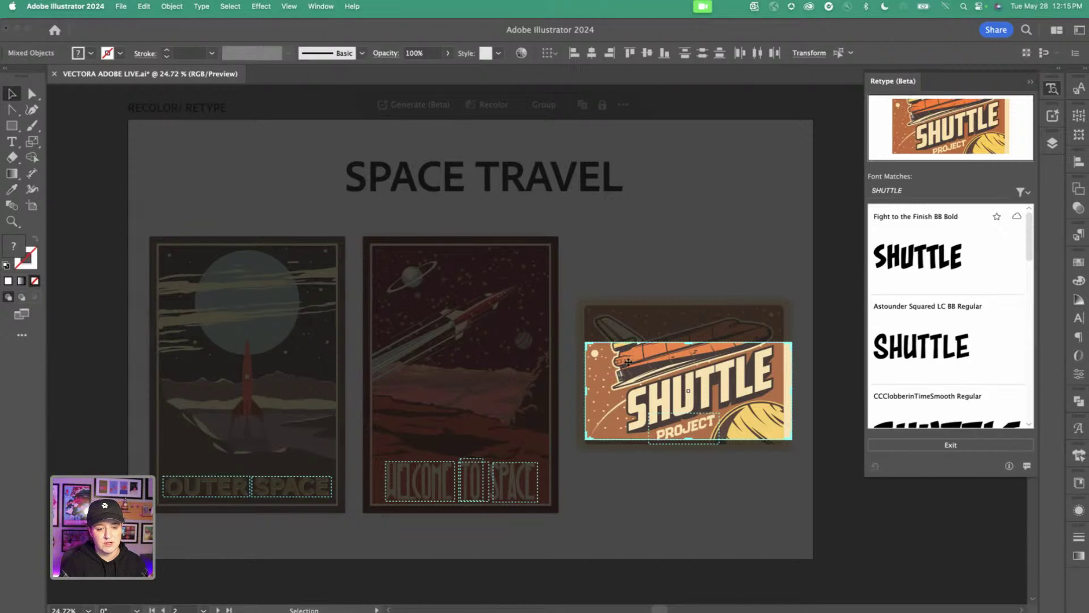
# Browse the font matches for the SHUTTLE lettering
pyautogui.scroll(-3, 941, 304)
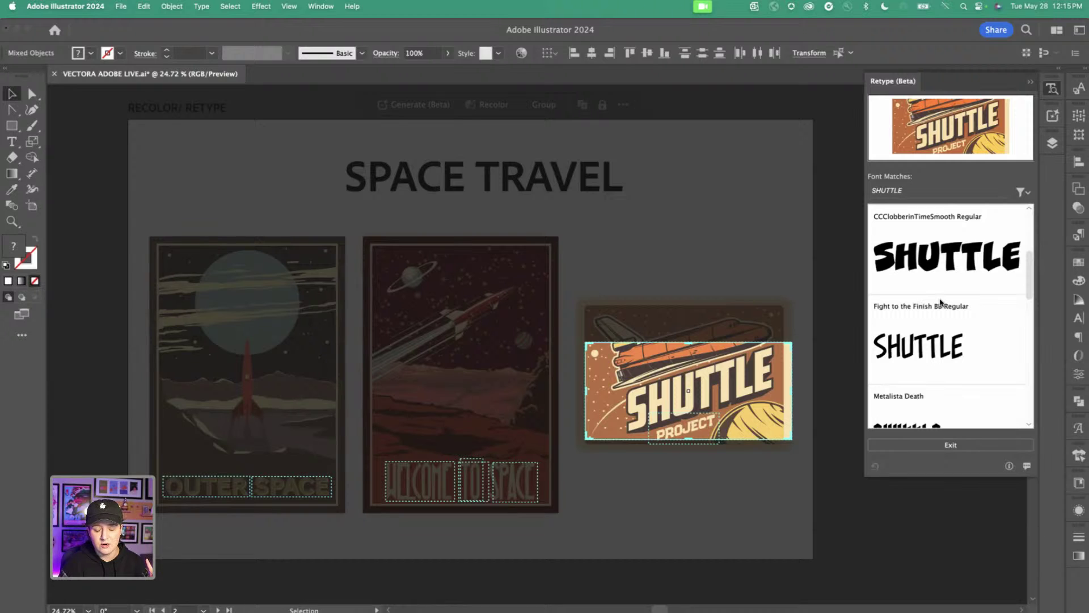
pyautogui.scroll(-3, 941, 303)
pyautogui.scroll(-2, 941, 303)
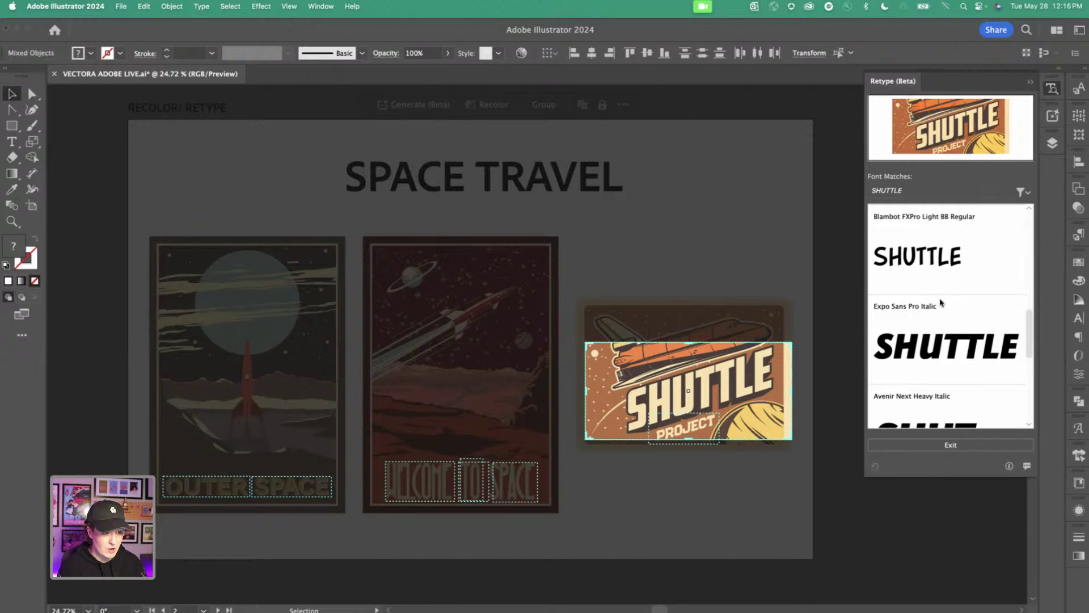
pyautogui.scroll(-5, 940, 303)
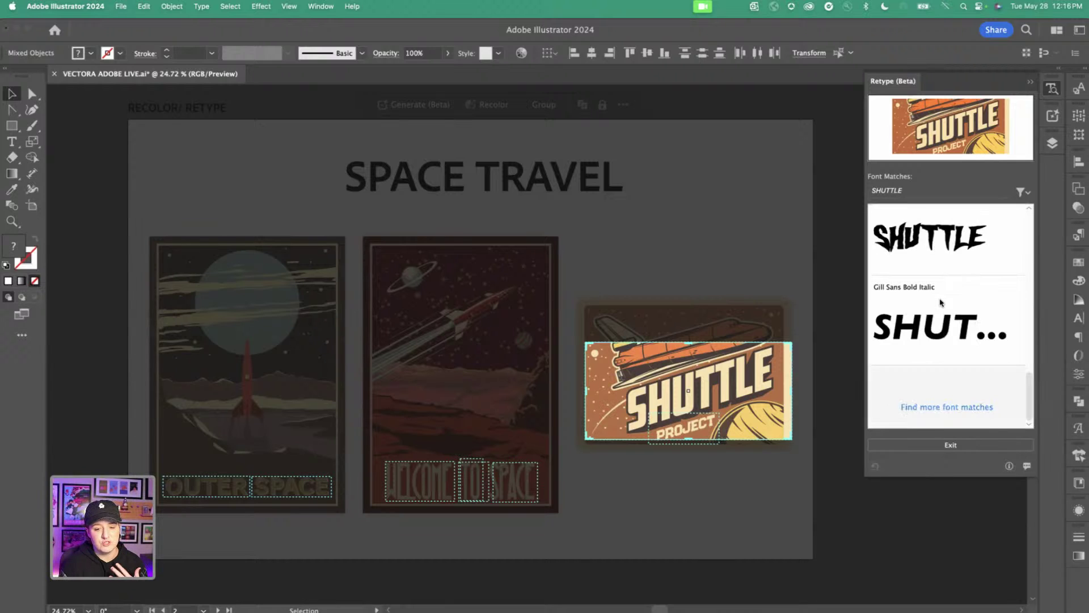
pyautogui.scroll(2, 940, 303)
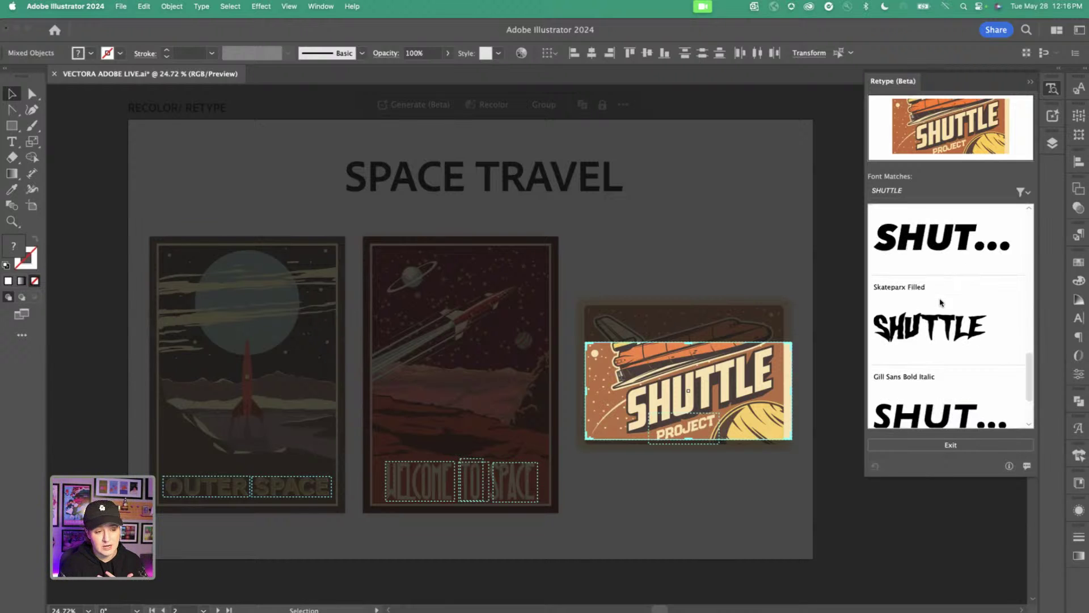
pyautogui.scroll(5, 941, 303)
pyautogui.scroll(4, 941, 303)
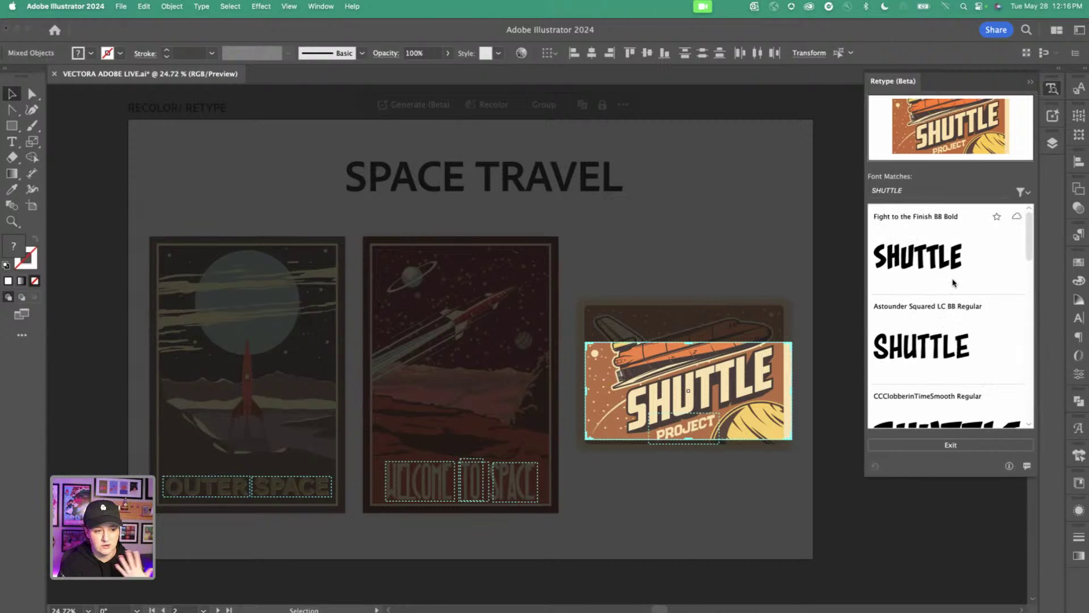
# Browse the font matches for the WELCOME lettering on the middle poster
pyautogui.click(436, 475)
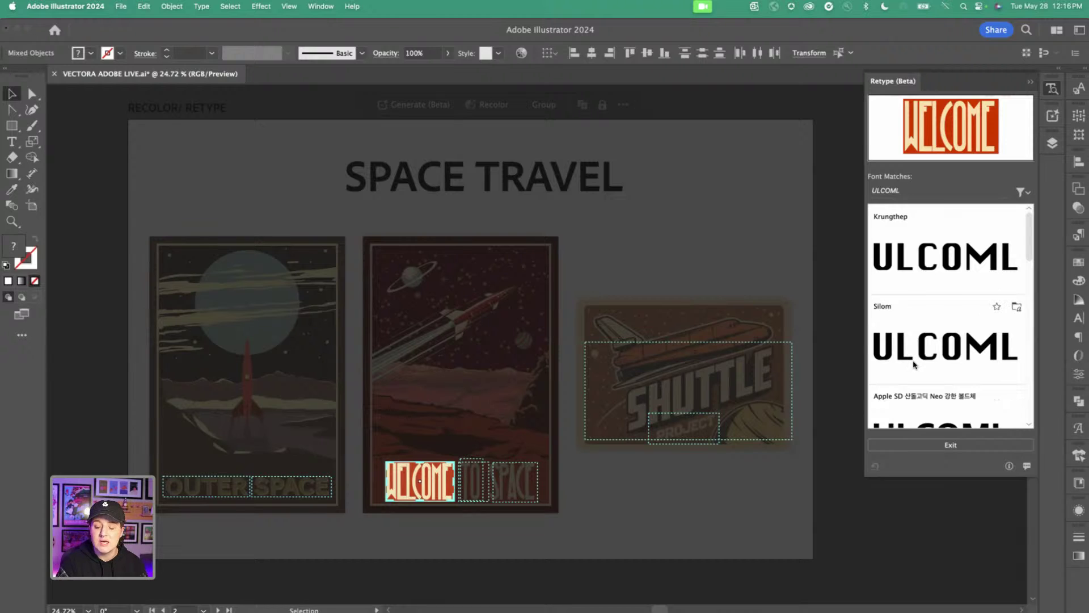
pyautogui.scroll(-8, 914, 365)
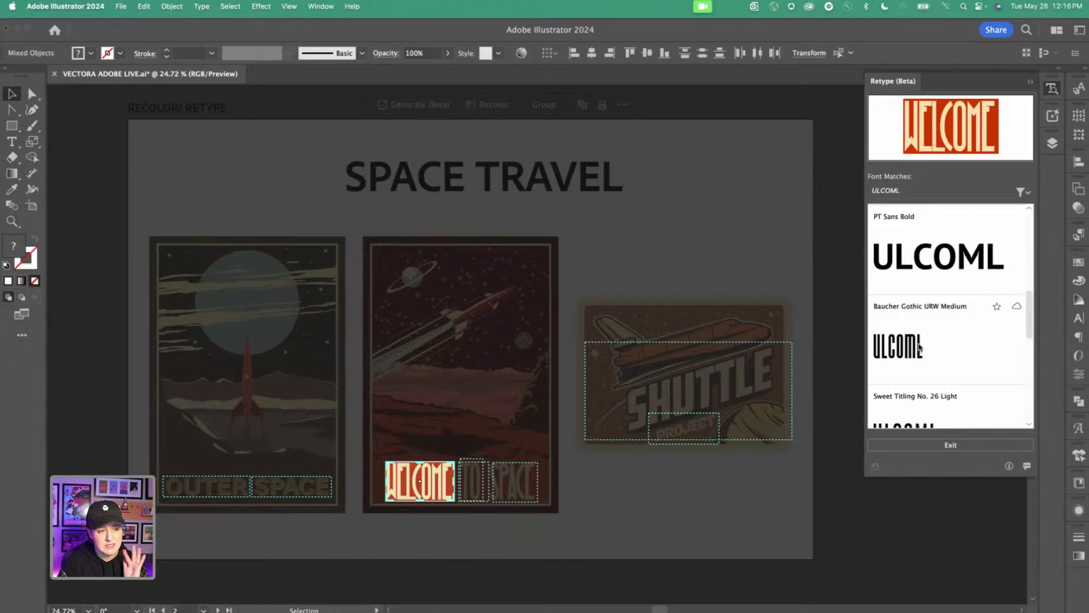
pyautogui.scroll(-2, 919, 347)
pyautogui.scroll(-2, 919, 347)
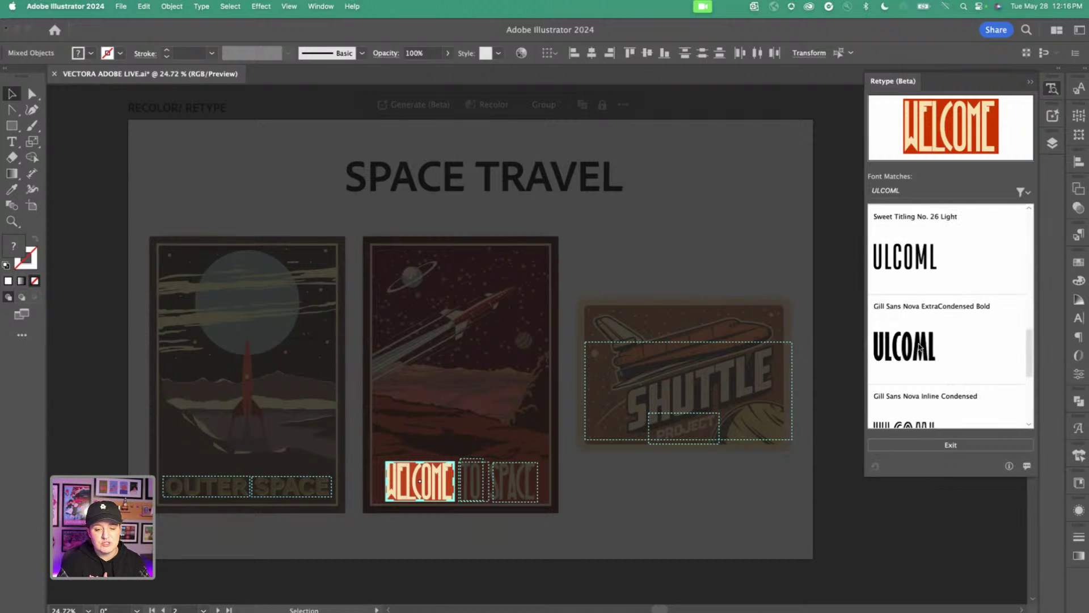
pyautogui.scroll(-2, 920, 347)
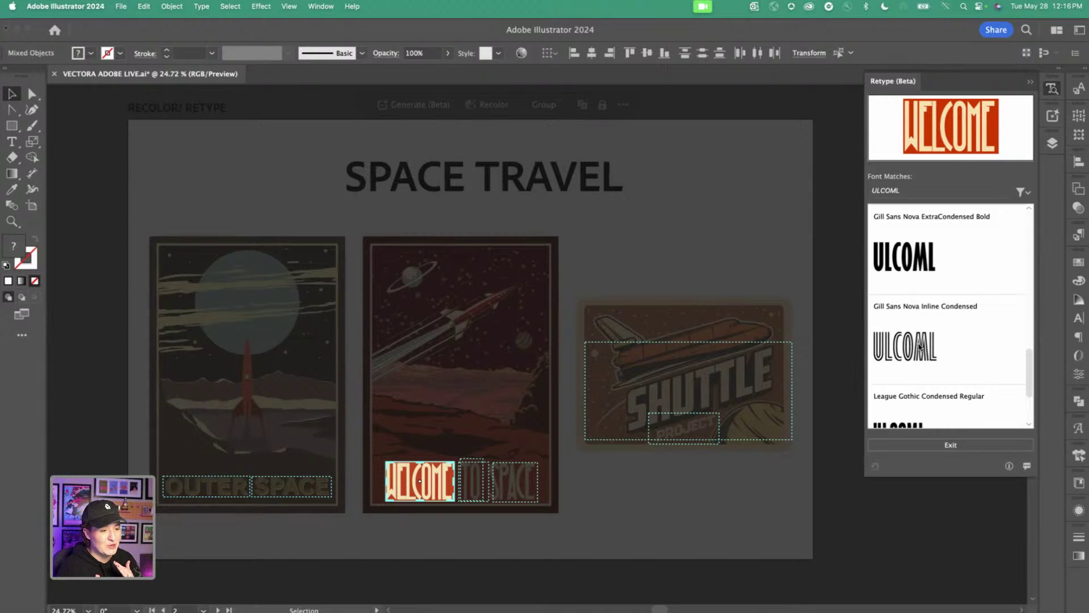
pyautogui.scroll(-2, 920, 346)
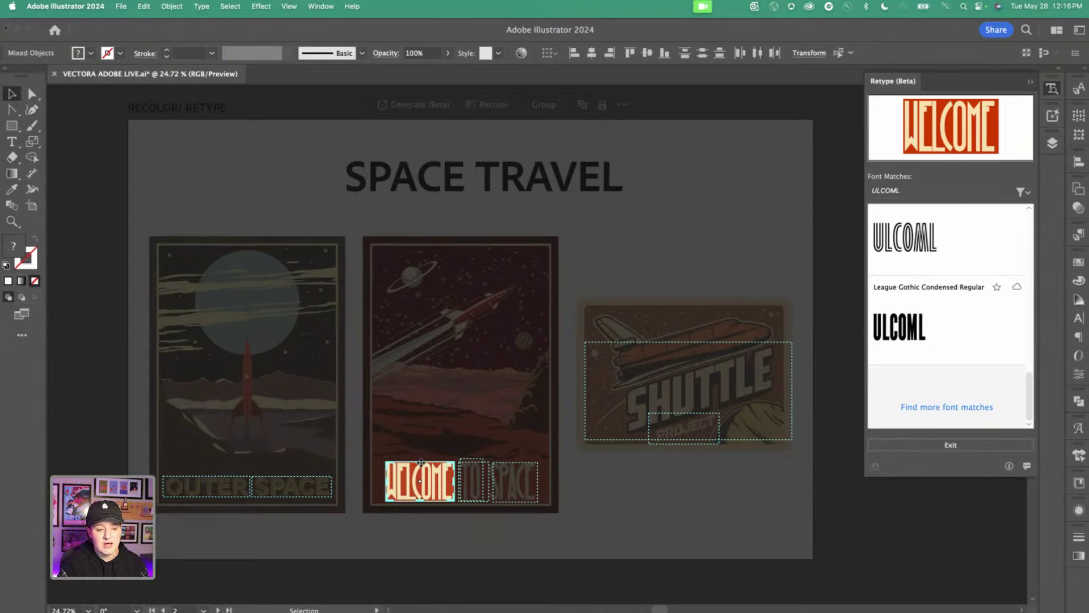
# Show the font matches for the OUTER lettering, exit Match Font and deselect the artworks
pyautogui.click(190, 492)
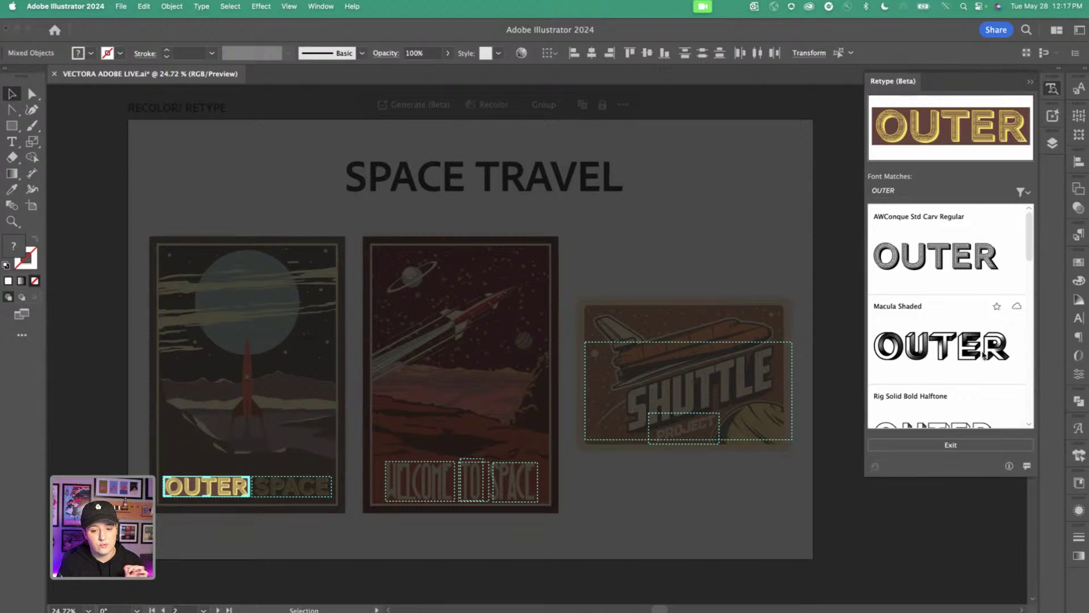
pyautogui.click(952, 447)
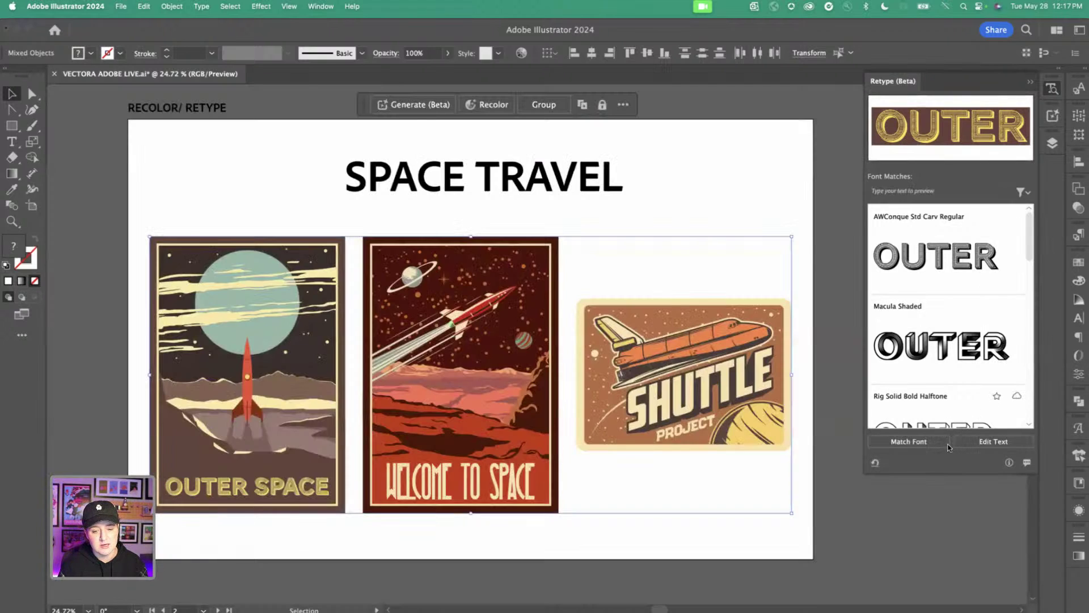
pyautogui.click(254, 213)
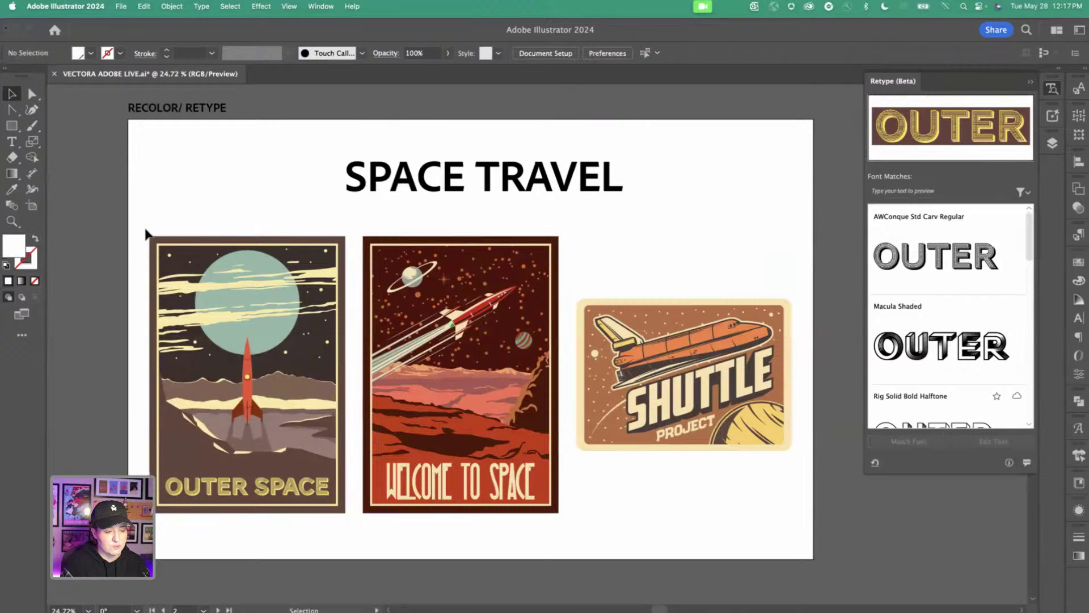
# Convert the word OUTER on the Outer Space poster to live text in AWConque Std Carv Regular using Retype's Edit Text
pyautogui.moveTo(145, 229); pyautogui.dragTo(338, 533)
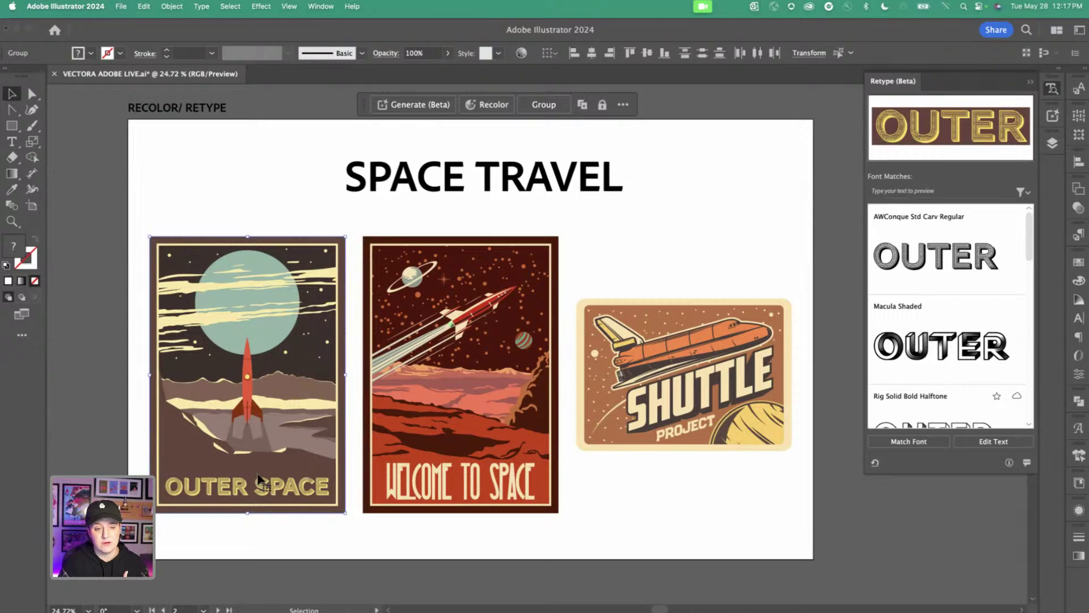
pyautogui.click(968, 277)
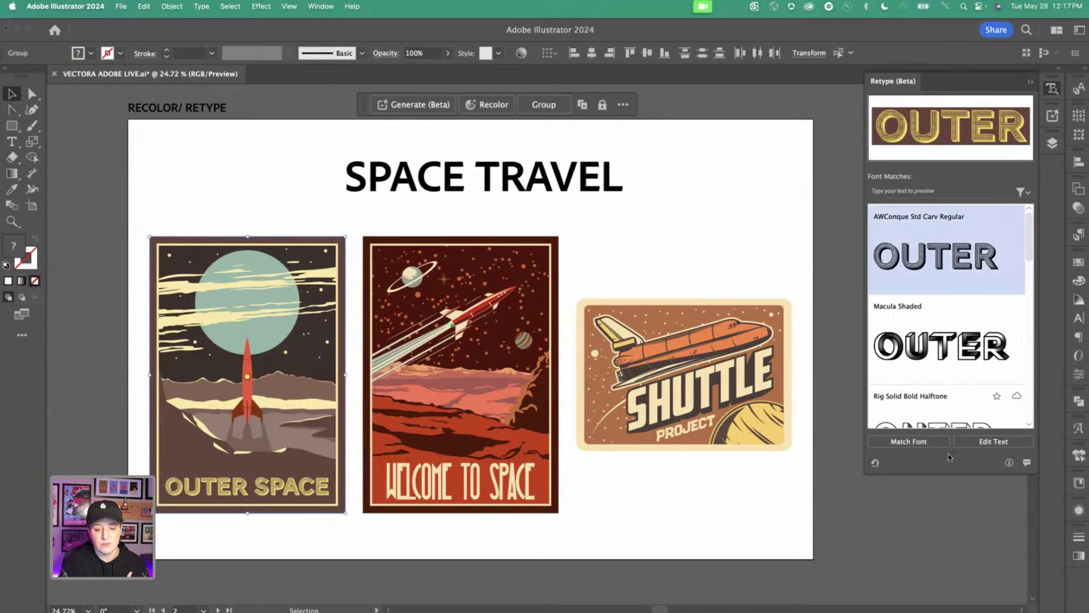
pyautogui.click(983, 442)
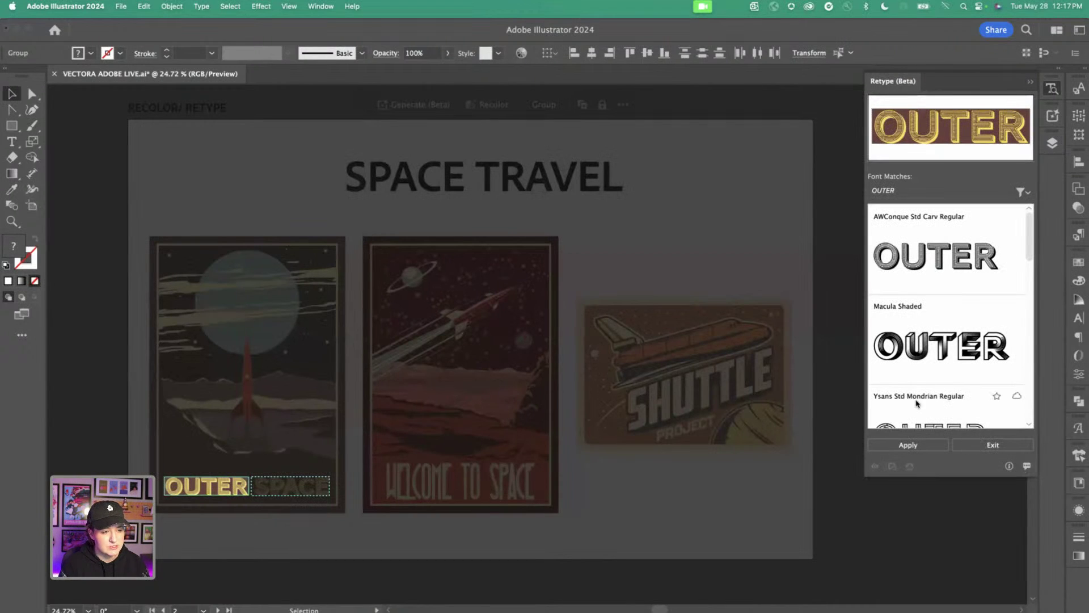
pyautogui.click(946, 277)
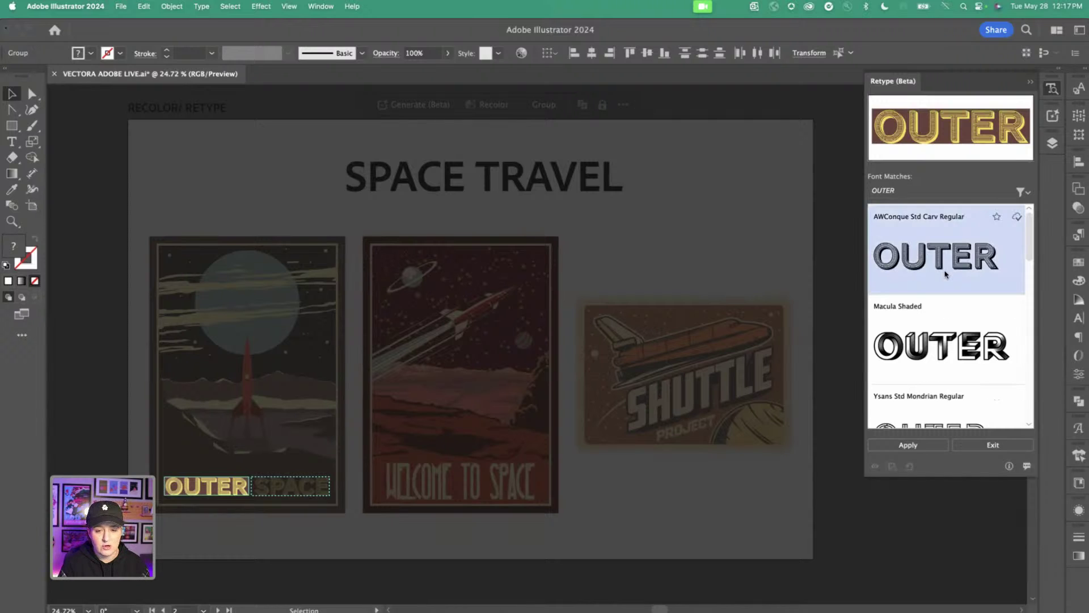
pyautogui.click(886, 447)
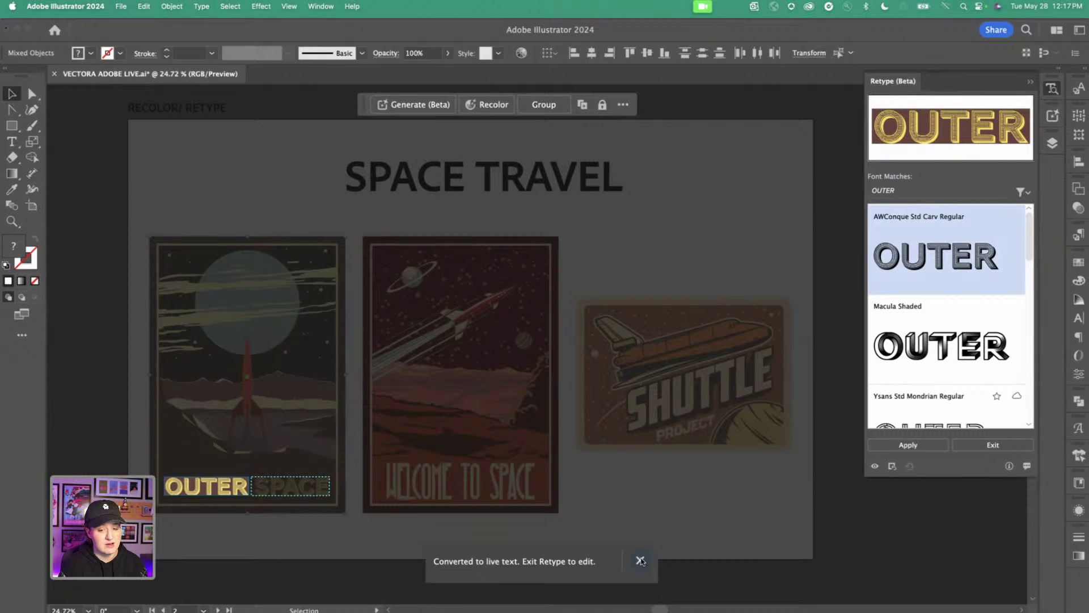
# Exit Retype, change the word OUTER on the Outer Space poster to INNER and leave the group's isolation mode
pyautogui.click(1012, 447)
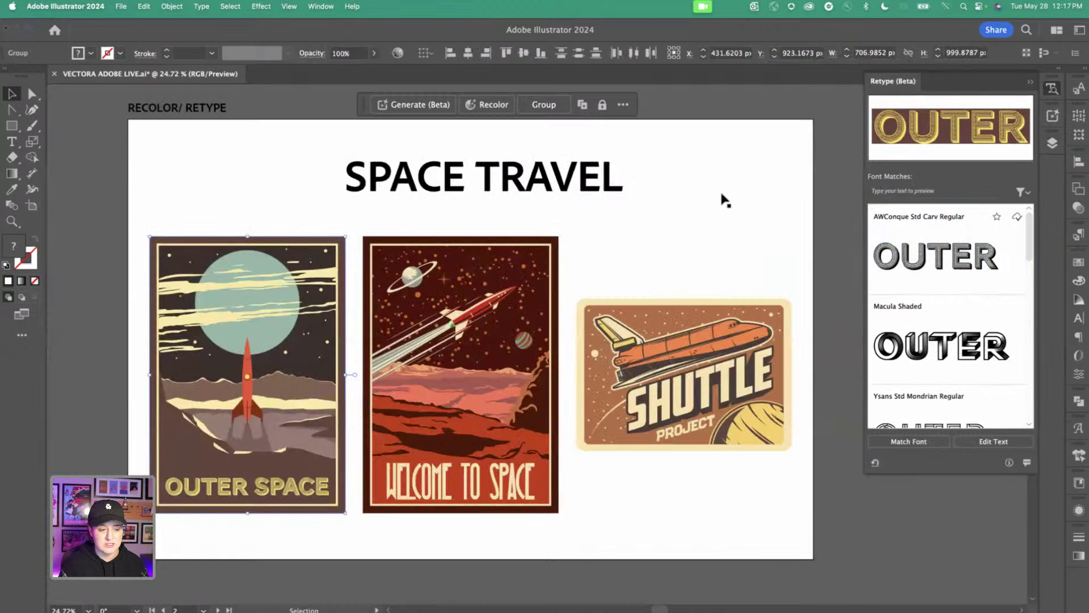
pyautogui.doubleClick(216, 485)
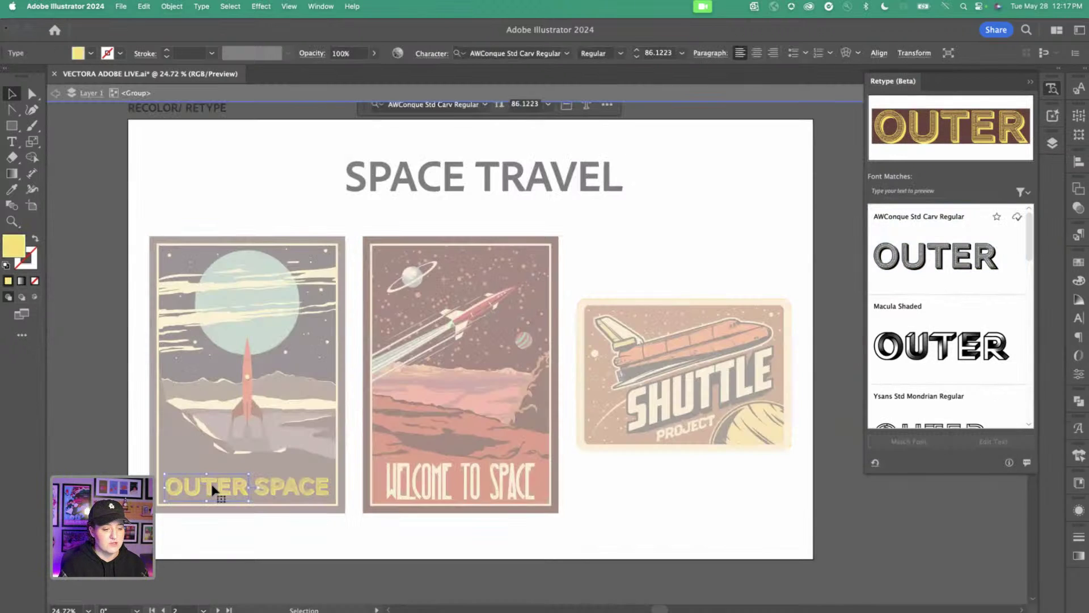
pyautogui.doubleClick(215, 487)
pyautogui.write('INNER')
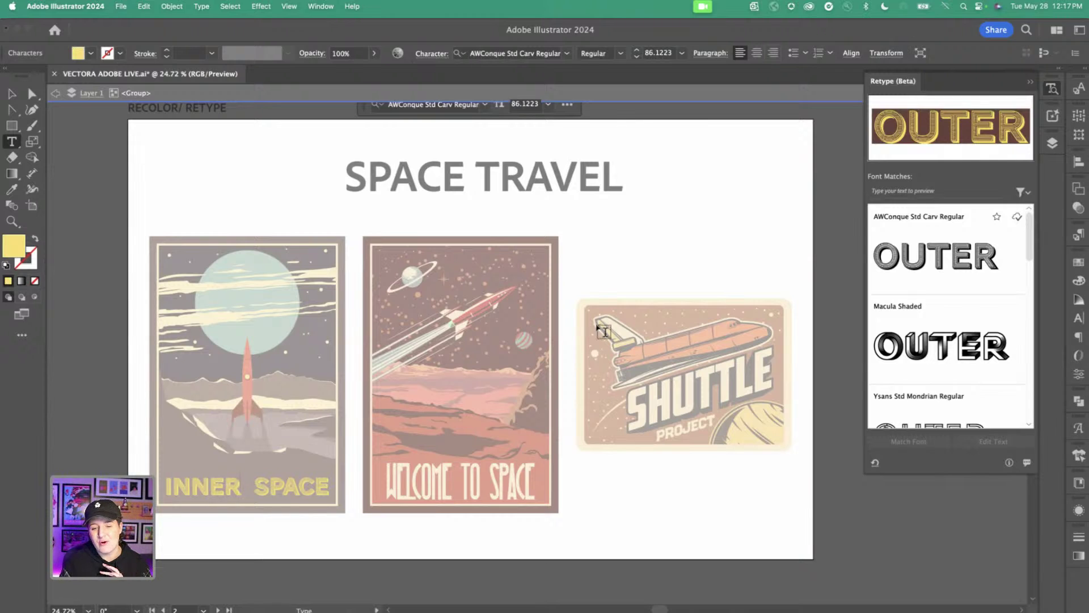
pyautogui.click(1029, 75)
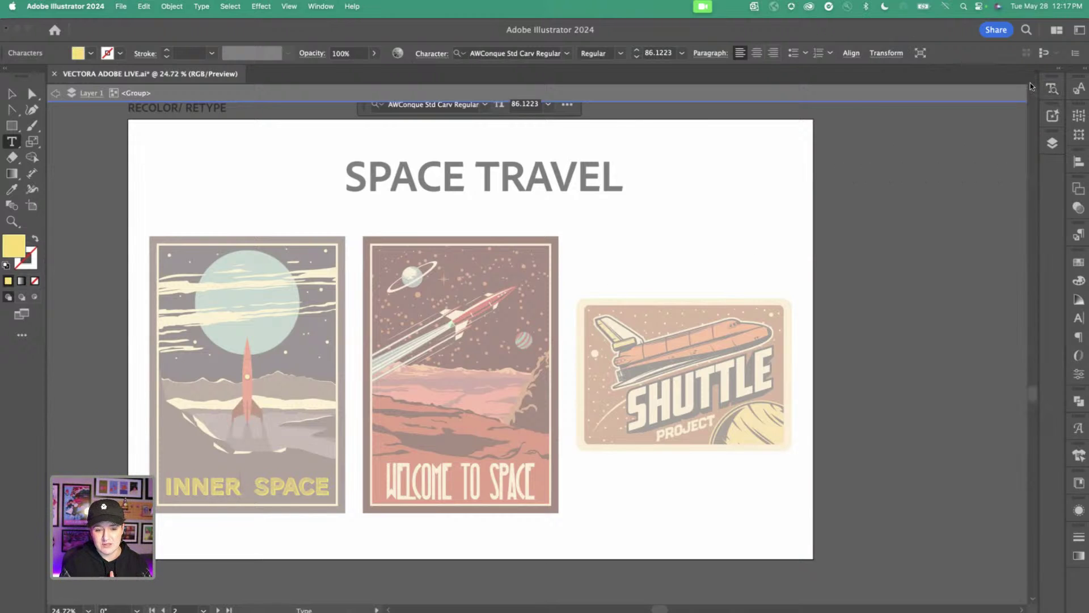
pyautogui.click(8, 98)
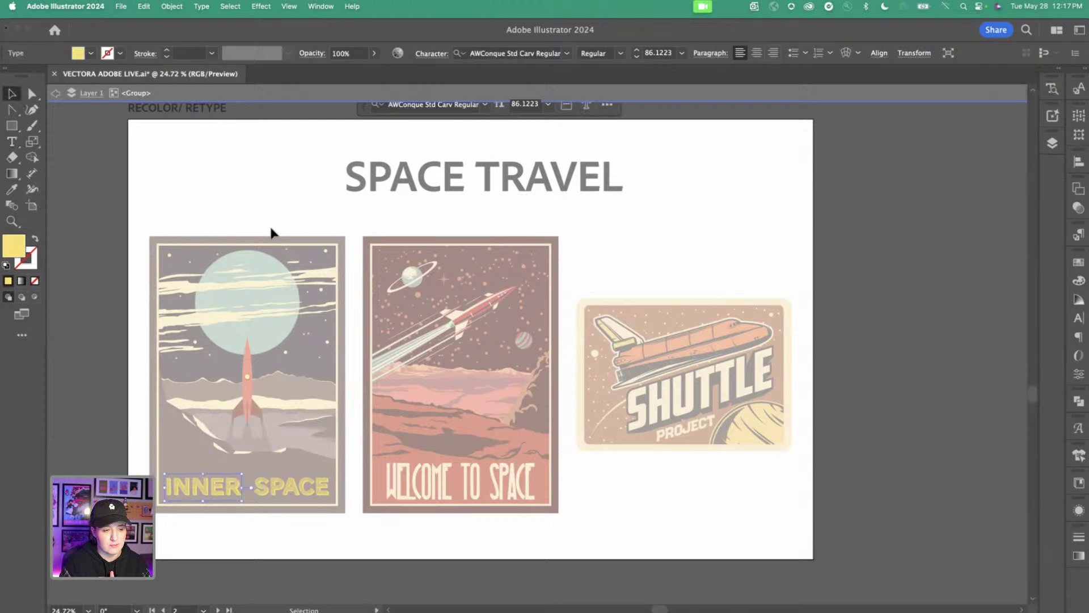
pyautogui.doubleClick(270, 213)
# Apply AWConque Std Carv Regular from the Retype font matches to the SPACE TRAVEL heading and recentre it above the artworks
pyautogui.click(463, 191)
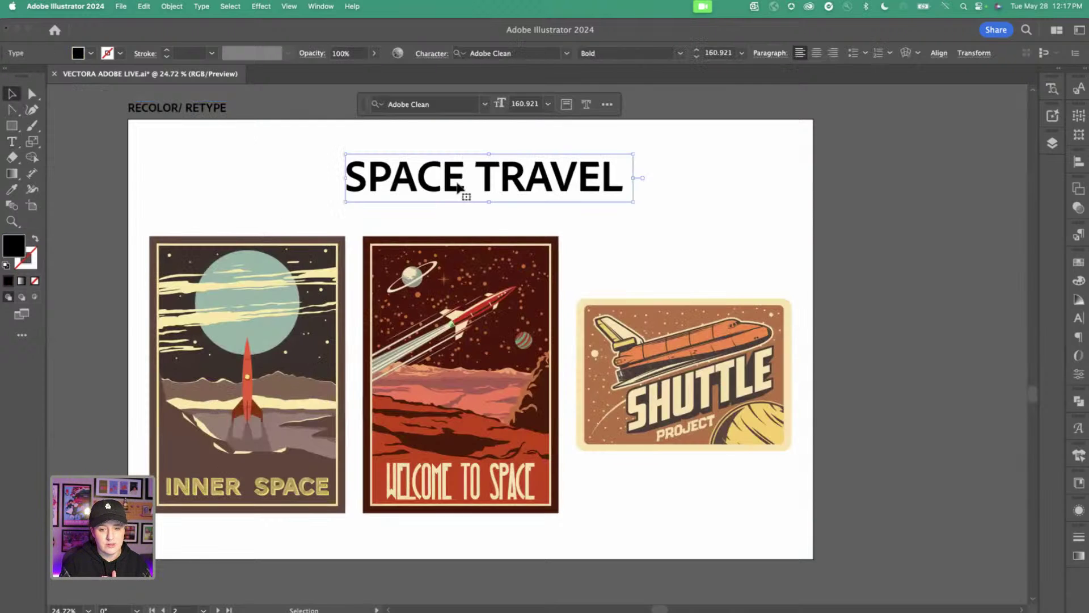
pyautogui.click(1052, 89)
pyautogui.click(939, 276)
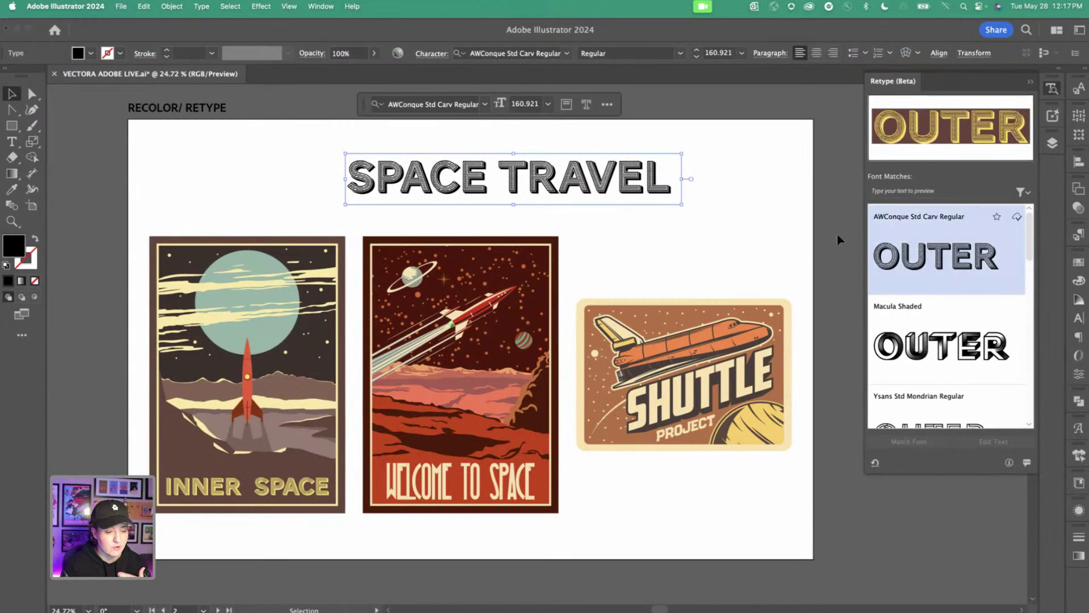
pyautogui.click(218, 502)
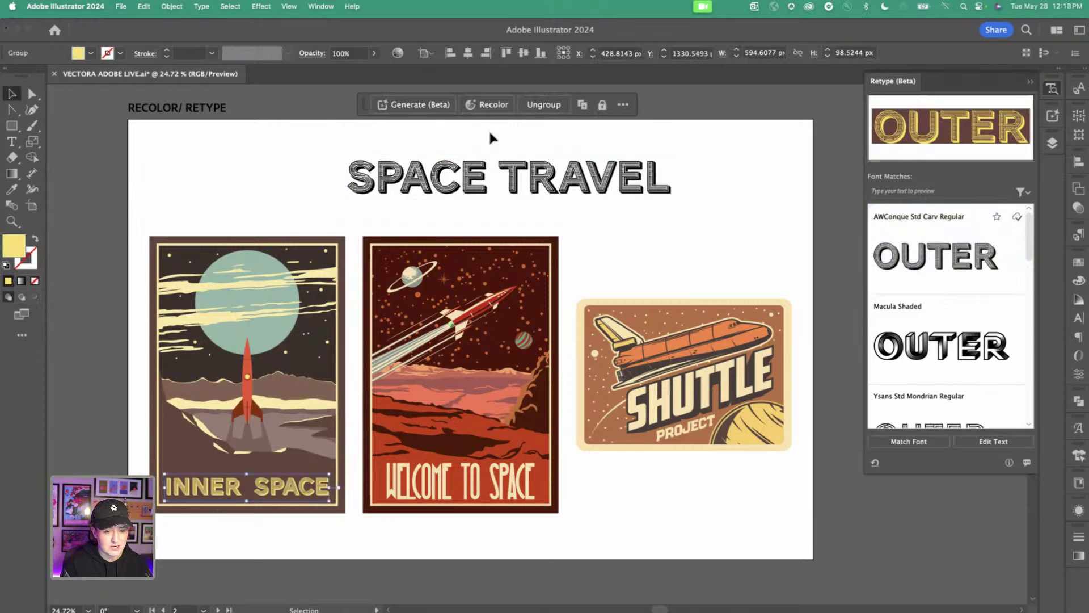
pyautogui.moveTo(506, 173); pyautogui.dragTo(475, 170)
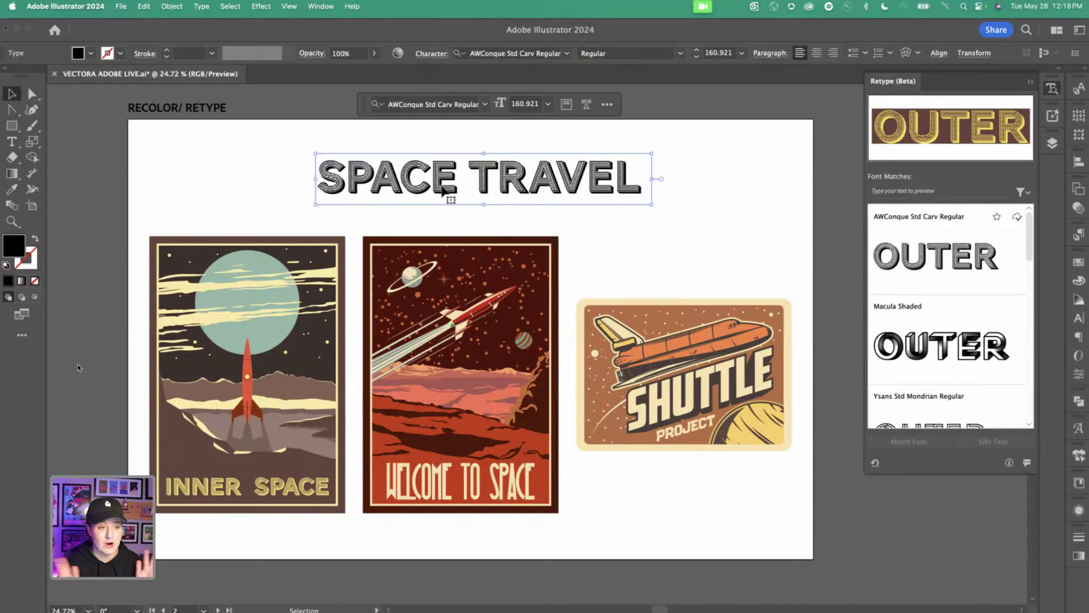
# Close Retype, go to the TEXT TO VECTOR artboard and open Text to Vector Graphic with an empty prompt
pyautogui.click(1030, 81)
pyautogui.hscroll(10, 738, 211)
pyautogui.hscroll(10, 740, 218)
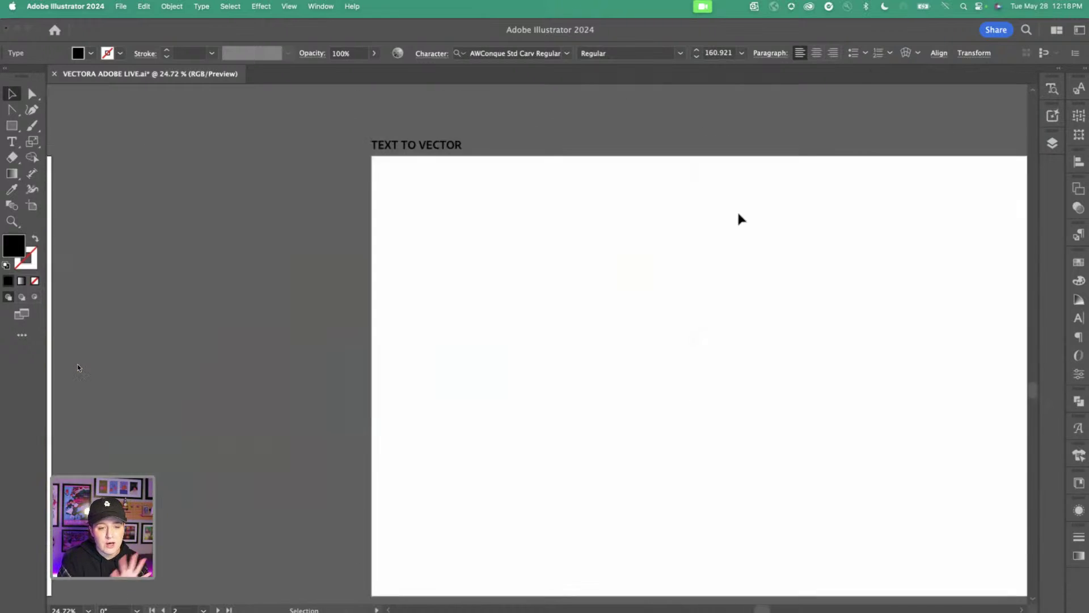
pyautogui.hscroll(3, 739, 214)
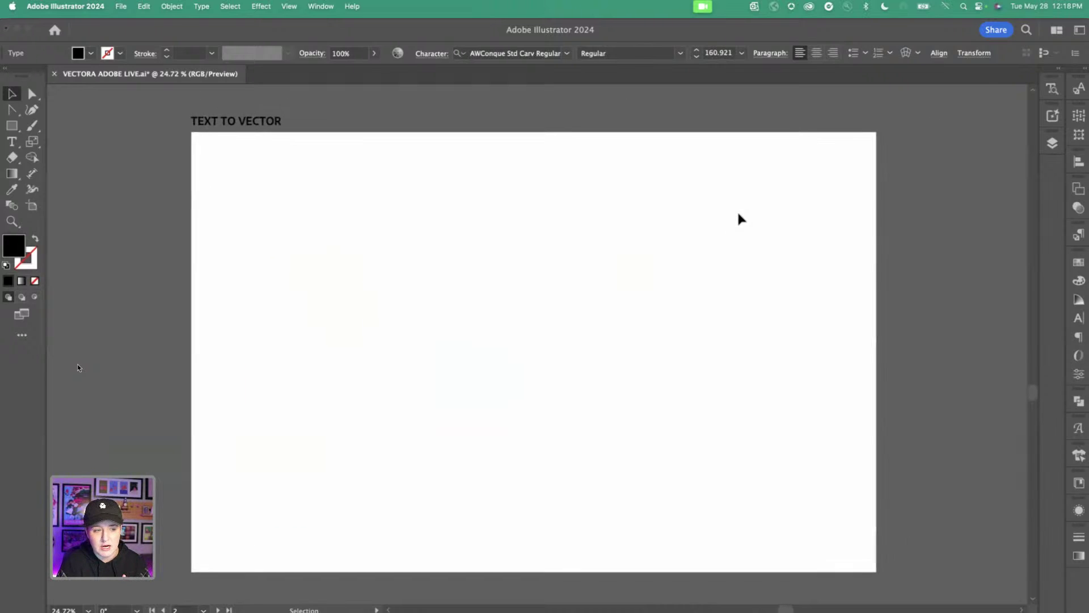
pyautogui.hscroll(-2, 739, 214)
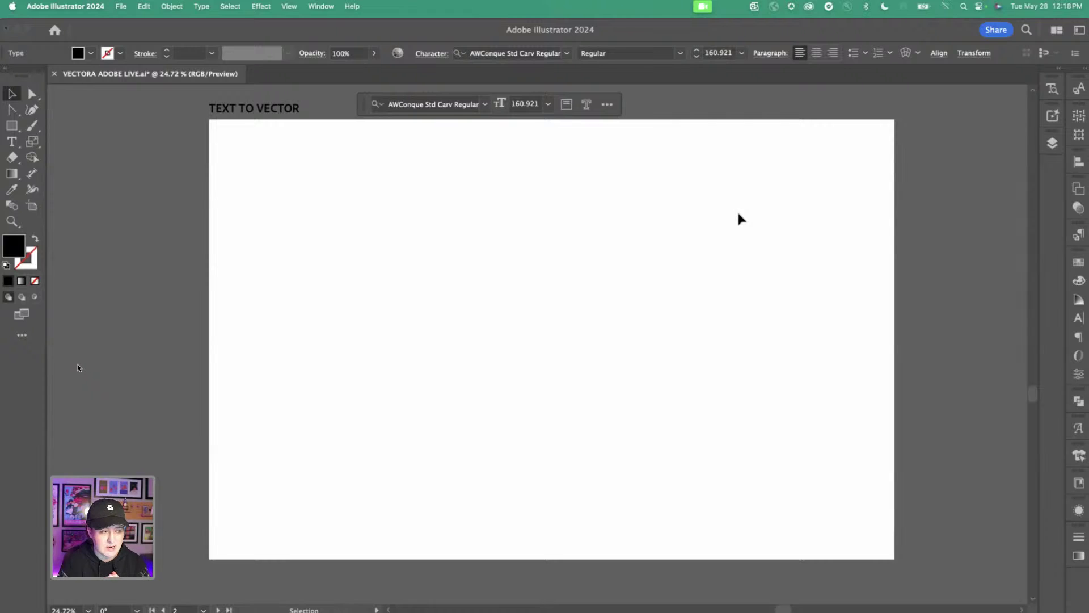
pyautogui.click(1053, 116)
pyautogui.click(1020, 346)
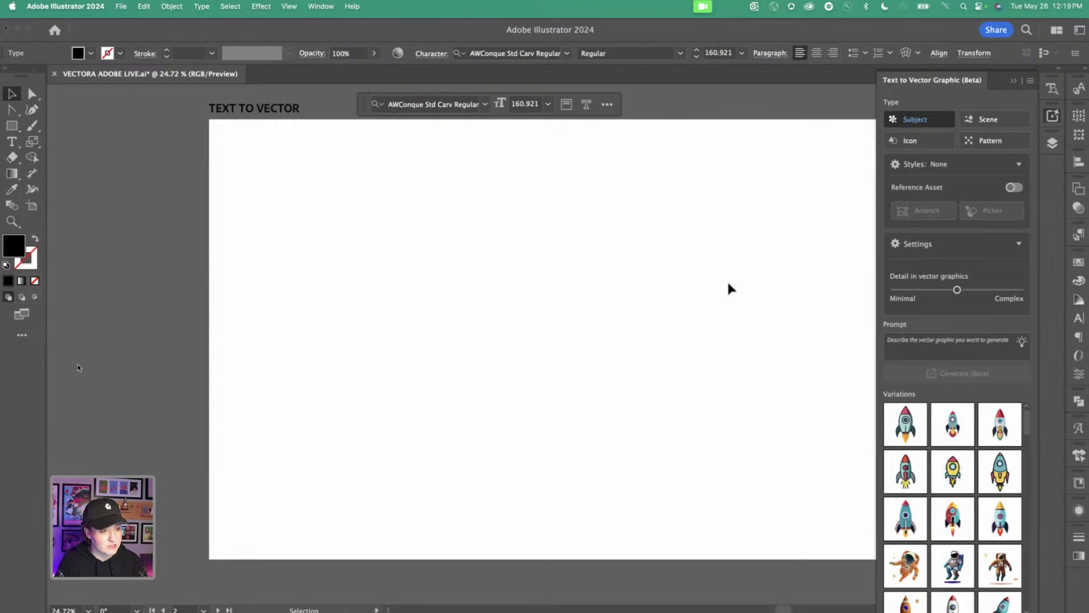
# Generate a Subject vector graphic from the prompt "colorful space ship, rocket orange" with nothing selected on the artboard
pyautogui.hscroll(2, 729, 284)
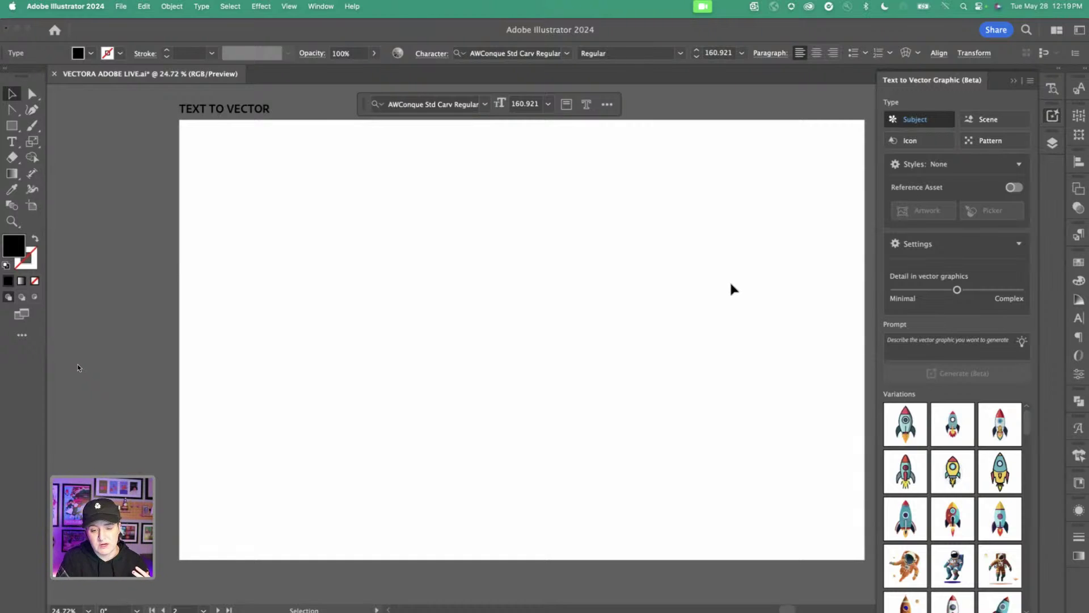
pyautogui.hscroll(1, 775, 322)
pyautogui.click(908, 347)
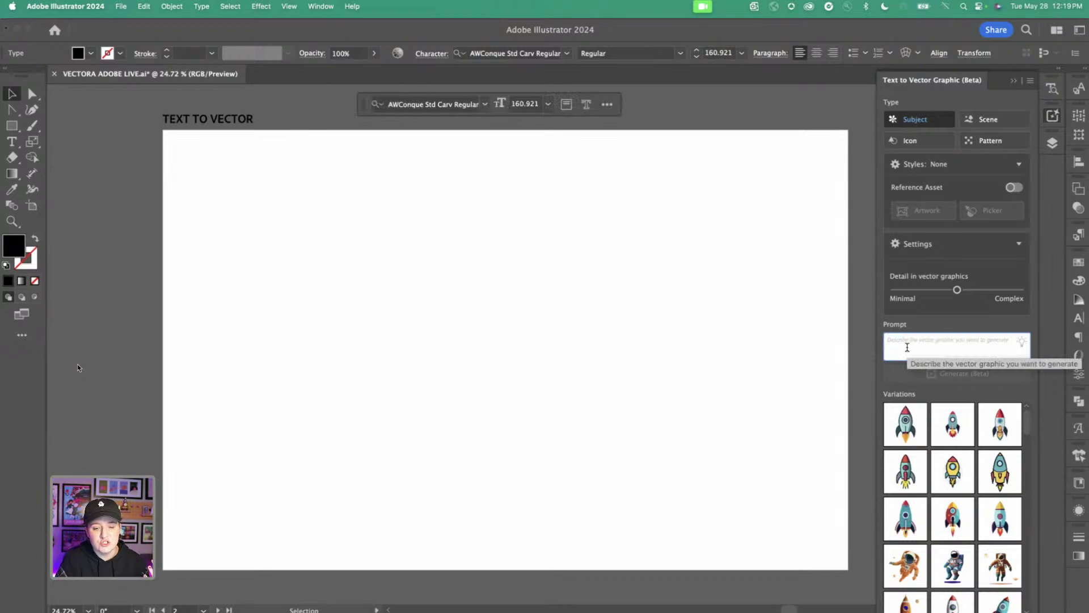
pyautogui.write('colo')
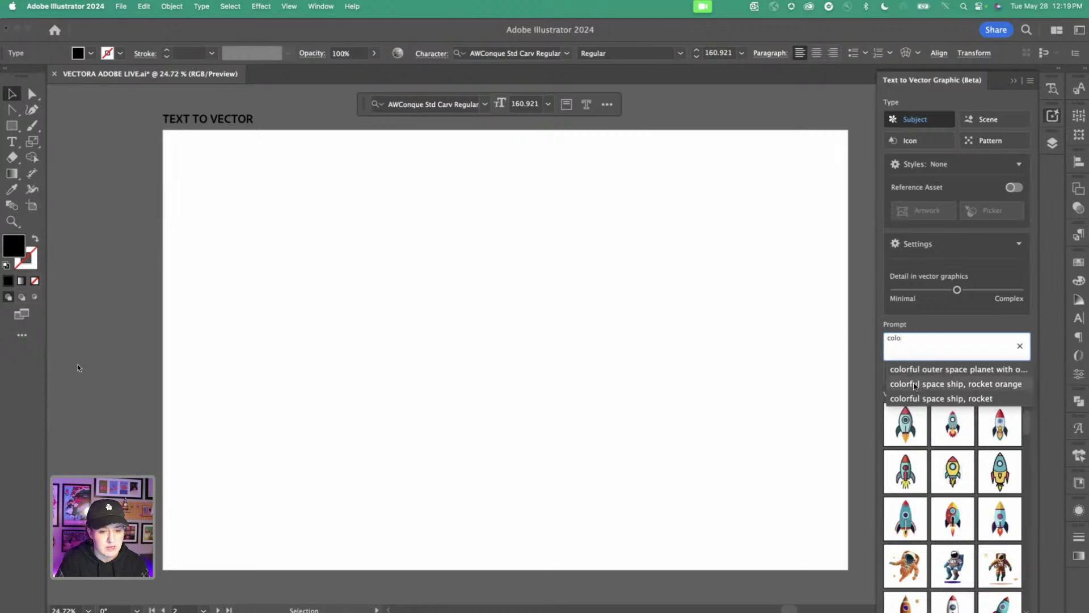
pyautogui.click(915, 384)
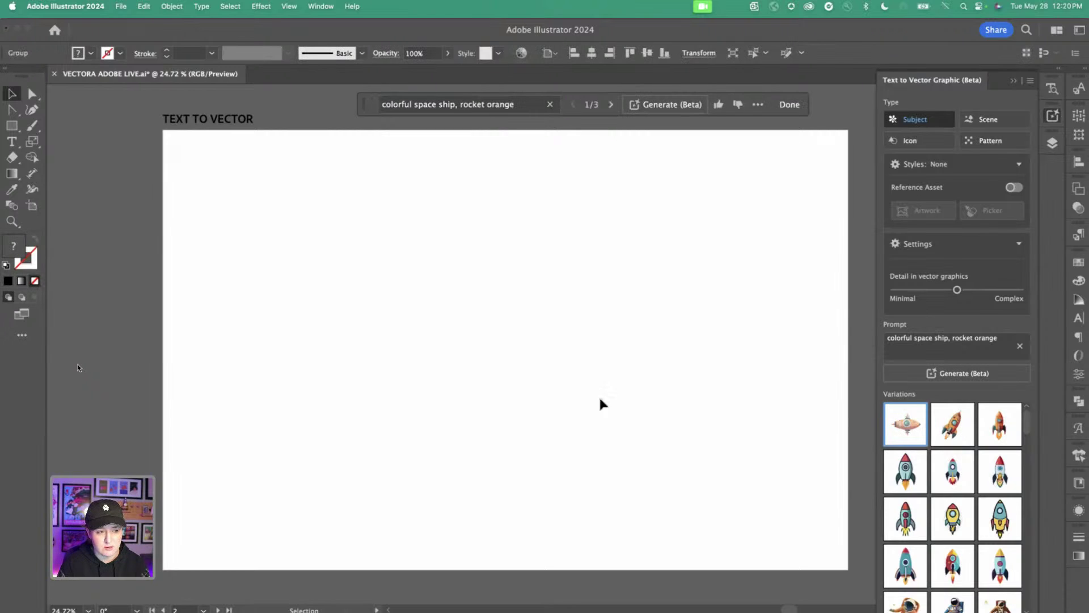
pyautogui.click(667, 403)
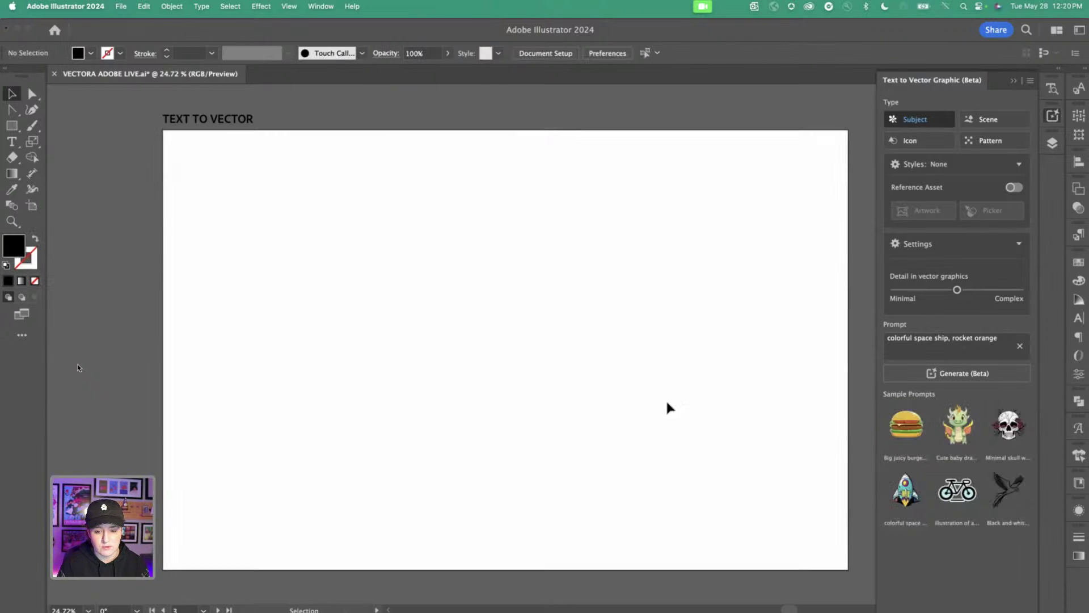
pyautogui.click(957, 372)
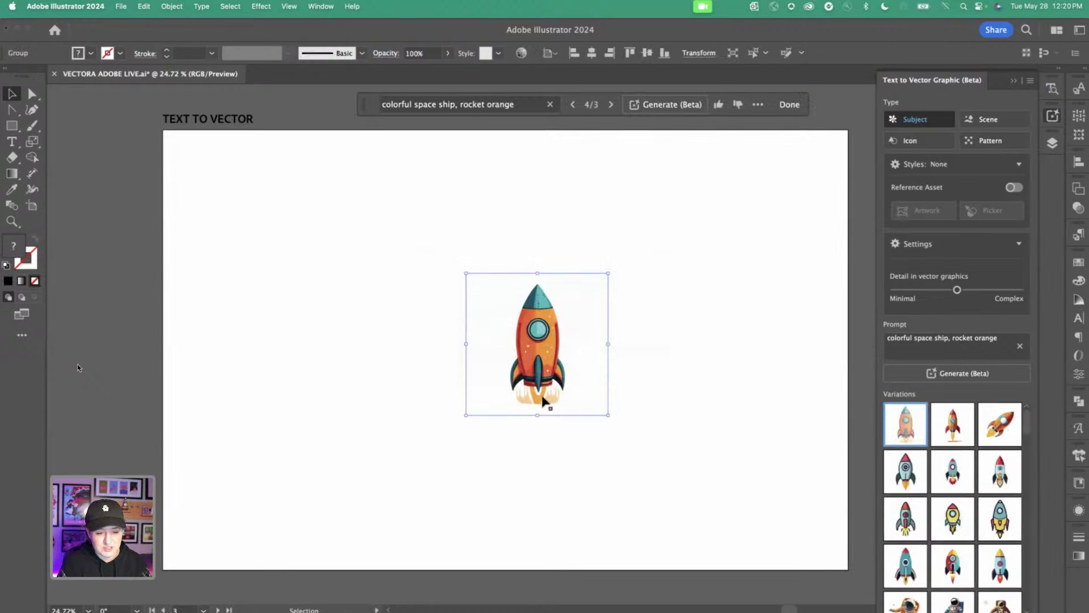
# Enlarge the generated rocket slightly, compare its variations and keep the third one with the tilted rocket
pyautogui.moveTo(538, 419); pyautogui.dragTo(537, 444)
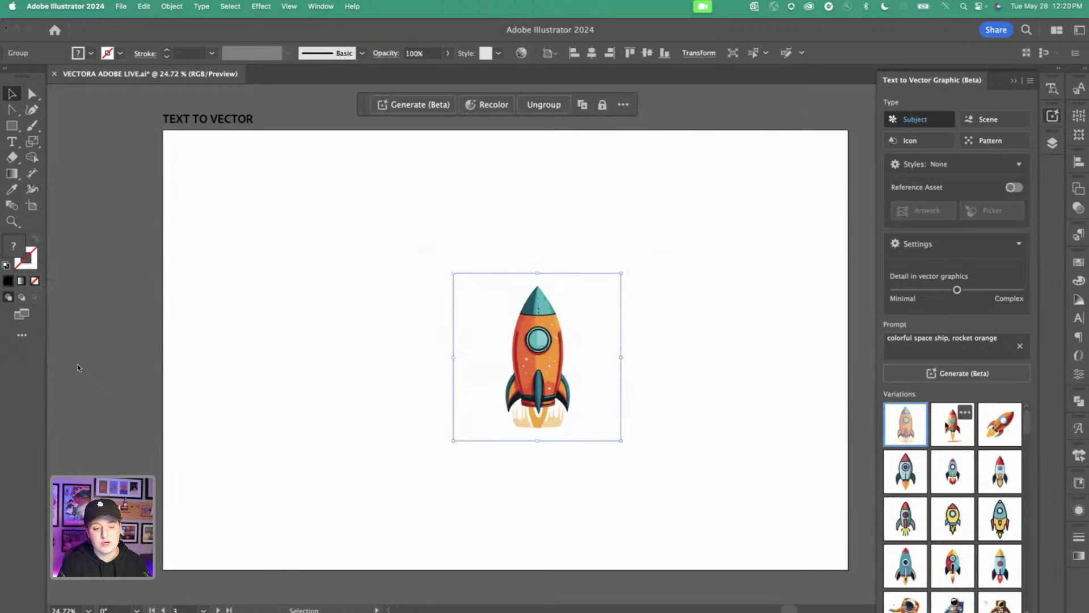
pyautogui.click(946, 424)
pyautogui.click(1007, 432)
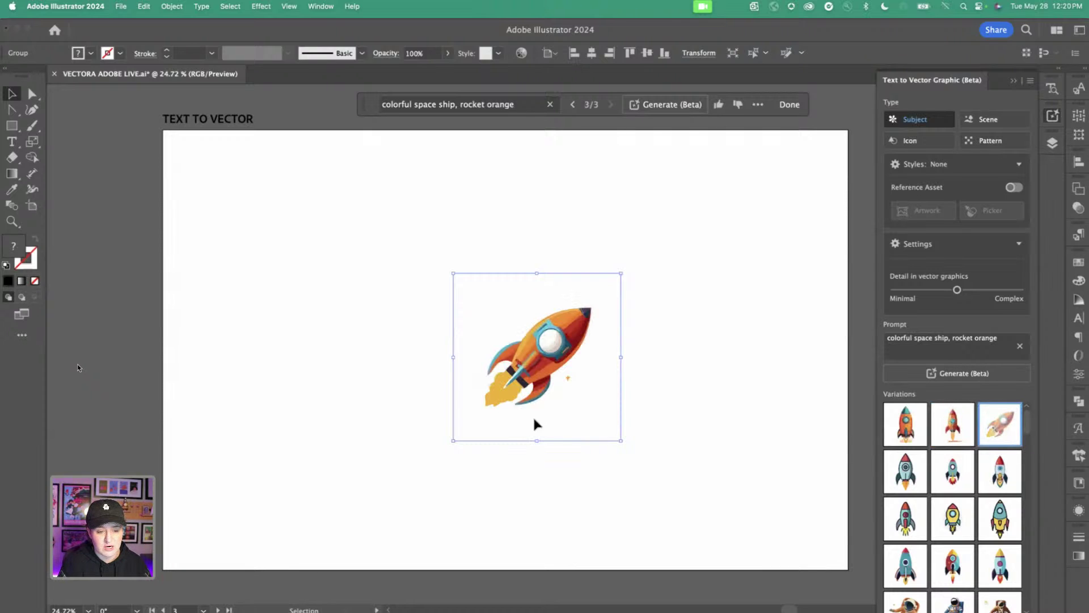
pyautogui.click(538, 474)
# Inspect the tilted rocket's vector paths in outline view and return to the colour preview
pyautogui.scroll(5, 538, 474)
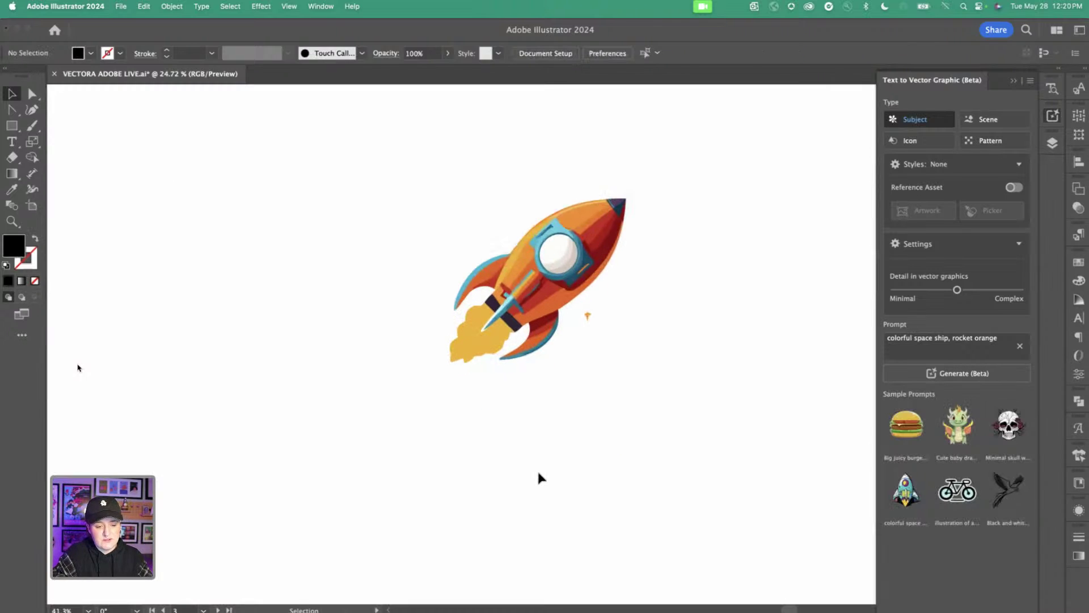
pyautogui.press('super+y')
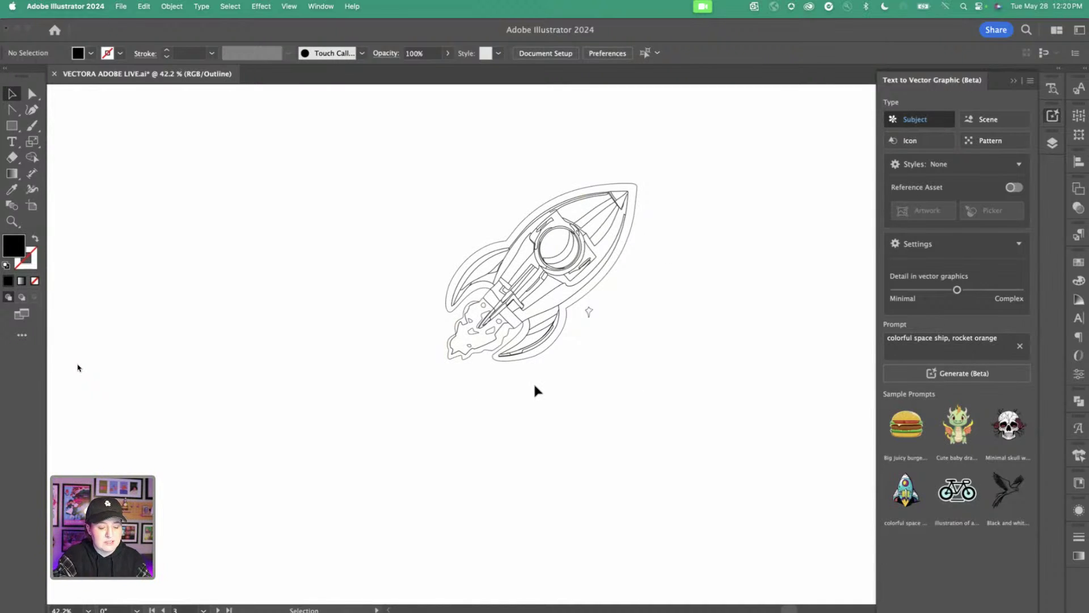
pyautogui.press('super+y')
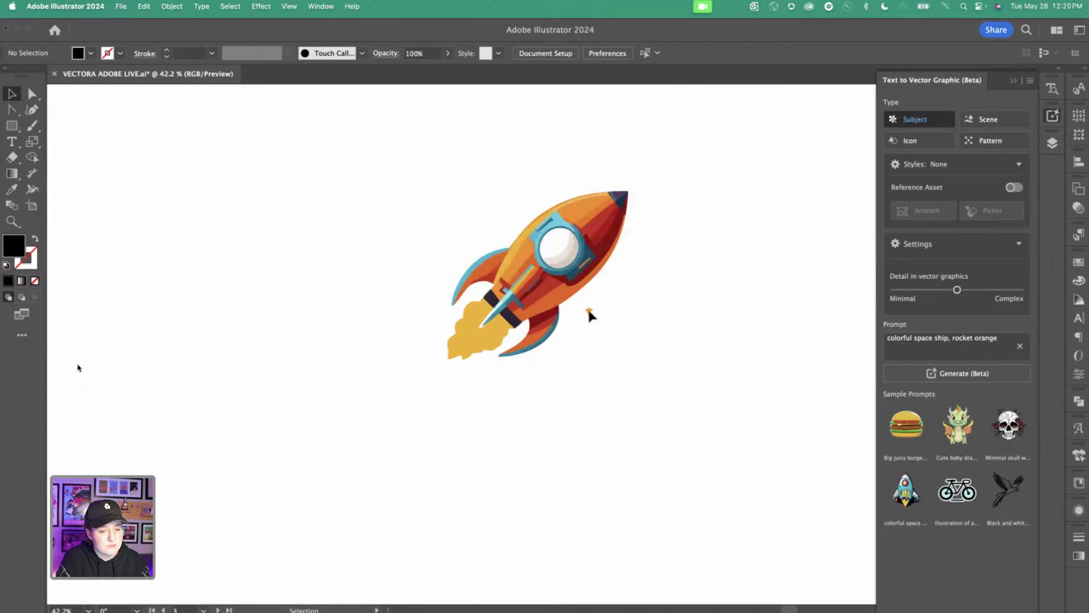
# Isolate the small orange star beside the rocket, delete it and leave isolation mode
pyautogui.click(588, 313)
pyautogui.doubleClick(589, 312)
pyautogui.doubleClick(588, 314)
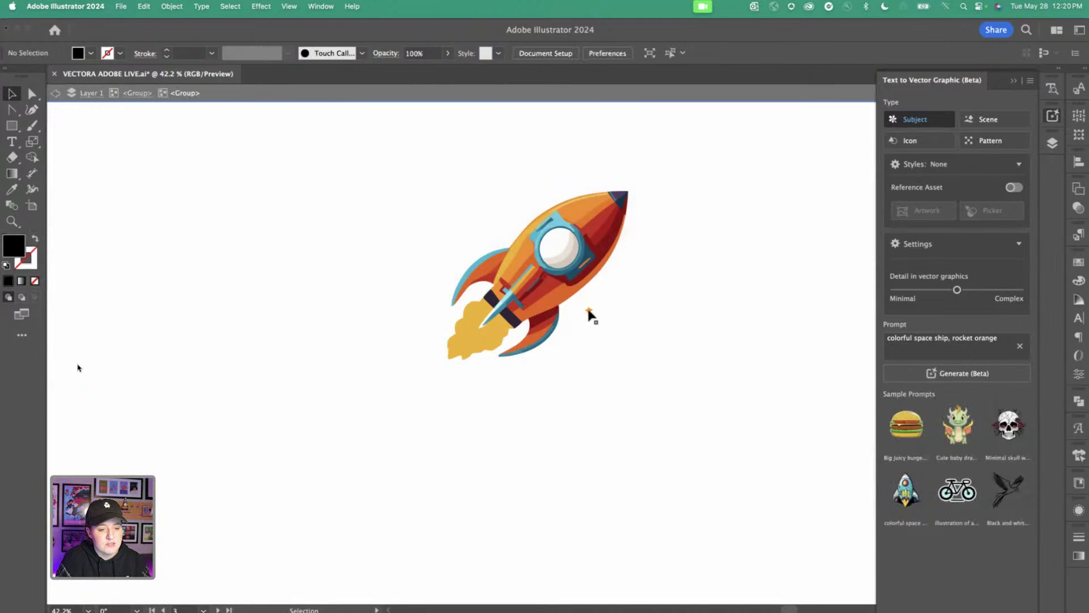
pyautogui.click(588, 310)
pyautogui.doubleClick(663, 357)
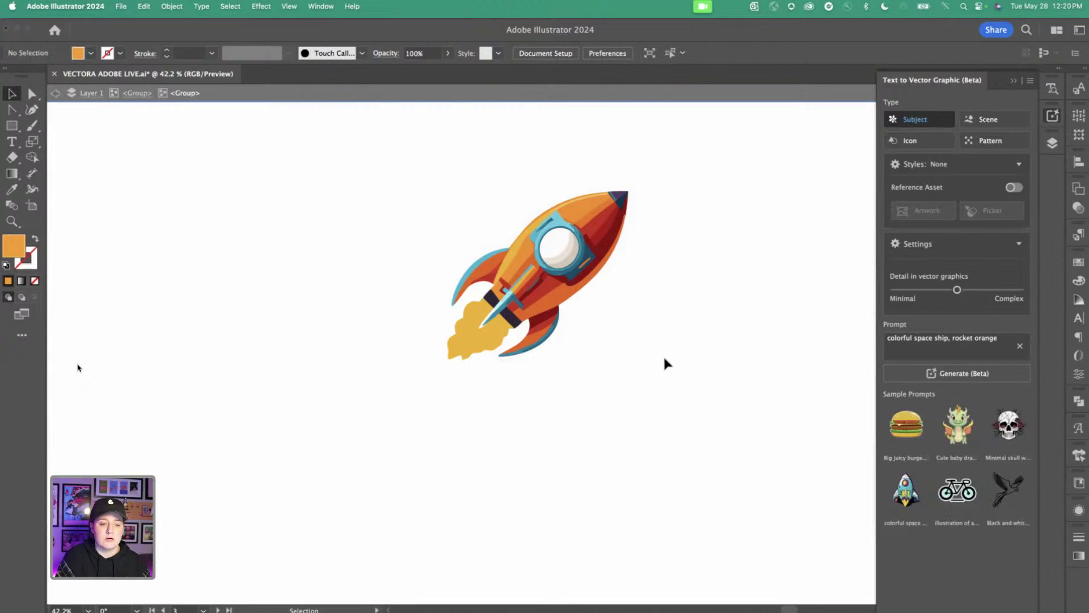
# Move the rocket to the left side of the artboard and deselect it
pyautogui.scroll(-2, 526, 408)
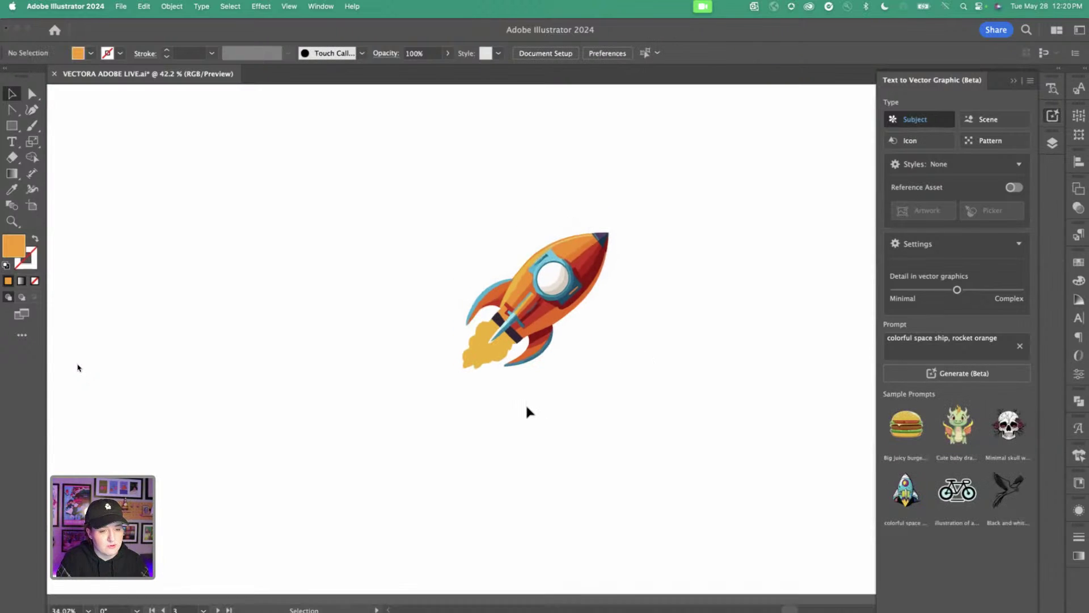
pyautogui.scroll(5, 521, 413)
pyautogui.hscroll(-2, 521, 413)
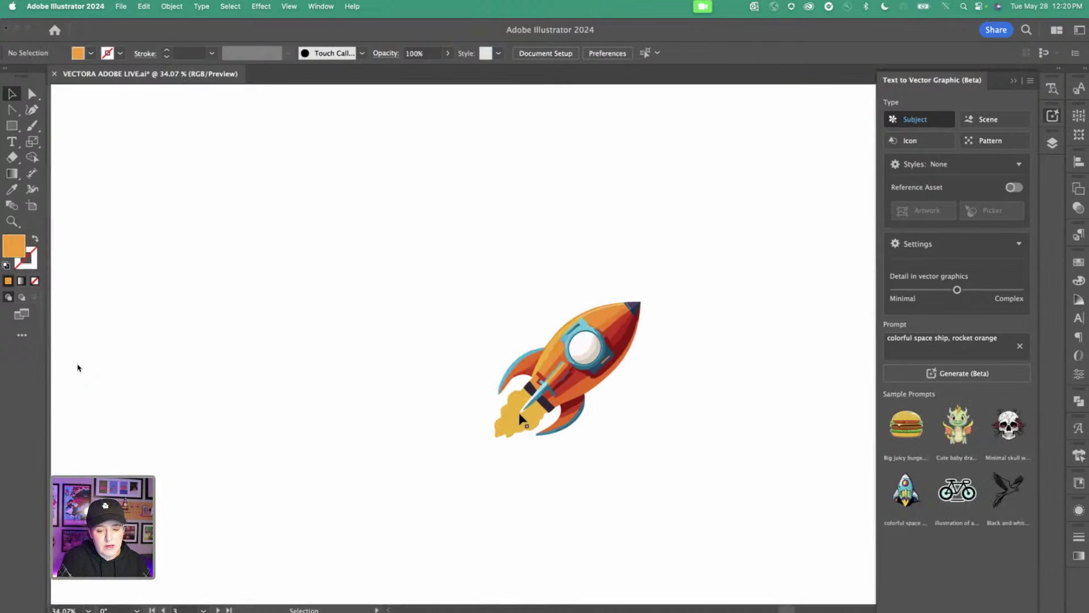
pyautogui.click(558, 378)
pyautogui.moveTo(559, 379); pyautogui.dragTo(309, 358)
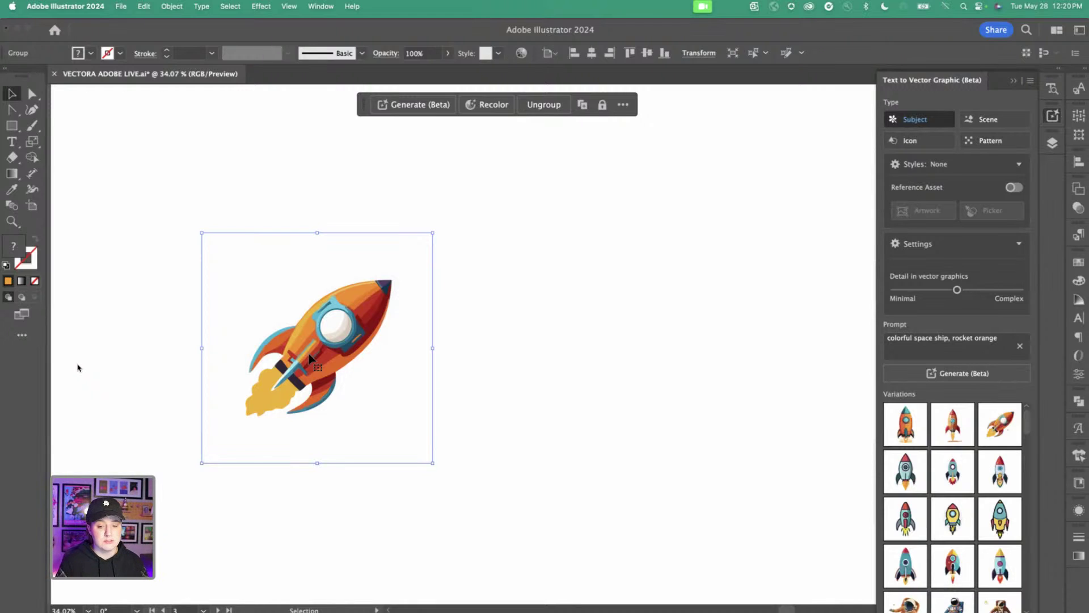
pyautogui.click(522, 474)
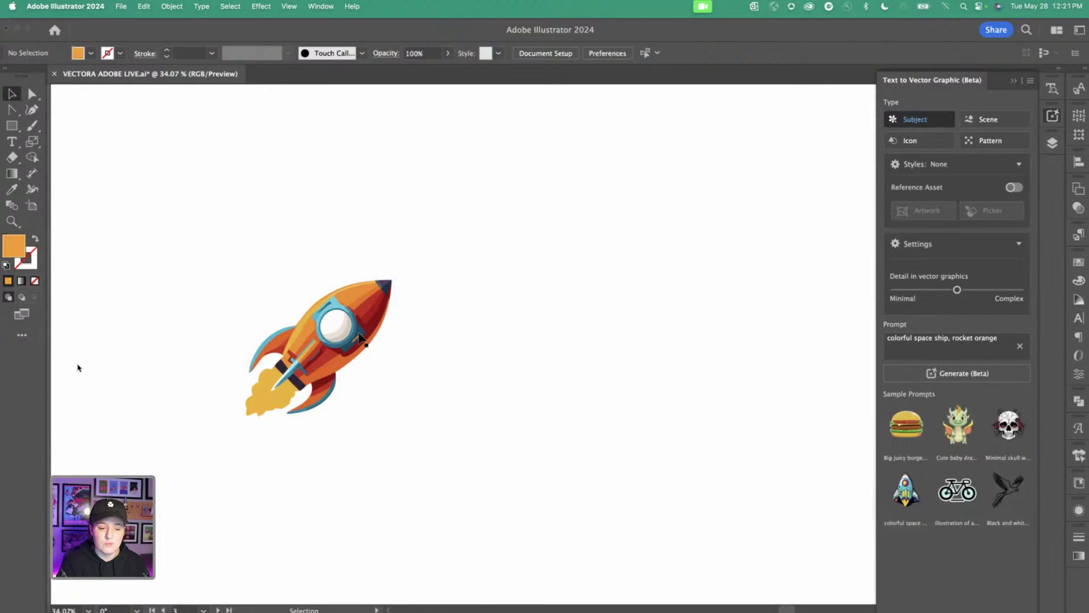
pyautogui.moveTo(361, 338); pyautogui.dragTo(272, 338)
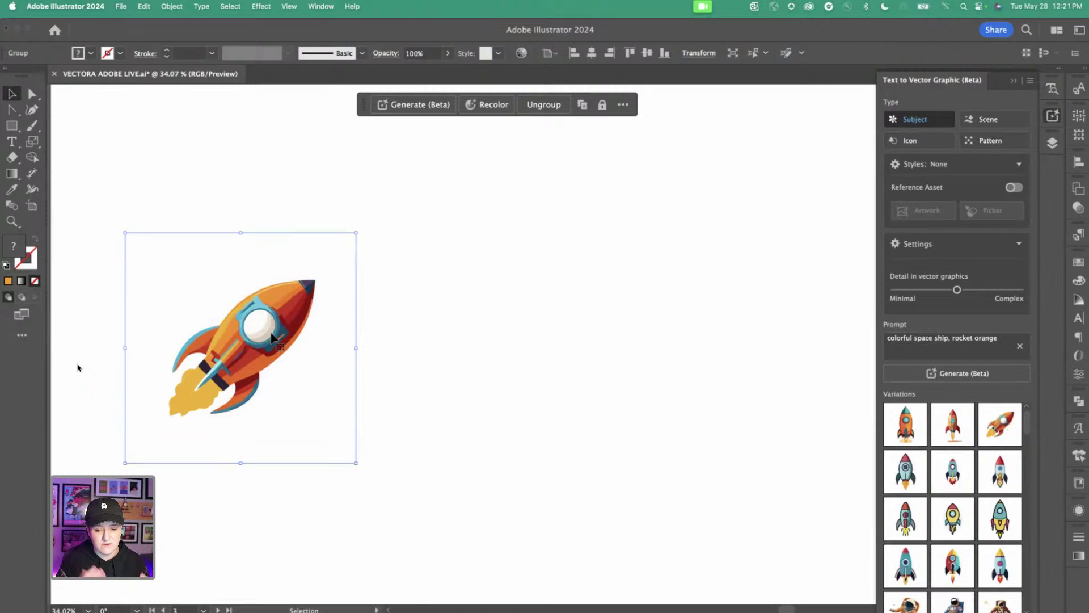
pyautogui.click(648, 344)
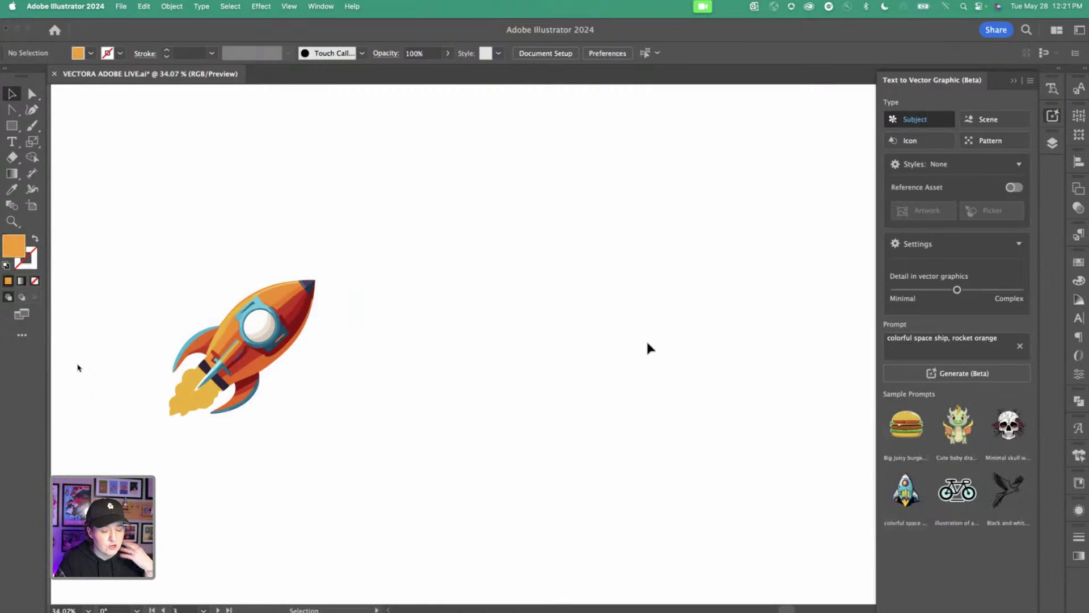
# Replace the prompt with "astronaut floating in space in an orange suit" and generate the subject graphic
pyautogui.click(893, 352)
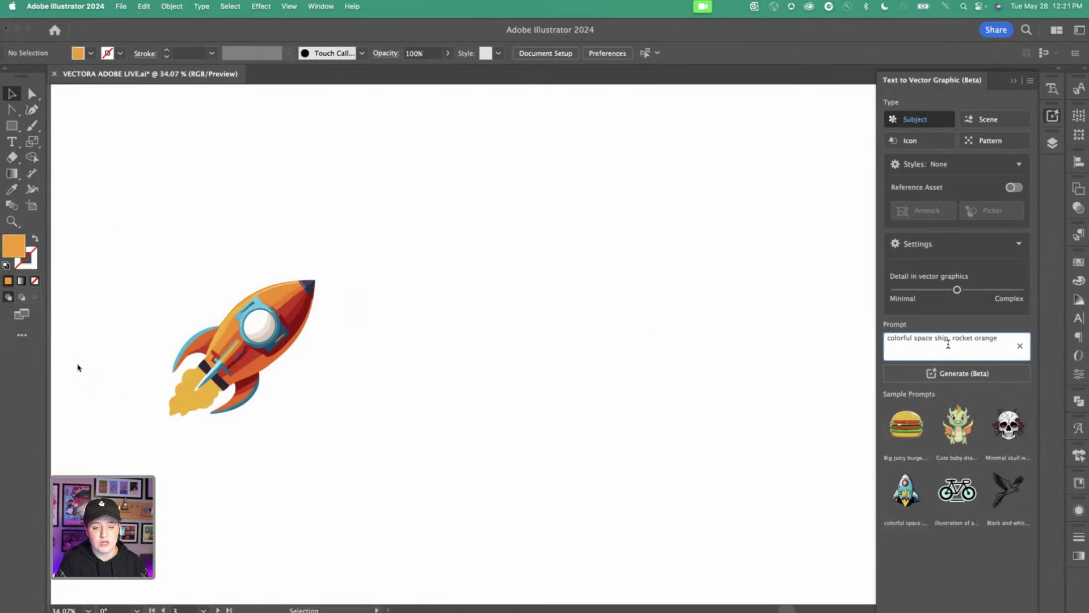
pyautogui.click(1020, 345)
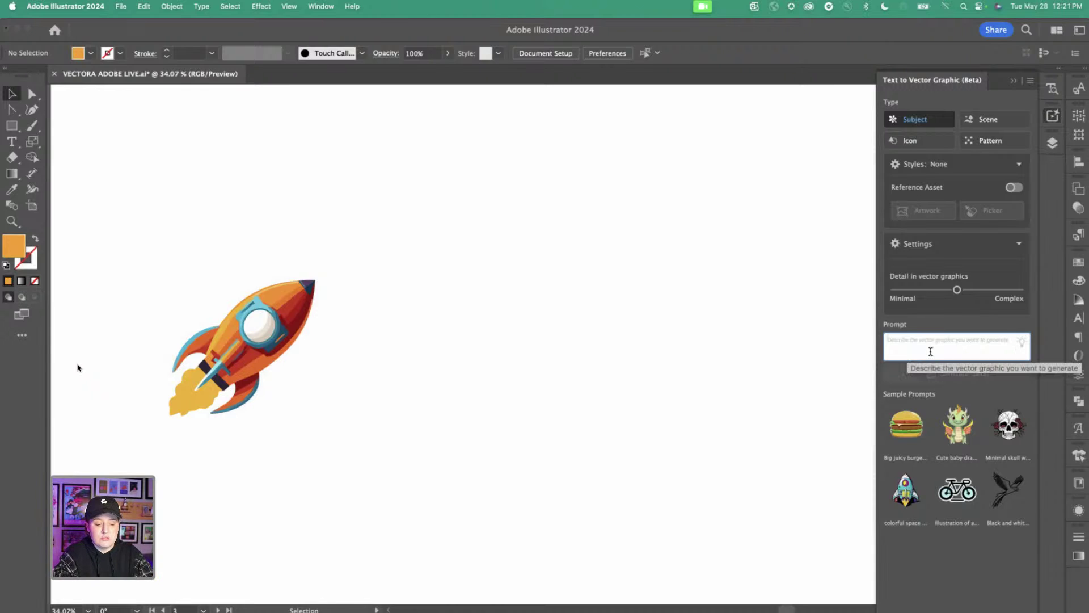
pyautogui.write('as')
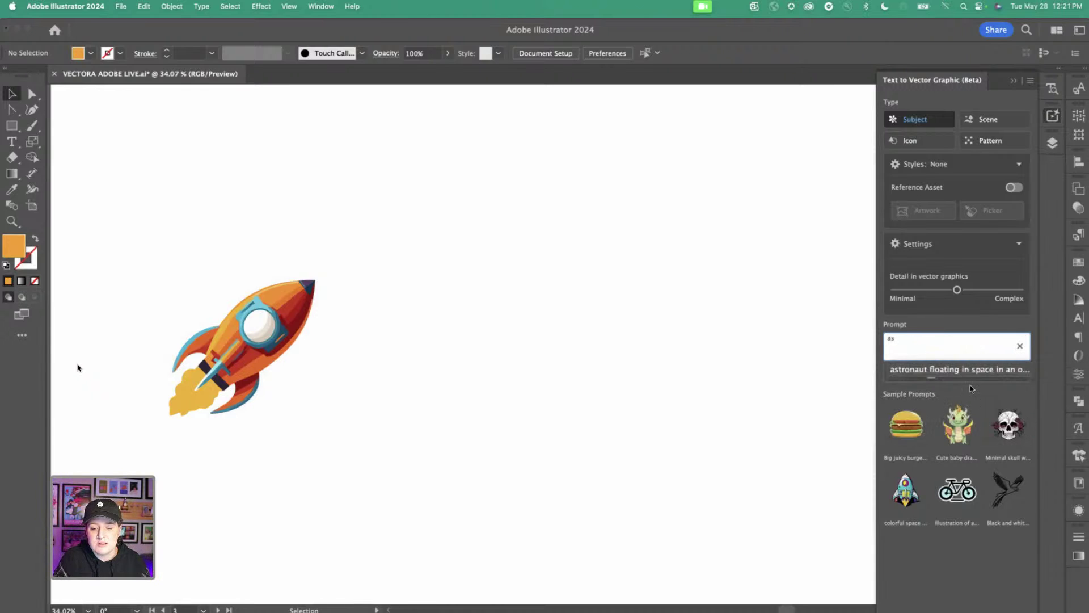
pyautogui.click(961, 371)
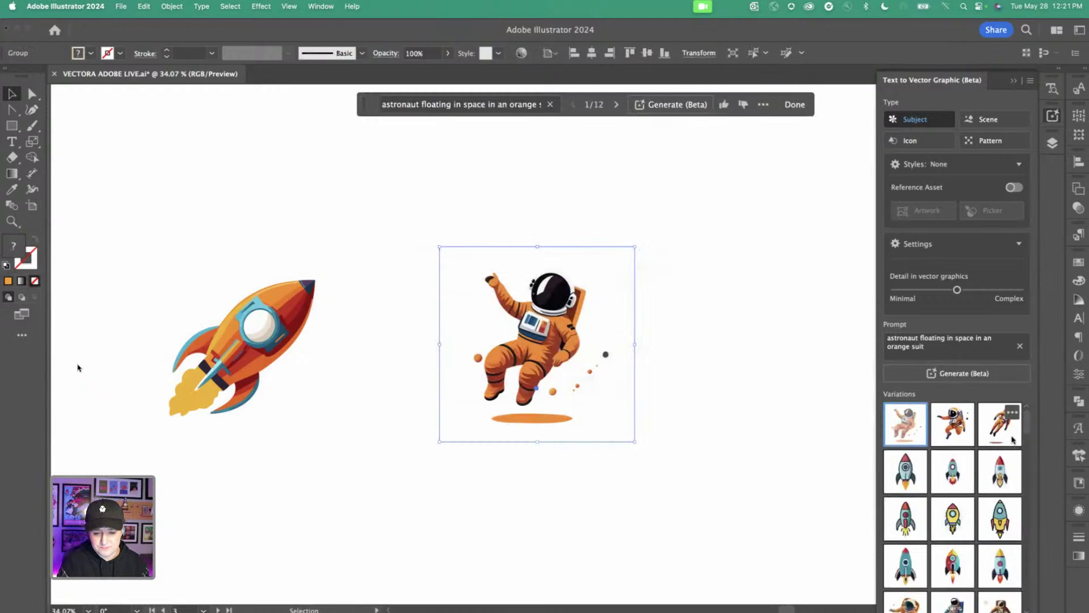
# Compare the three generated astronaut variations on the artboard
pyautogui.click(1013, 441)
pyautogui.click(966, 438)
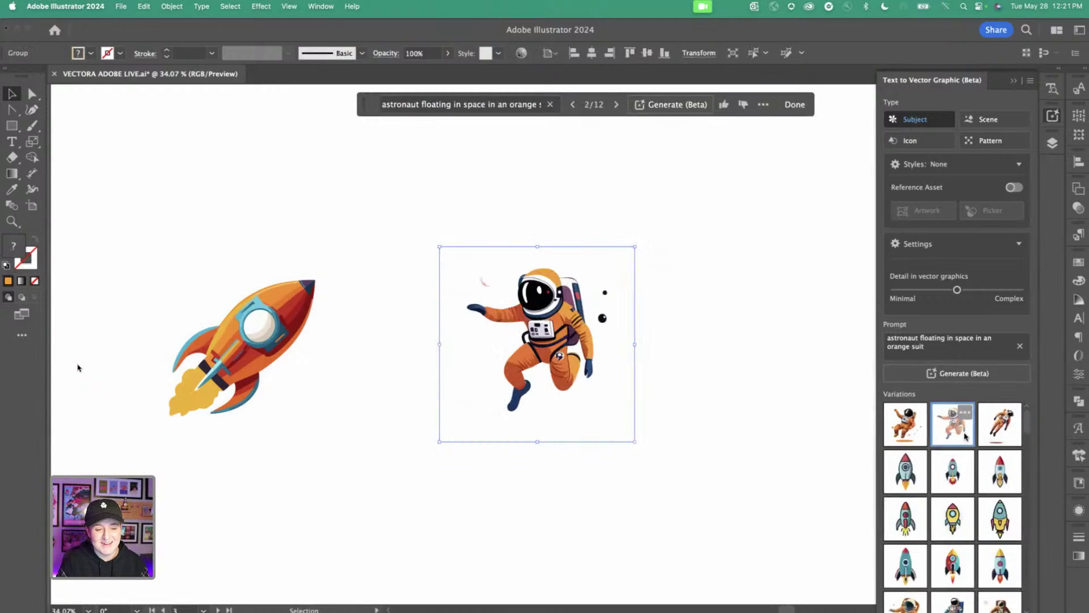
pyautogui.click(911, 433)
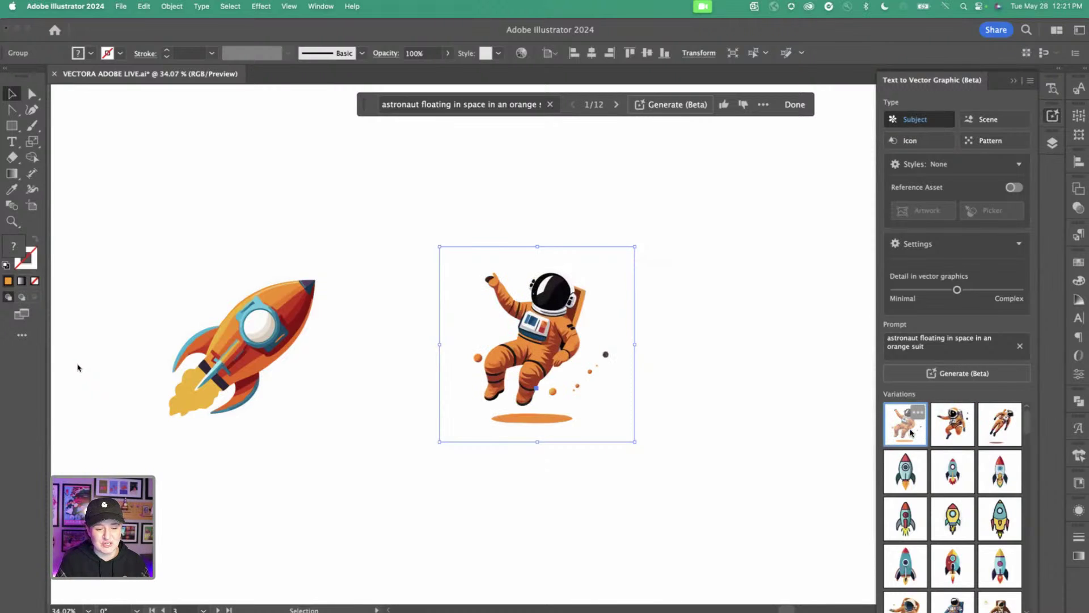
pyautogui.click(952, 442)
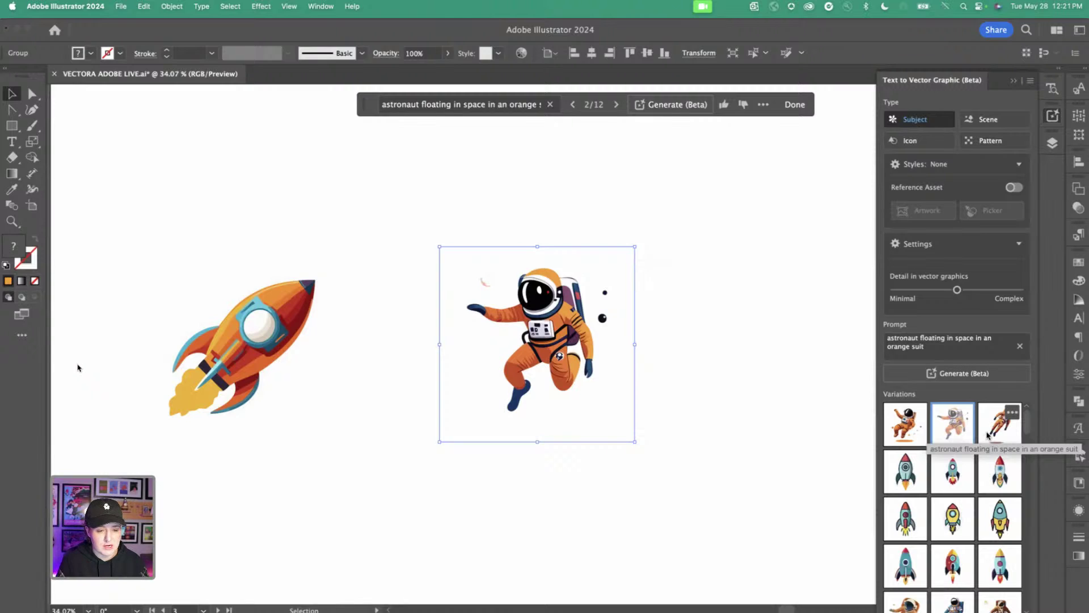
pyautogui.click(997, 437)
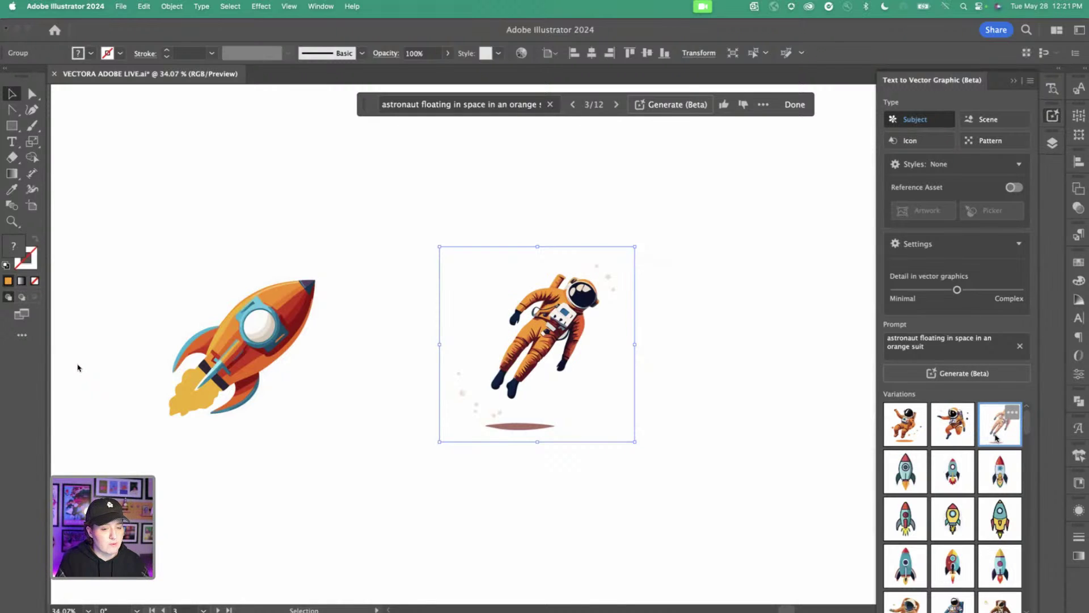
pyautogui.click(950, 444)
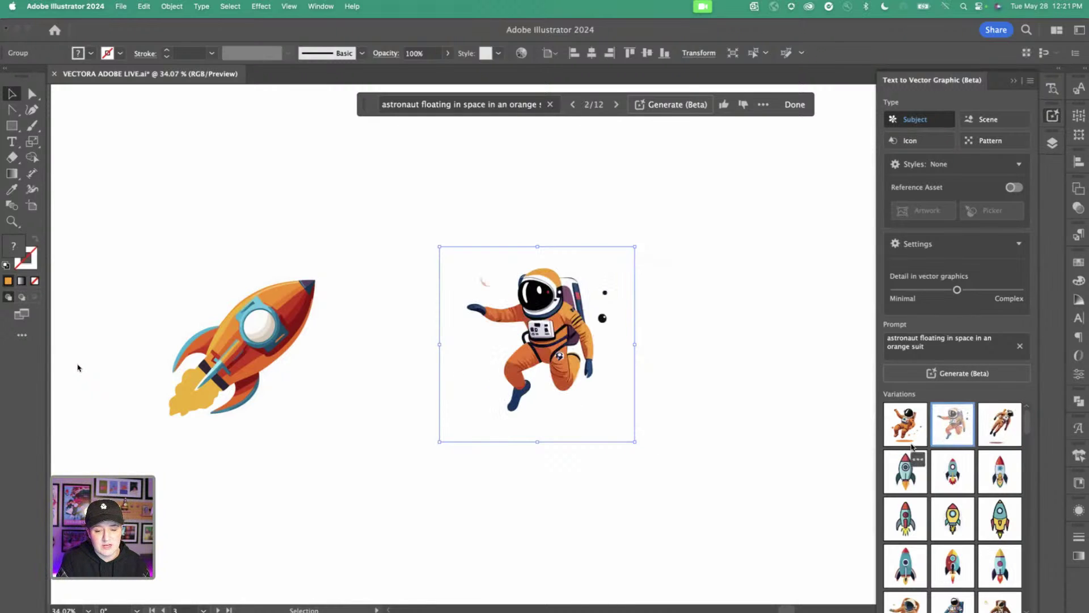
pyautogui.click(993, 435)
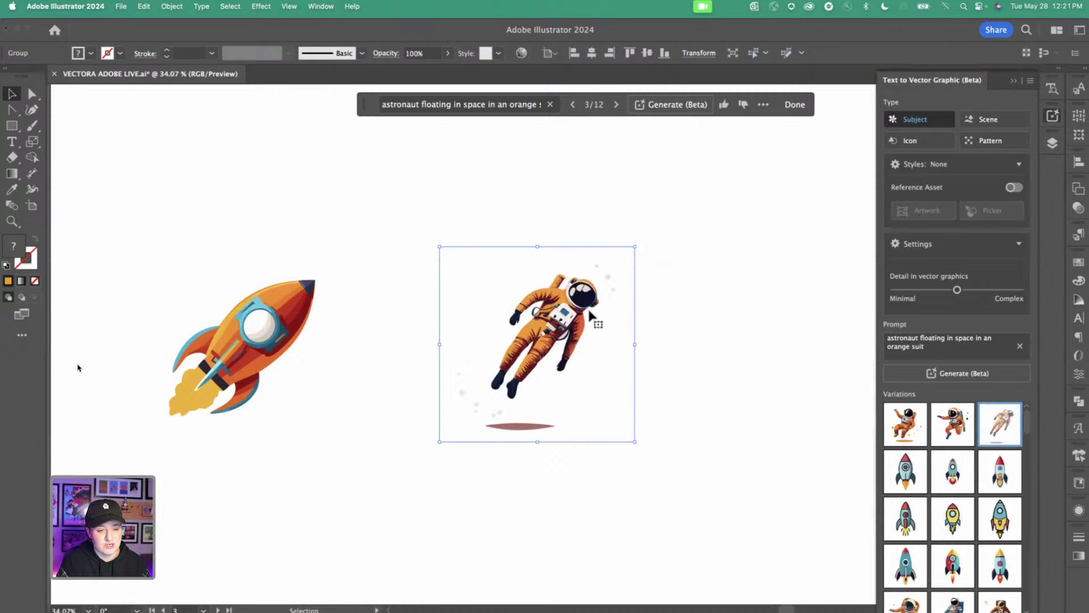
# Move the astronaut up and left on the artboard, switch it to the second variation and deselect it
pyautogui.moveTo(590, 315); pyautogui.dragTo(528, 226)
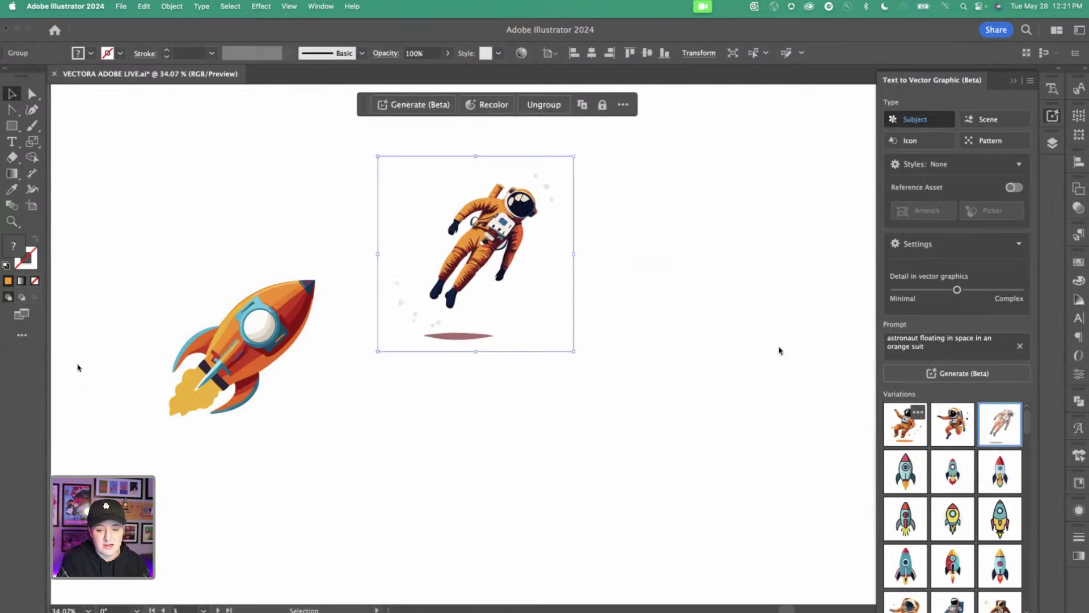
pyautogui.click(946, 431)
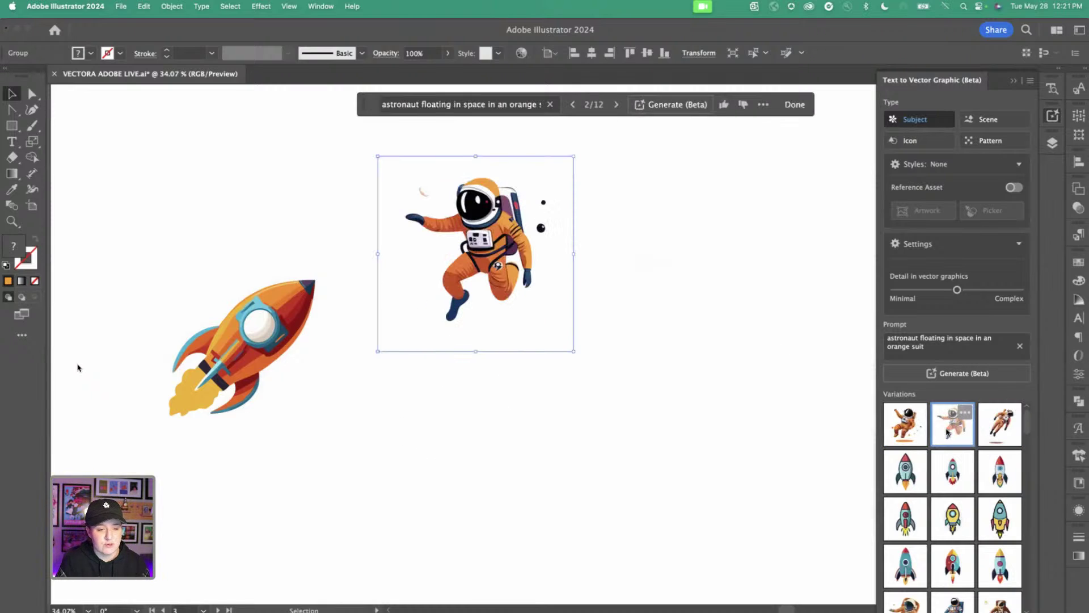
pyautogui.click(711, 356)
pyautogui.click(517, 294)
pyautogui.click(771, 339)
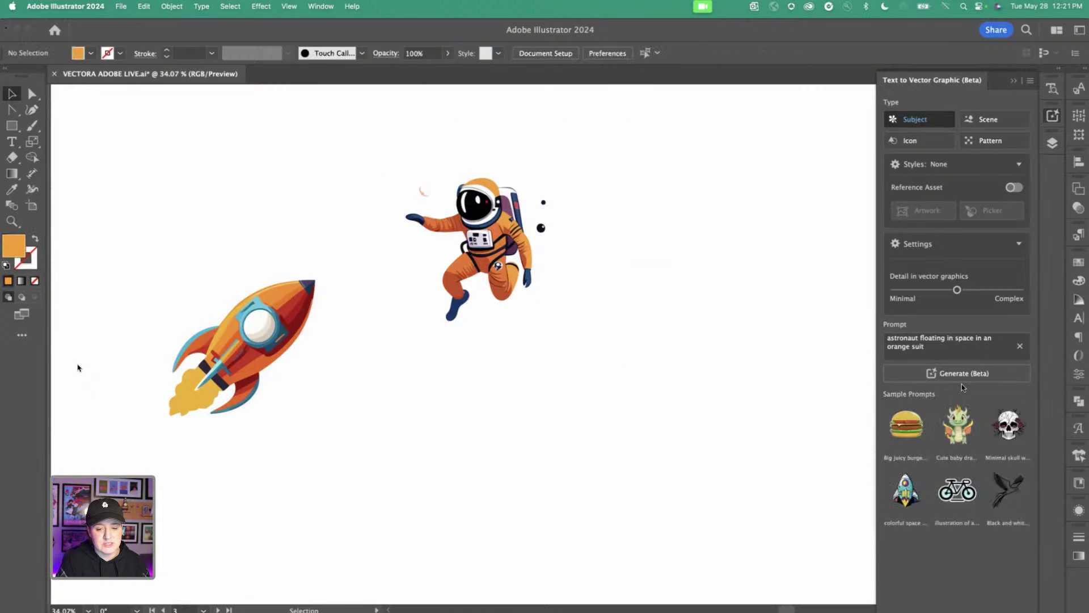
# Generate another astronaut from the same prompt, keep the third variation and place it just right of the rocket
pyautogui.click(962, 375)
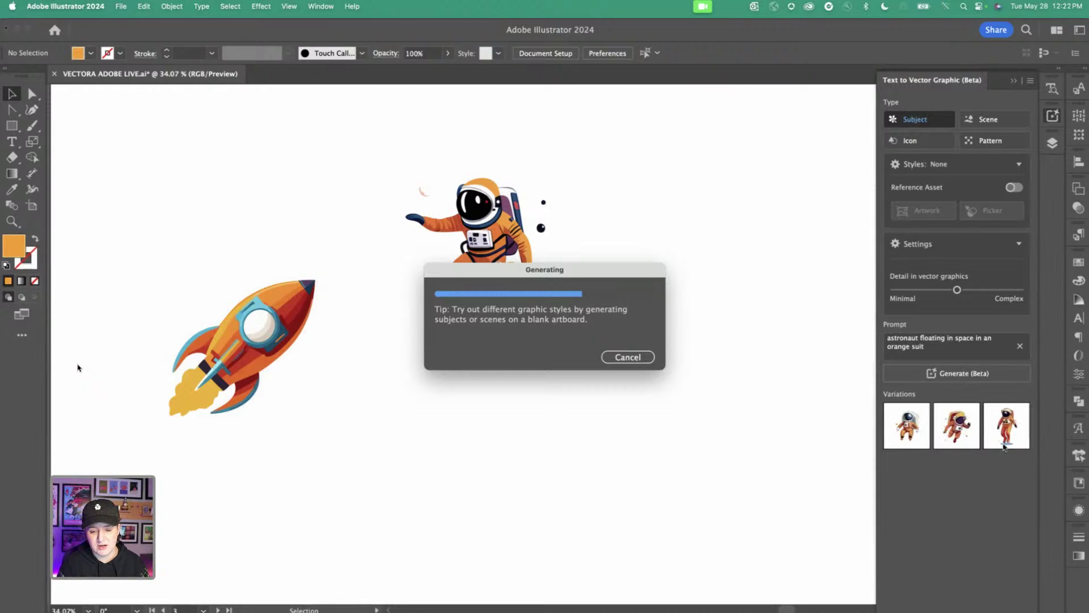
pyautogui.click(954, 434)
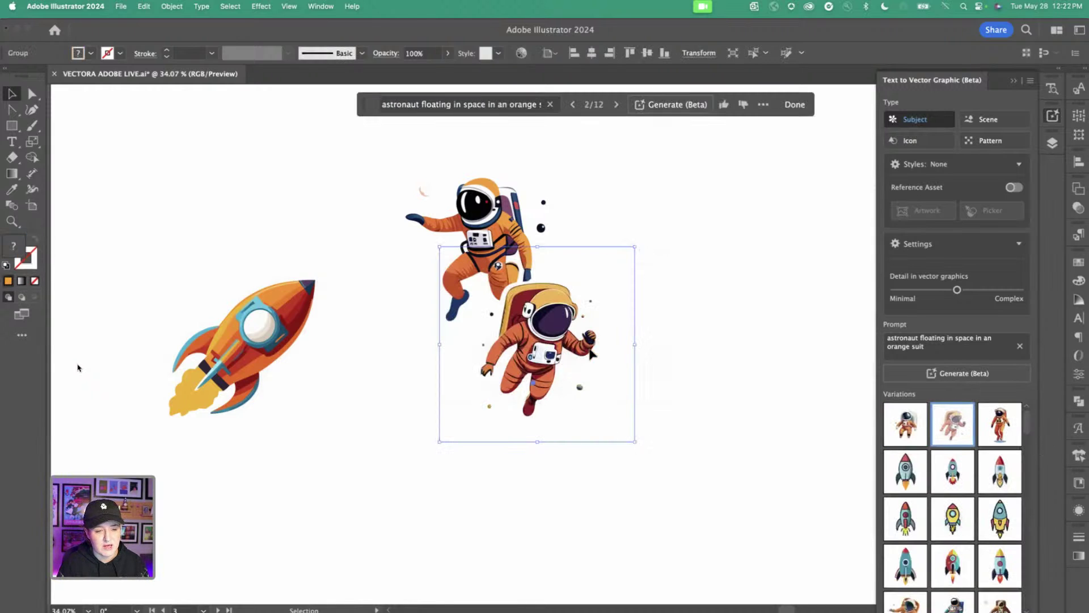
pyautogui.click(905, 427)
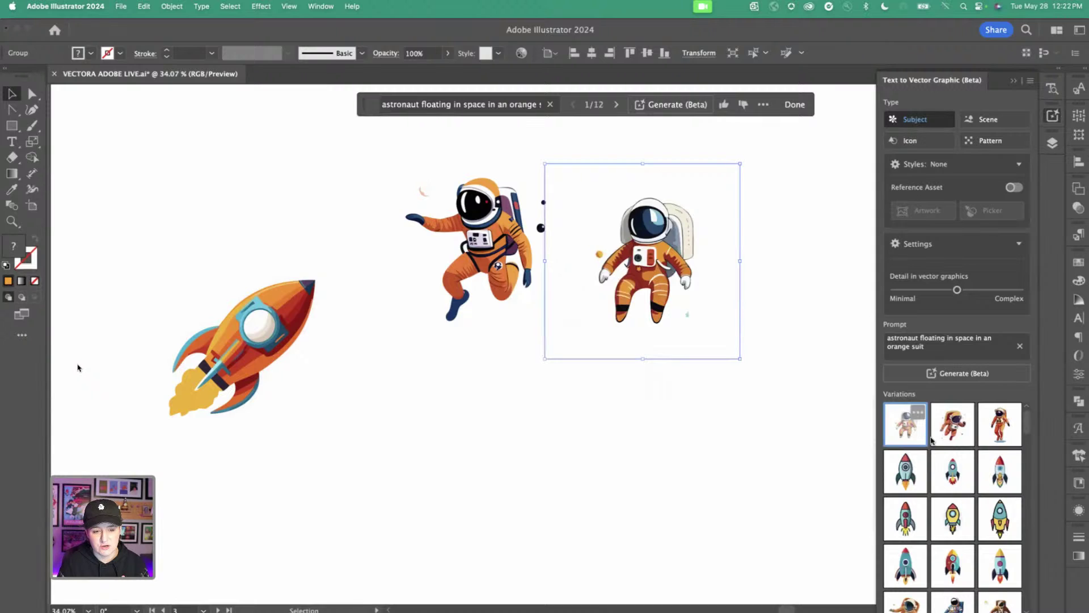
pyautogui.click(997, 435)
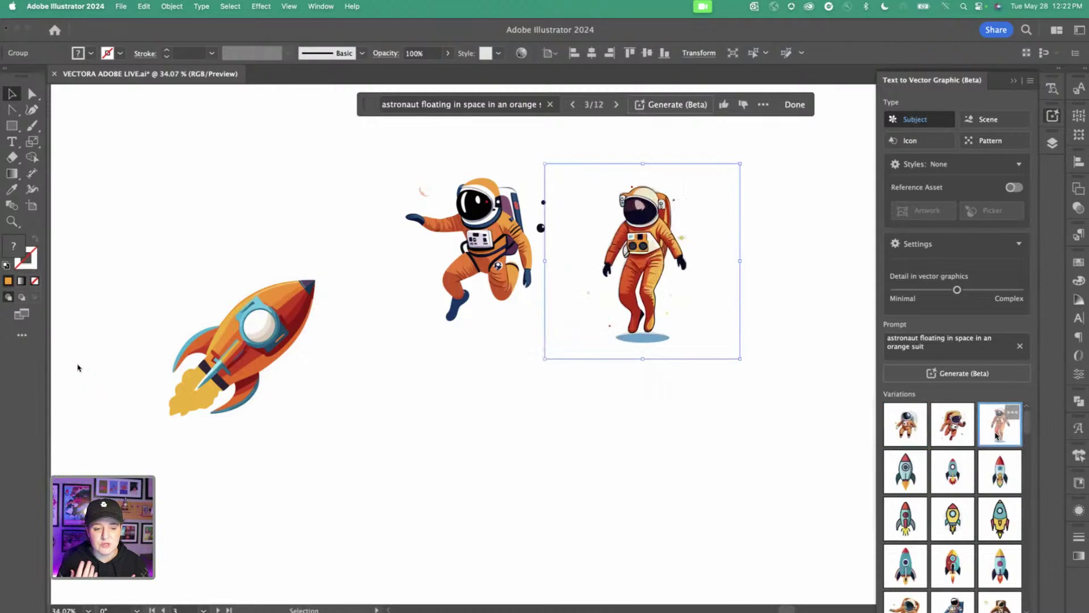
pyautogui.moveTo(642, 238); pyautogui.dragTo(377, 356)
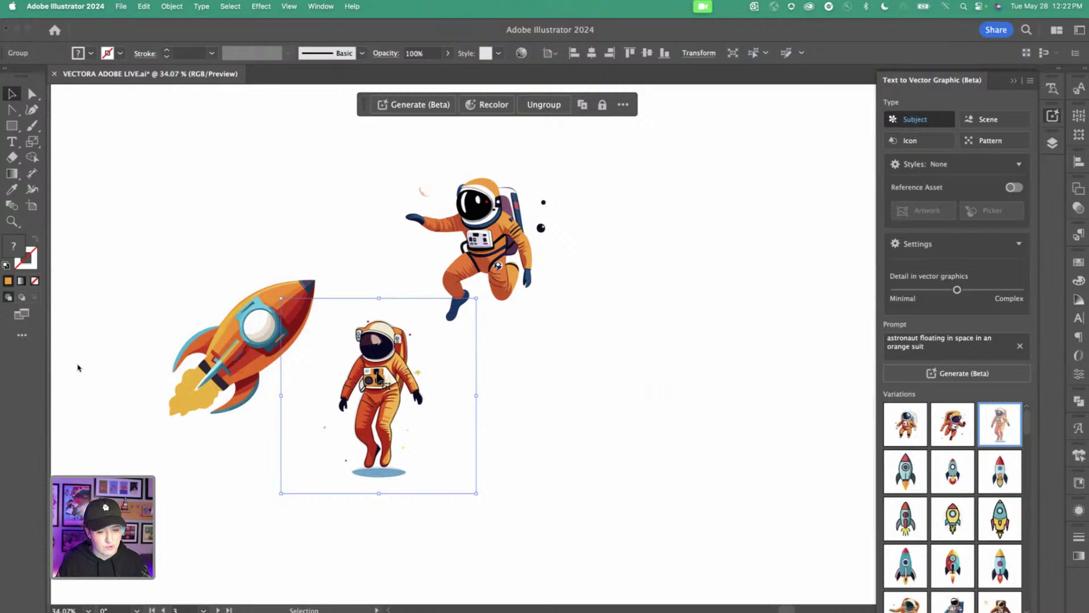
pyautogui.click(639, 257)
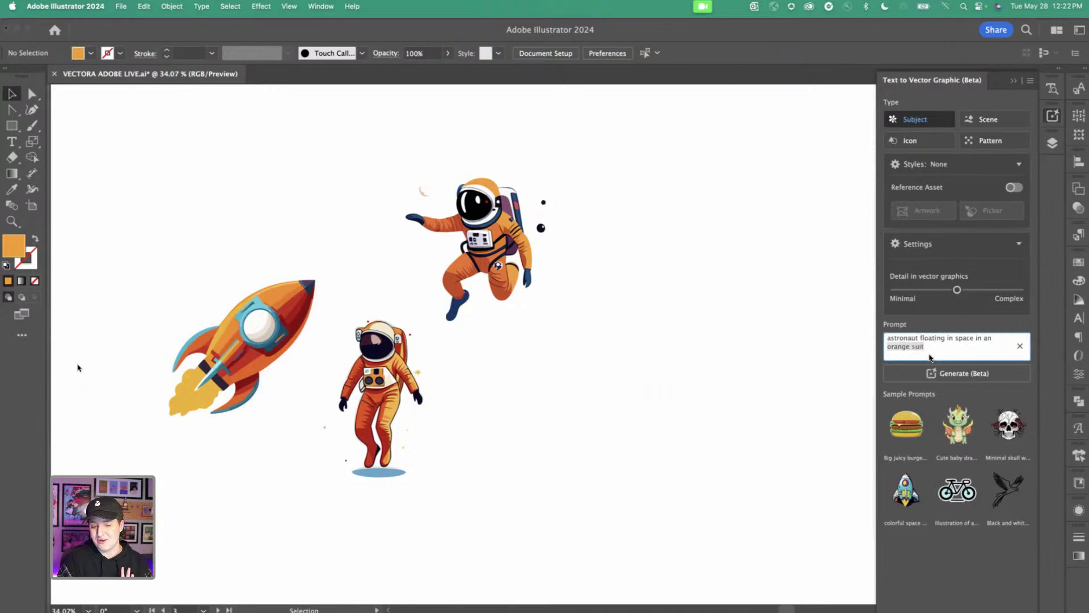
# Replace the prompt with "colorful outer space planet with orange and rust" and generate the graphic
pyautogui.click(940, 353)
pyautogui.moveTo(944, 354); pyautogui.dragTo(864, 328)
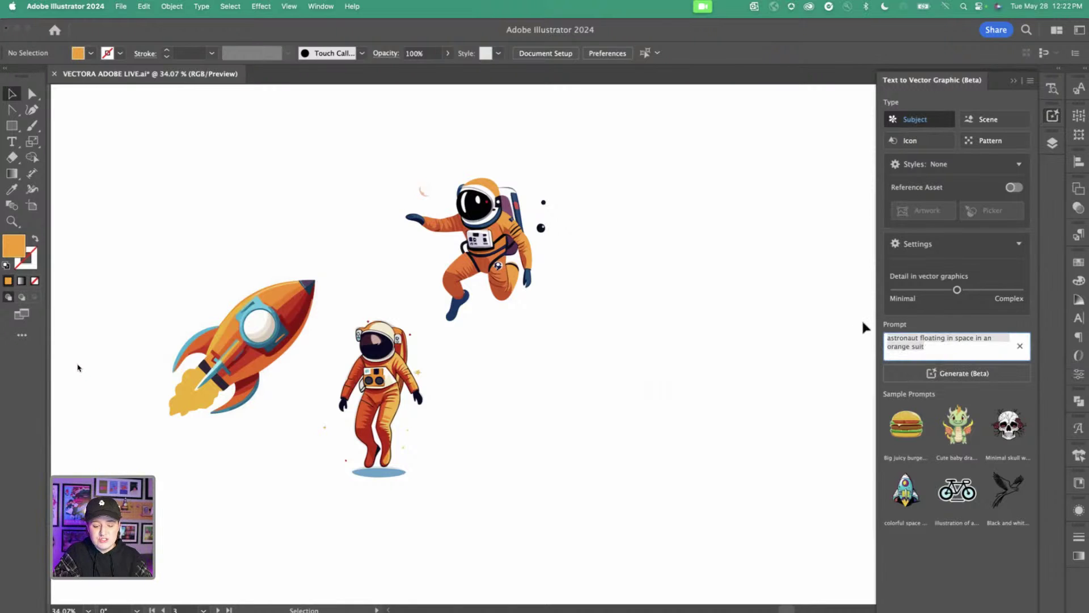
pyautogui.press('BackSpace')
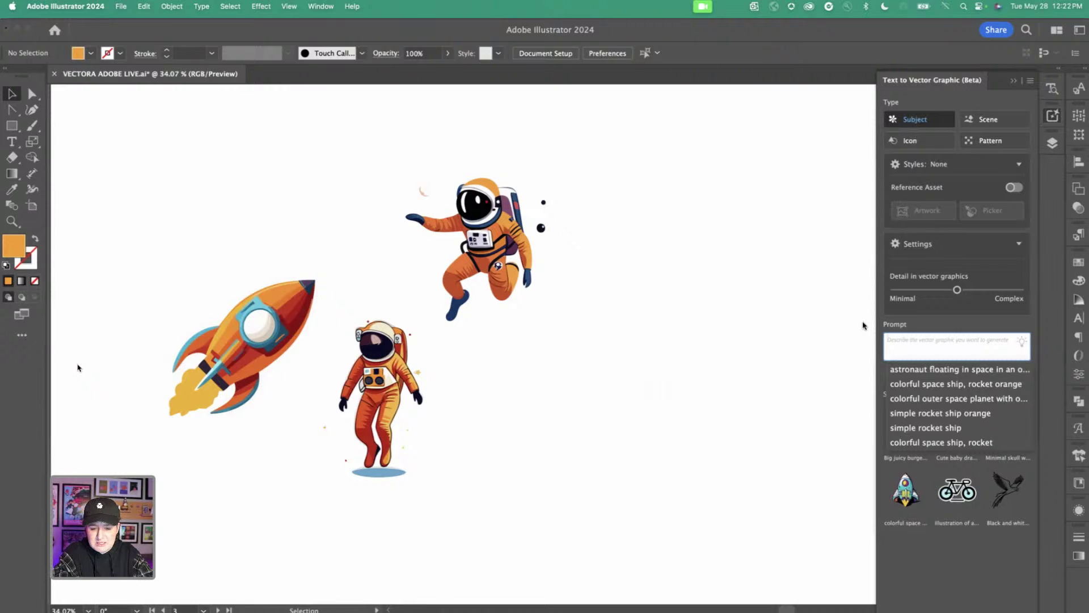
pyautogui.press('Escape')
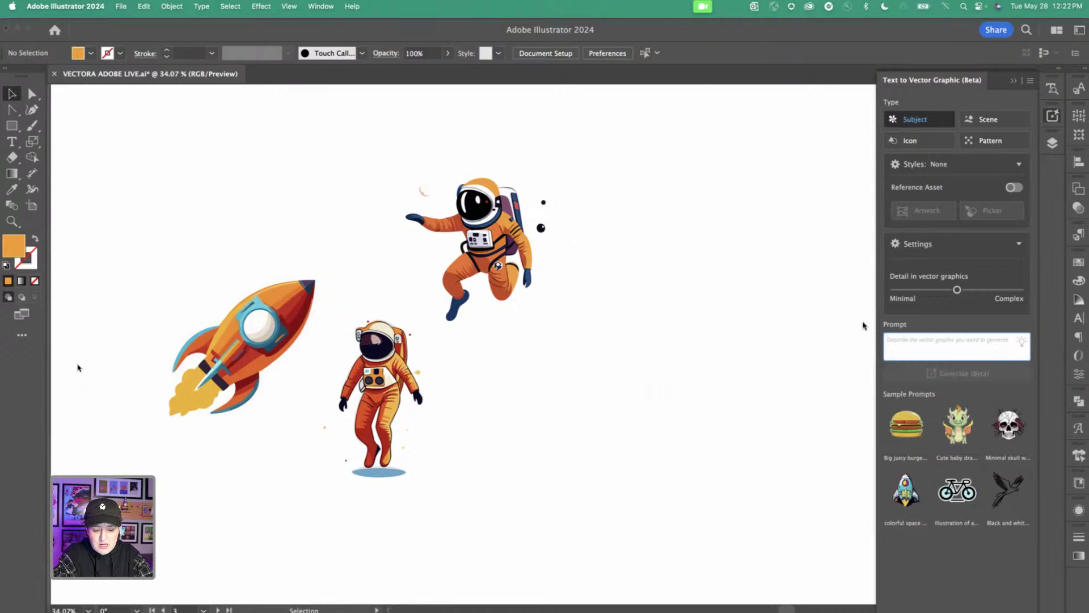
pyautogui.write('colorfu')
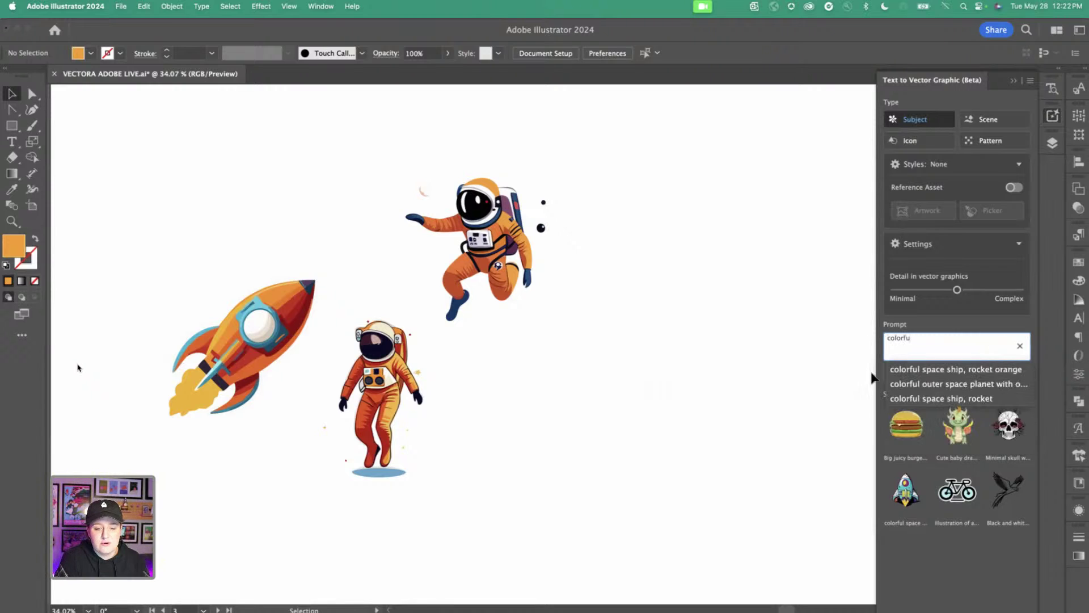
pyautogui.click(942, 384)
pyautogui.click(936, 379)
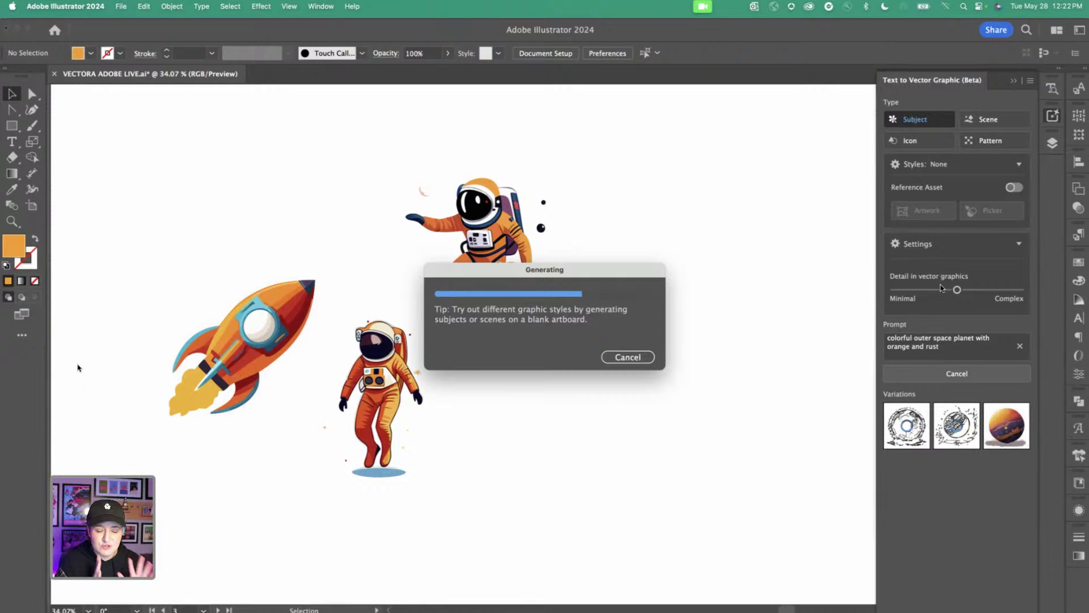
# Move the generated planet to the right of the astronauts and switch it to the second variation
pyautogui.click(725, 433)
pyautogui.moveTo(549, 341); pyautogui.dragTo(730, 339)
pyautogui.click(947, 423)
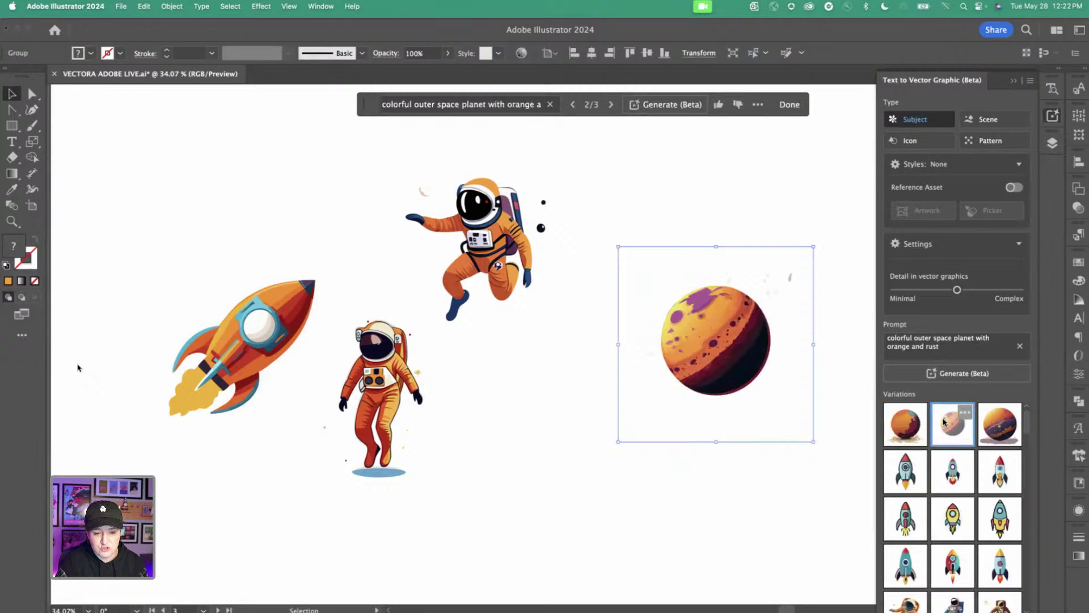
# Rearrange the two astronauts one above the other between the rocket and the planet, and bring the planet closer
pyautogui.moveTo(469, 260); pyautogui.dragTo(430, 211)
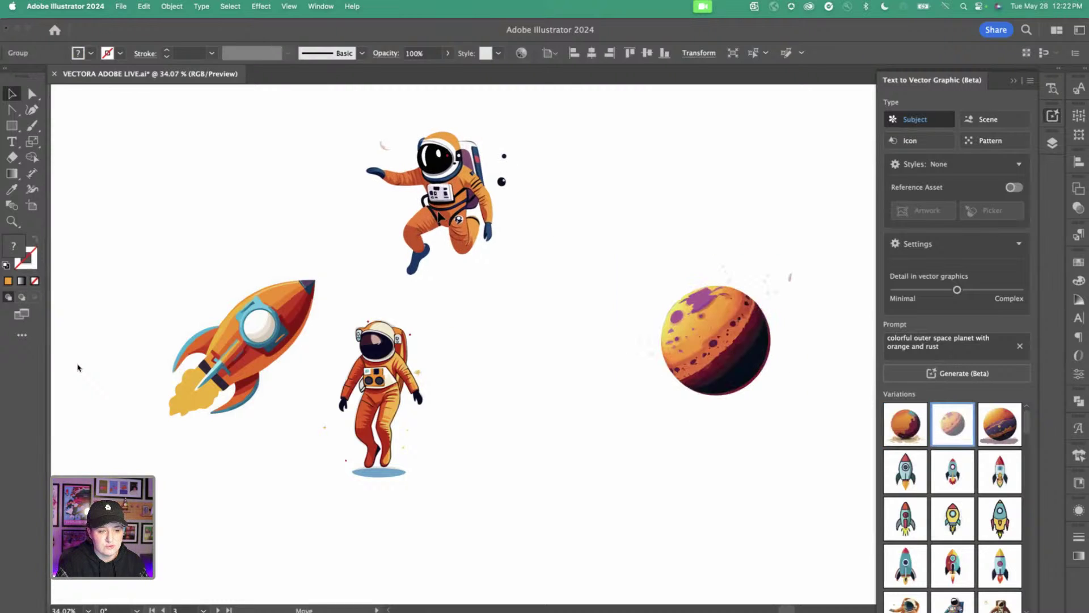
pyautogui.moveTo(397, 374); pyautogui.dragTo(455, 383)
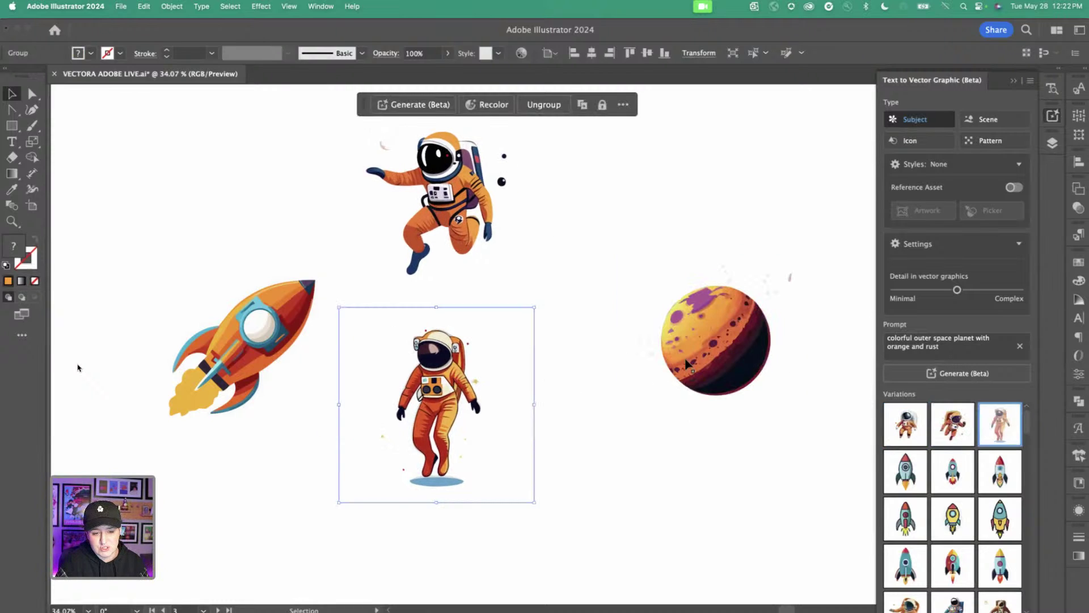
pyautogui.moveTo(688, 363); pyautogui.dragTo(624, 327)
pyautogui.click(644, 476)
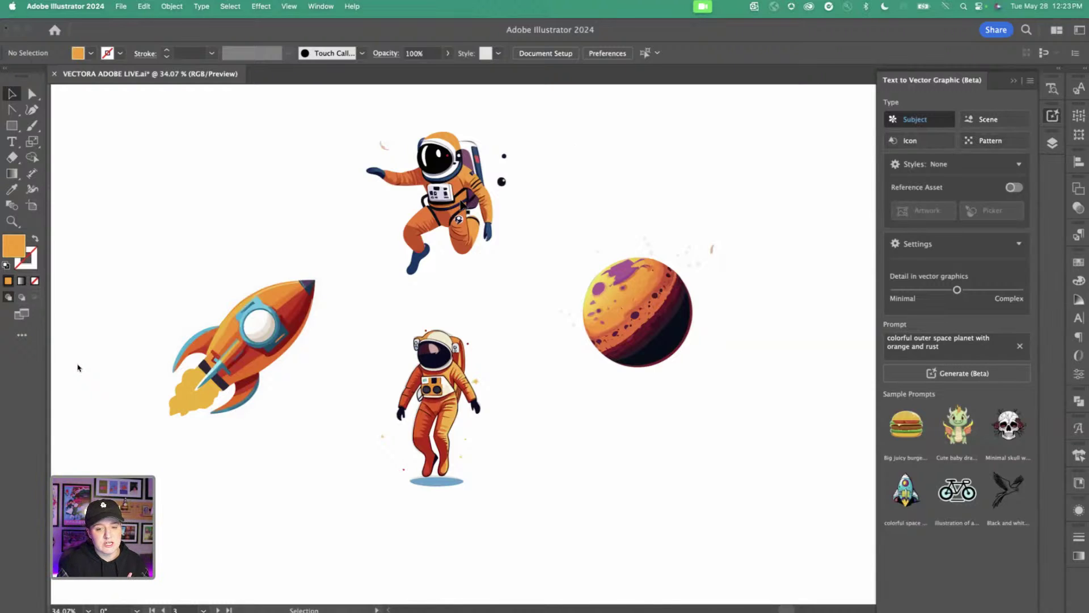
pyautogui.moveTo(432, 393); pyautogui.dragTo(463, 359)
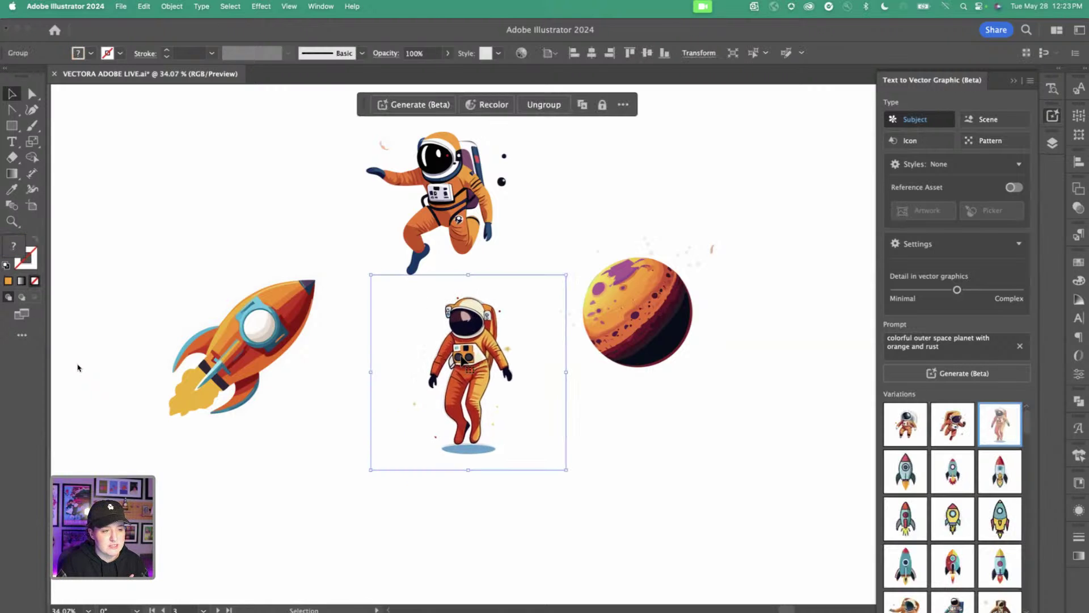
# Go to the artboard with the white cap and move the round Outer Space badge onto the cap's front
pyautogui.scroll(-3, 441, 391)
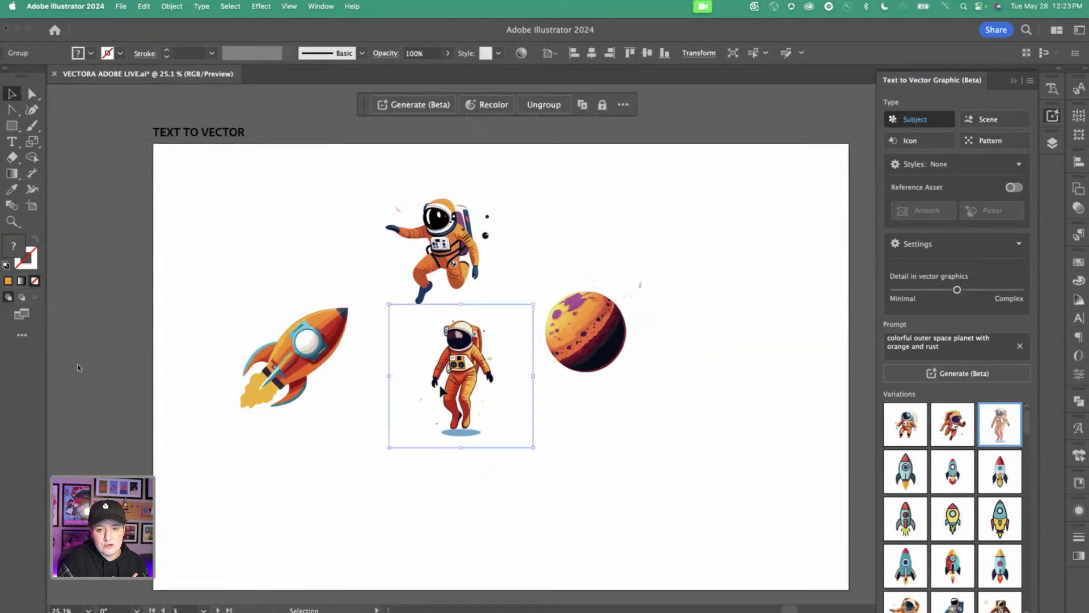
pyautogui.scroll(-10, 441, 390)
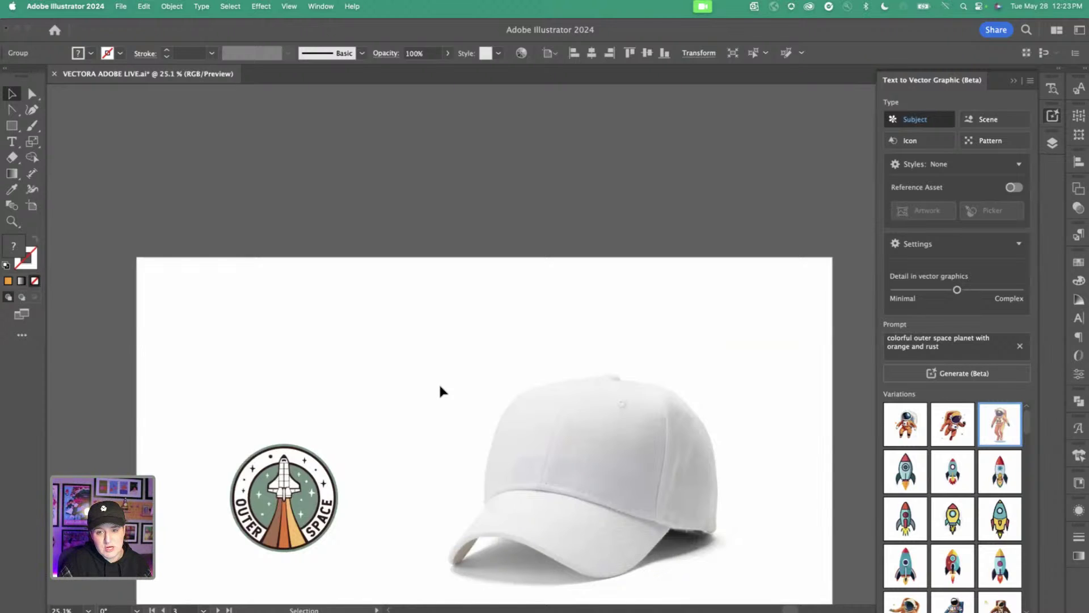
pyautogui.scroll(-3, 440, 390)
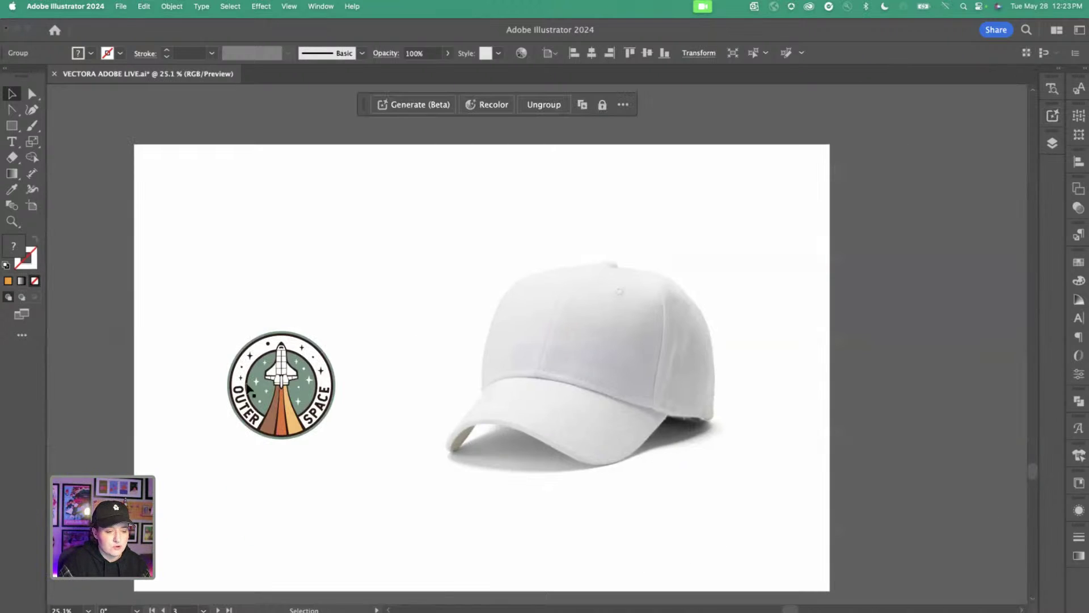
pyautogui.click(496, 382)
pyautogui.click(278, 406)
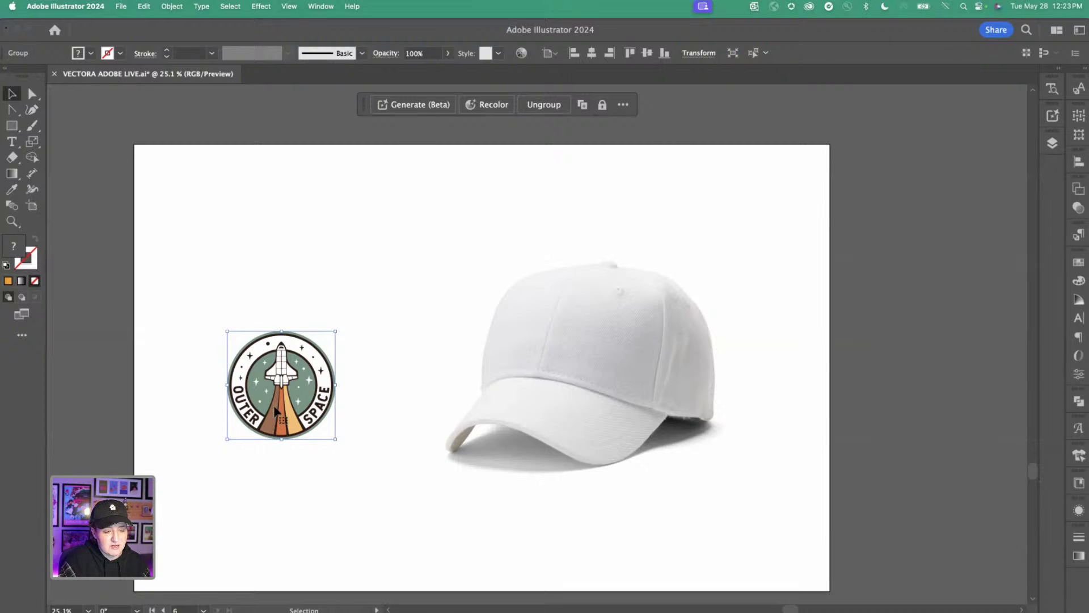
pyautogui.moveTo(279, 422); pyautogui.dragTo(533, 327)
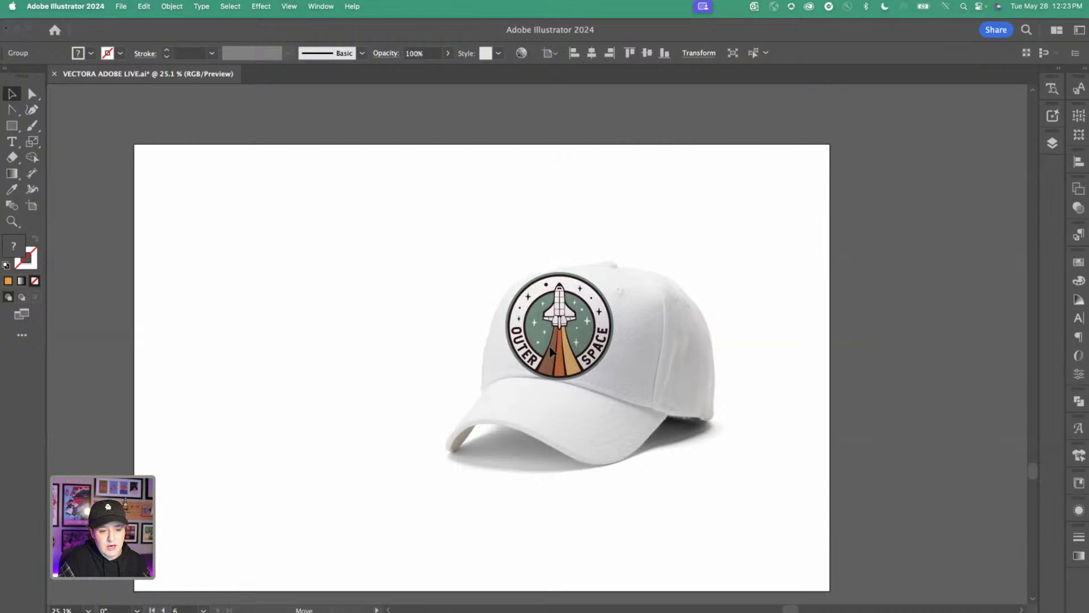
# Scale the round Outer Space badge down to about 216 px wide on the cap's front
pyautogui.click(380, 220)
pyautogui.click(604, 471)
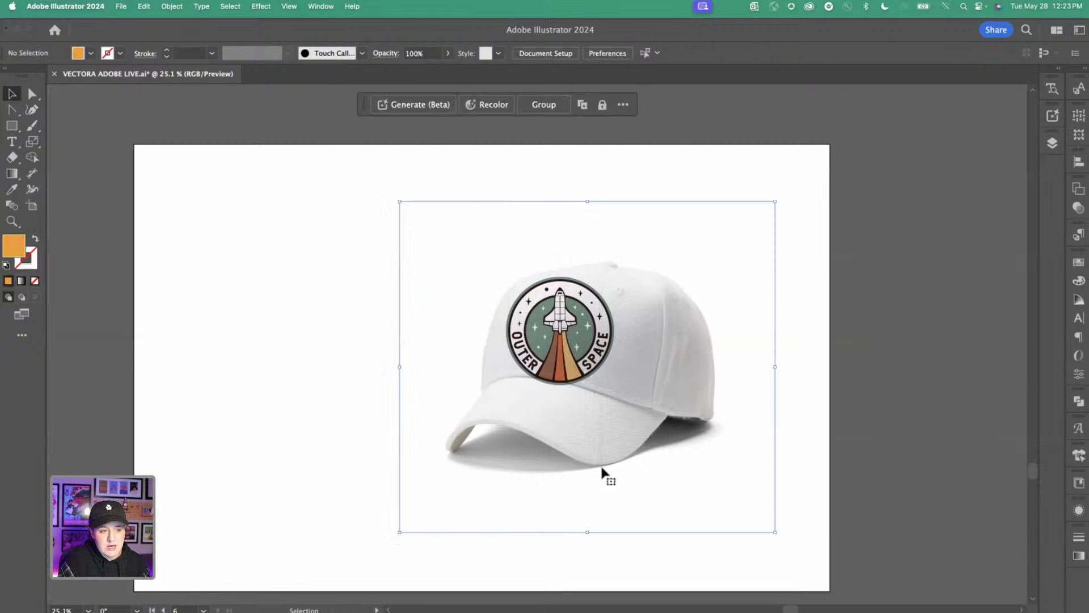
pyautogui.press('shift+super+a')
pyautogui.click(579, 357)
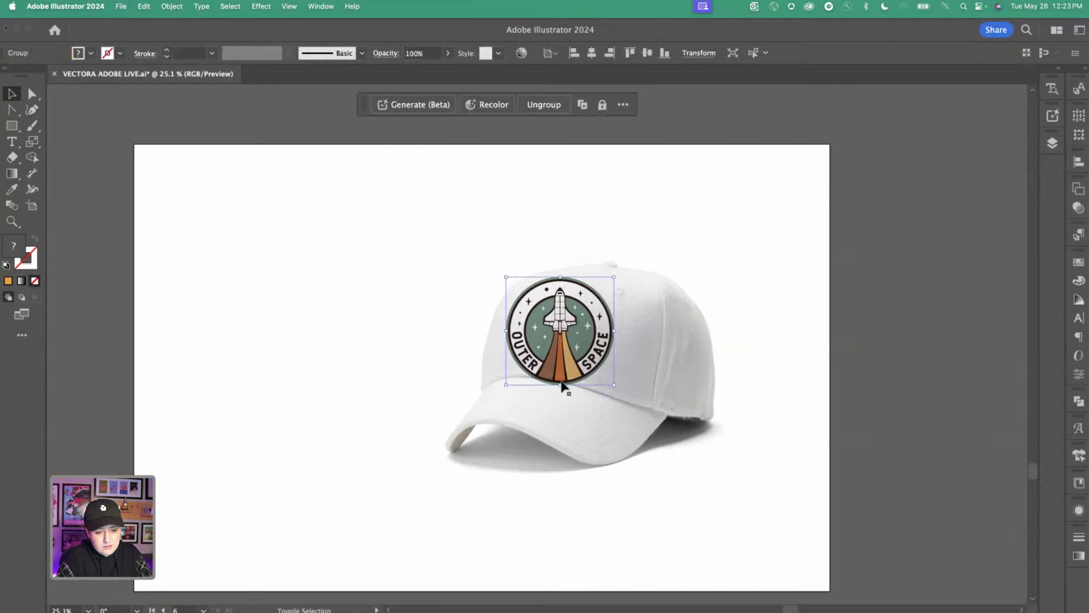
pyautogui.moveTo(562, 389); pyautogui.dragTo(561, 354)
# Create a mockup from the badge and the white cap image, and dismiss the notice about unsupported artwork
pyautogui.moveTo(386, 204); pyautogui.dragTo(669, 502)
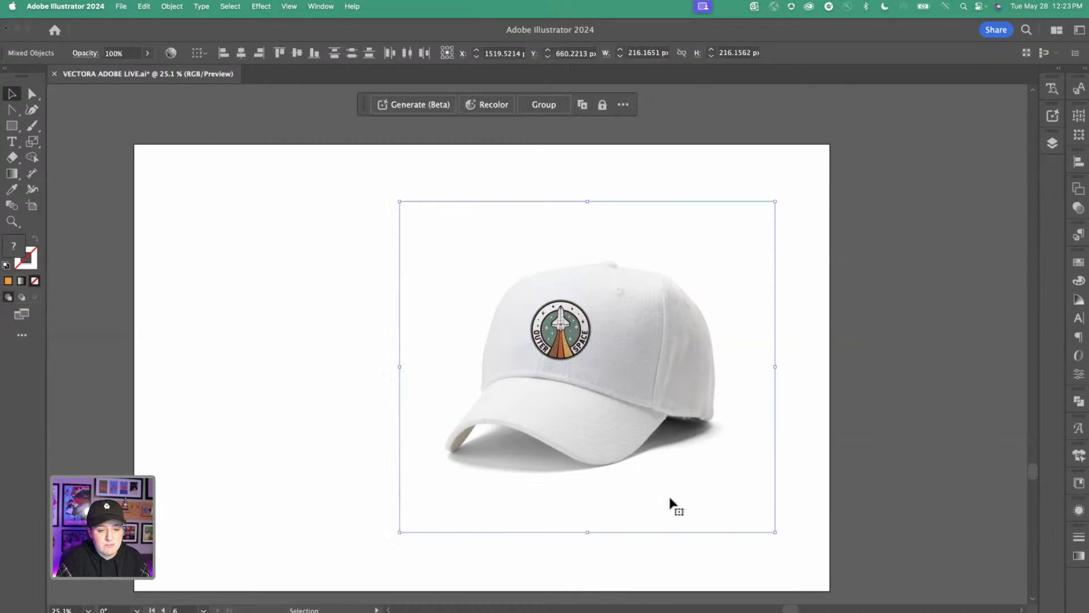
pyautogui.click(174, 7)
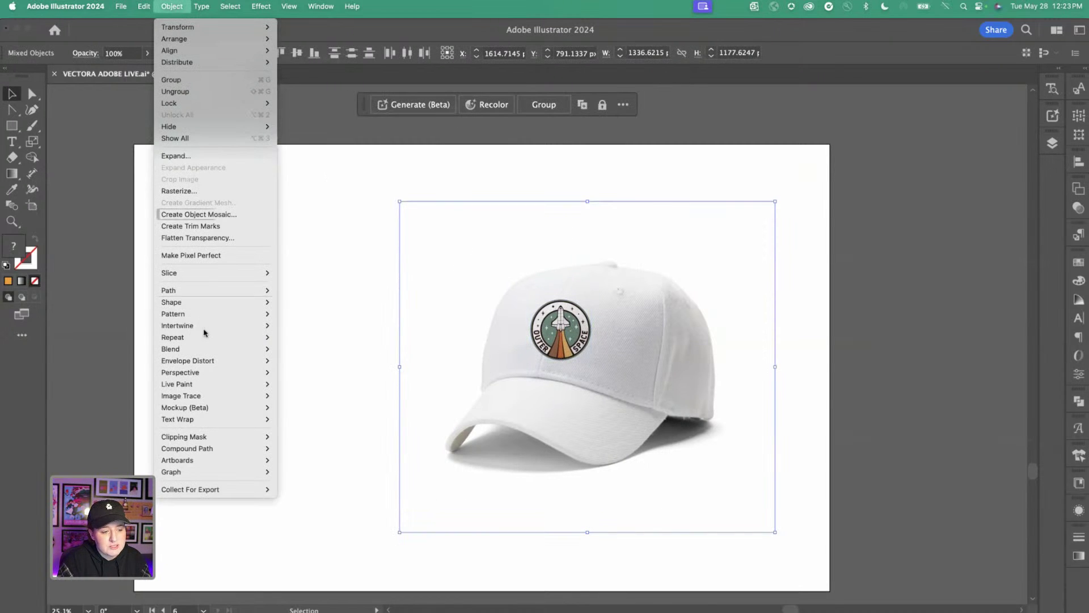
pyautogui.moveTo(253, 409)
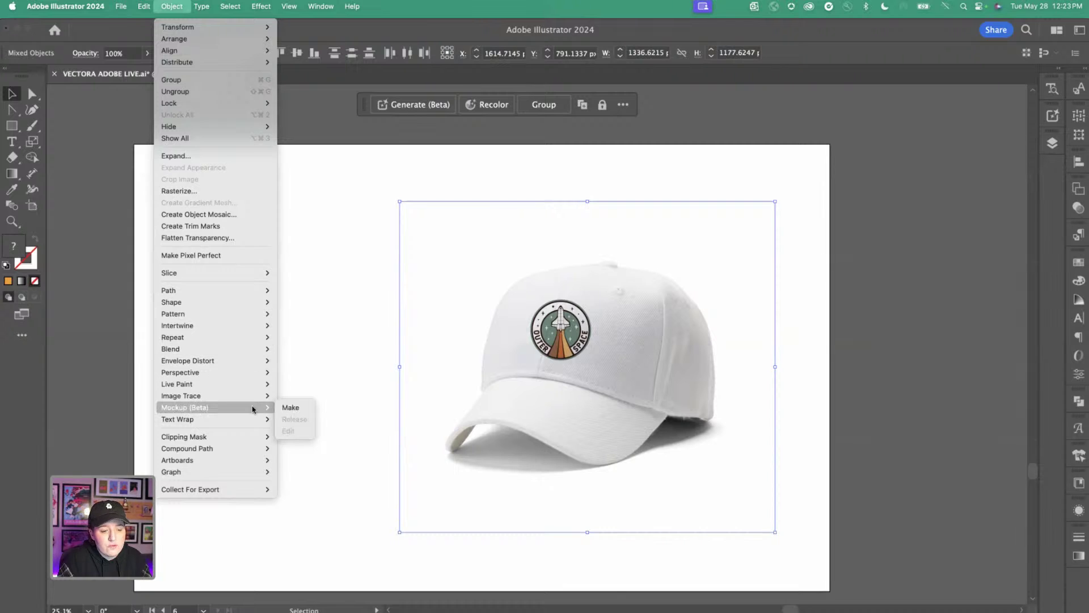
pyautogui.click(290, 408)
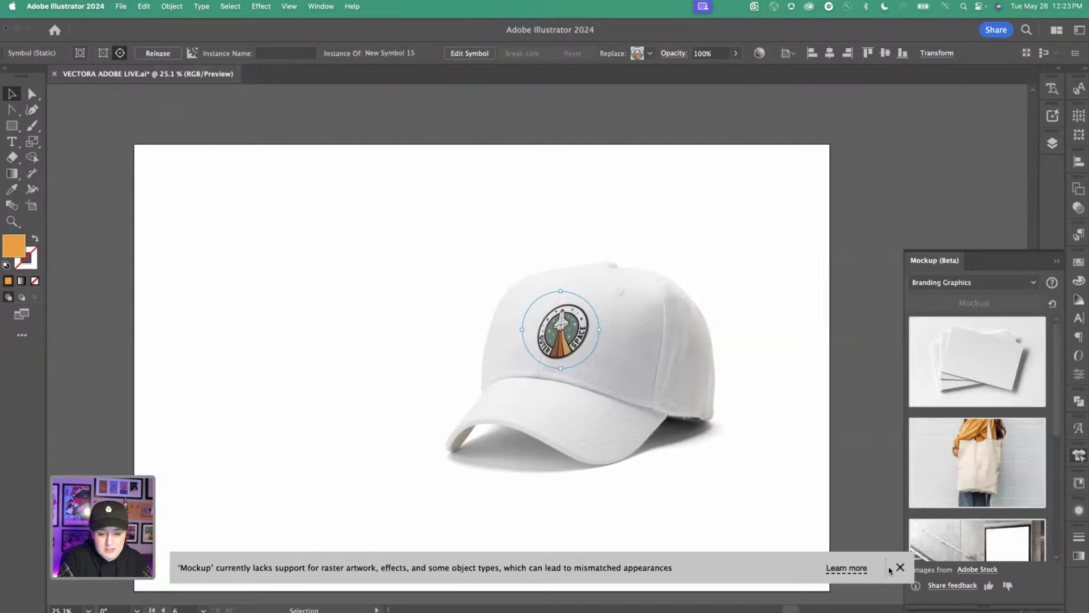
pyautogui.click(900, 567)
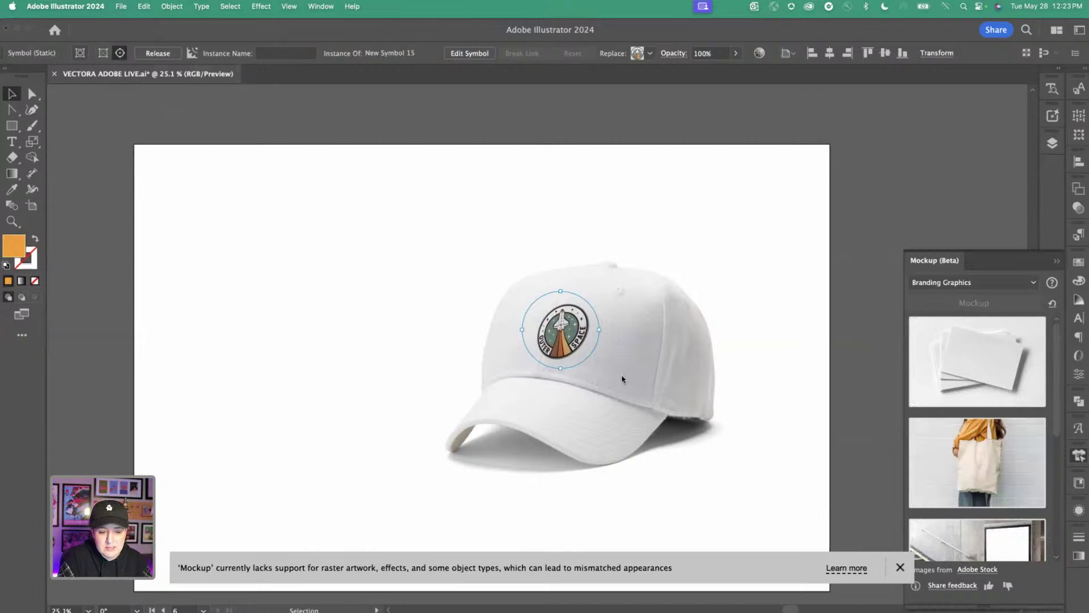
# Tilt the mockup badge slightly clockwise and shift it a little up and left to follow the cap's front panel
pyautogui.moveTo(603, 330)
pyautogui.mouseDown()
pyautogui.moveTo(601, 343)
pyautogui.moveTo(594, 334)
pyautogui.mouseUp()
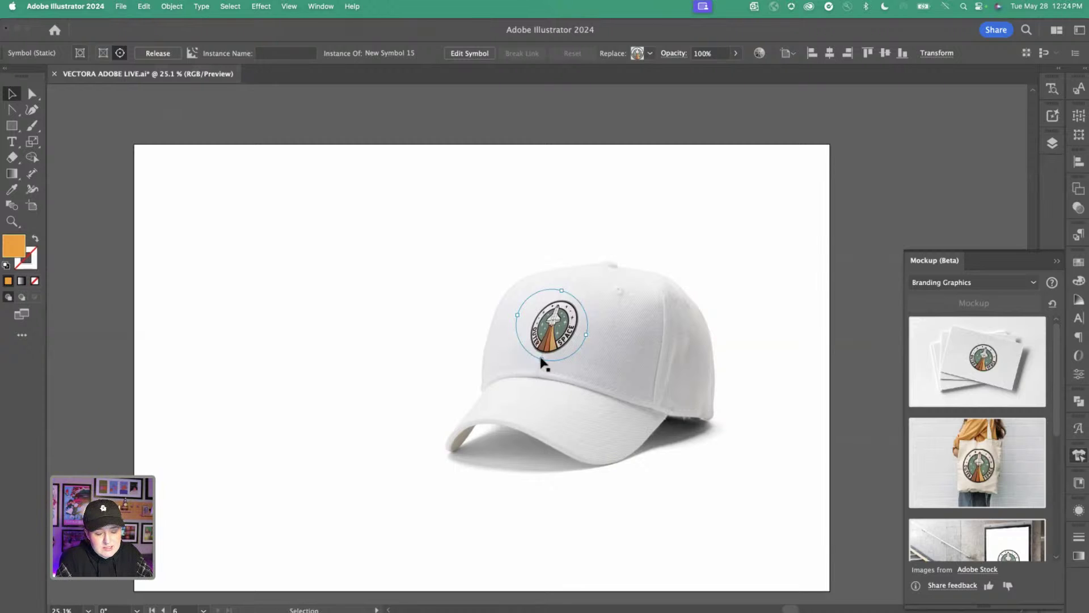
pyautogui.moveTo(562, 326)
pyautogui.mouseDown()
pyautogui.moveTo(537, 368)
pyautogui.moveTo(545, 394)
pyautogui.moveTo(577, 420)
pyautogui.moveTo(622, 395)
pyautogui.moveTo(532, 324)
pyautogui.moveTo(693, 348)
pyautogui.moveTo(559, 321)
pyautogui.mouseUp()
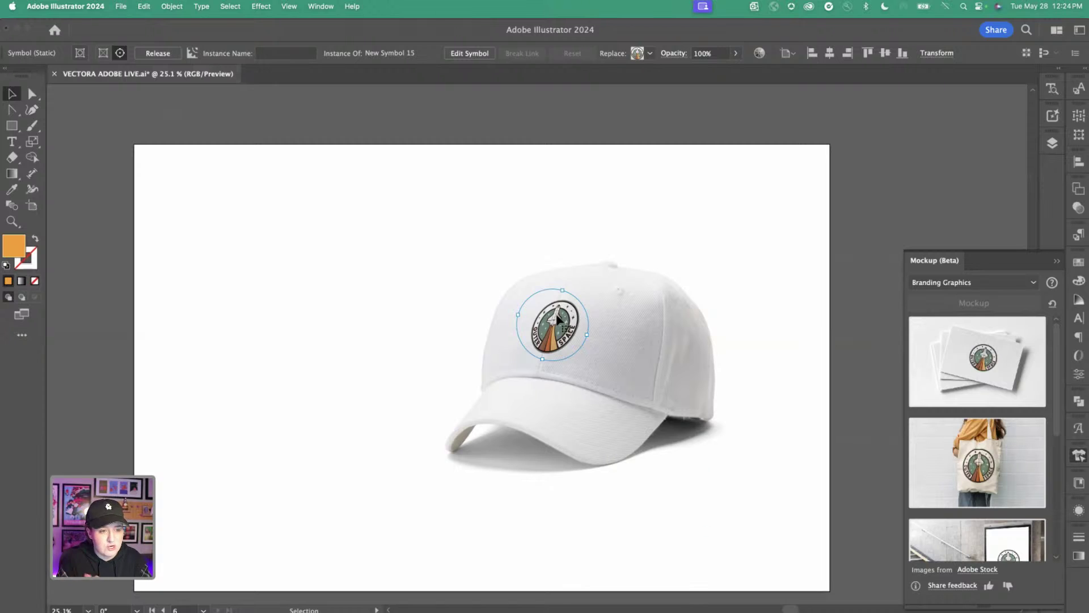
pyautogui.click(292, 368)
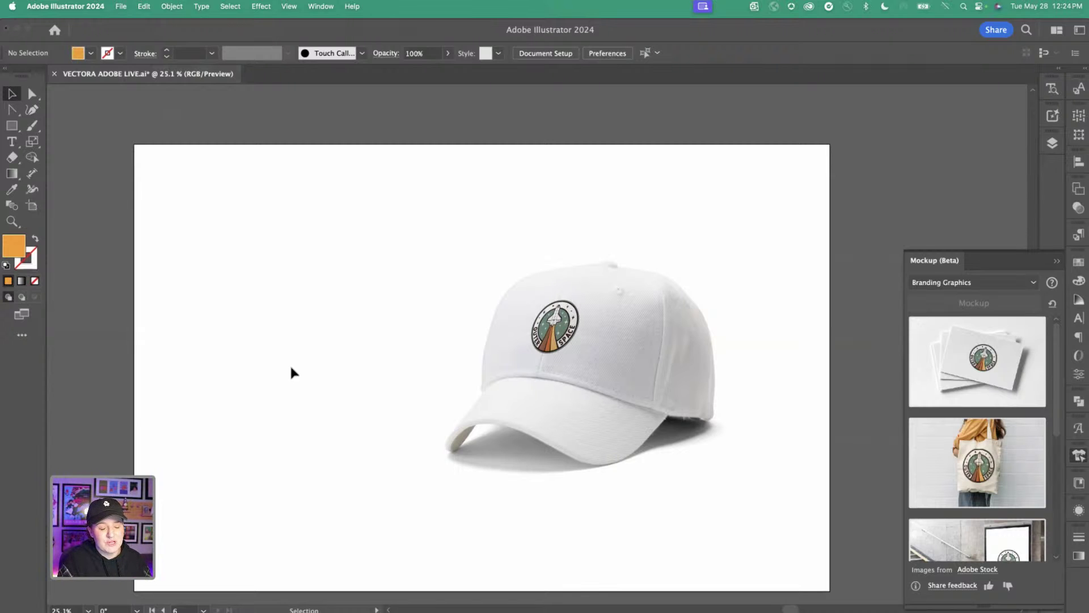
# Return to the FINAL VECTORA artboard and collapse the mockup previews
pyautogui.hscroll(-15, 292, 373)
pyautogui.hscroll(-10, 291, 371)
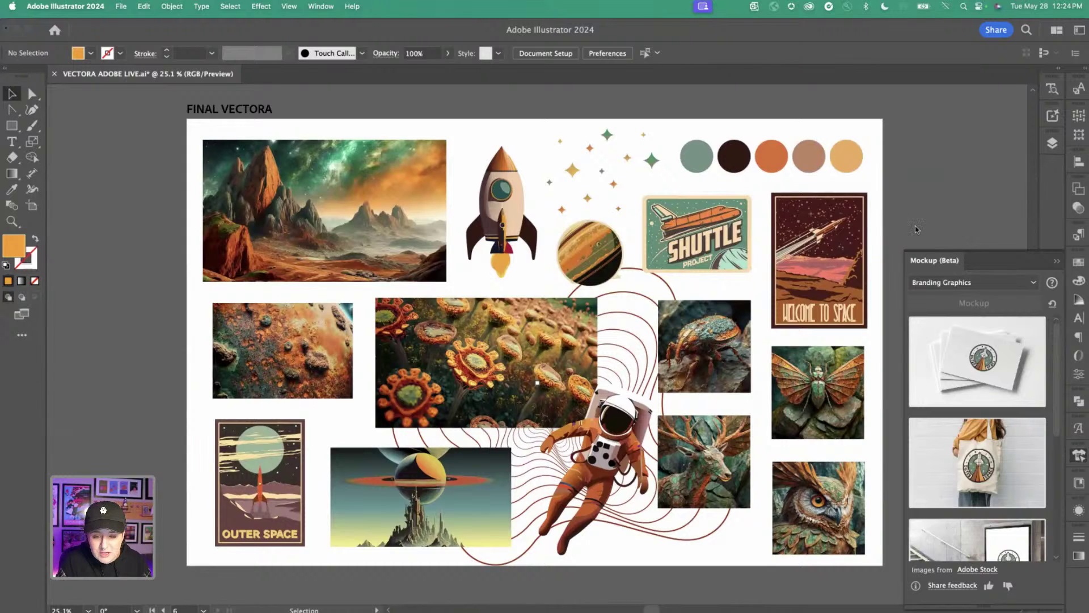
pyautogui.click(1058, 262)
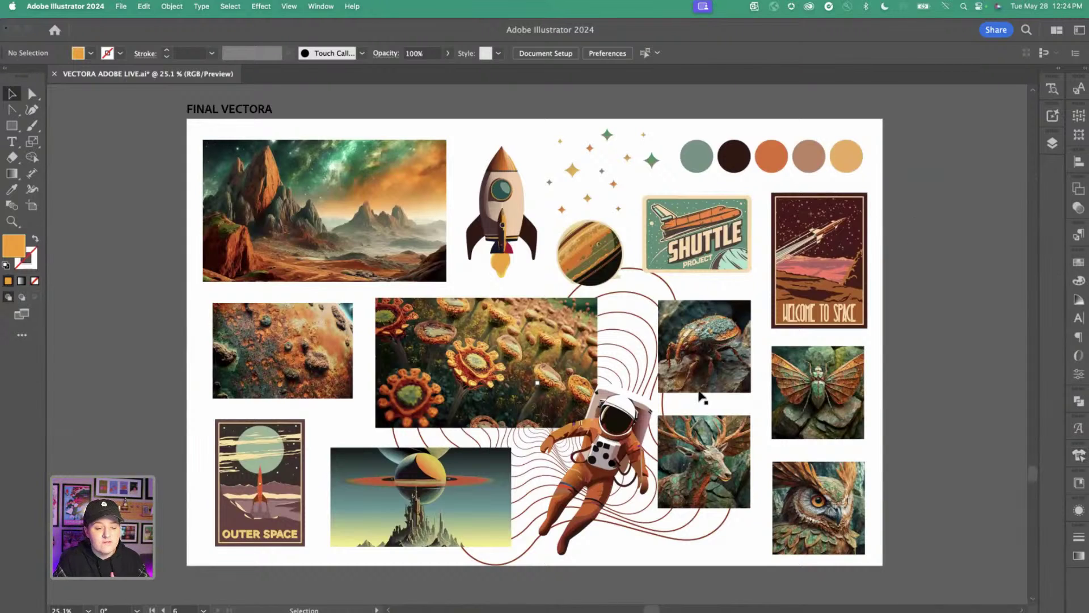